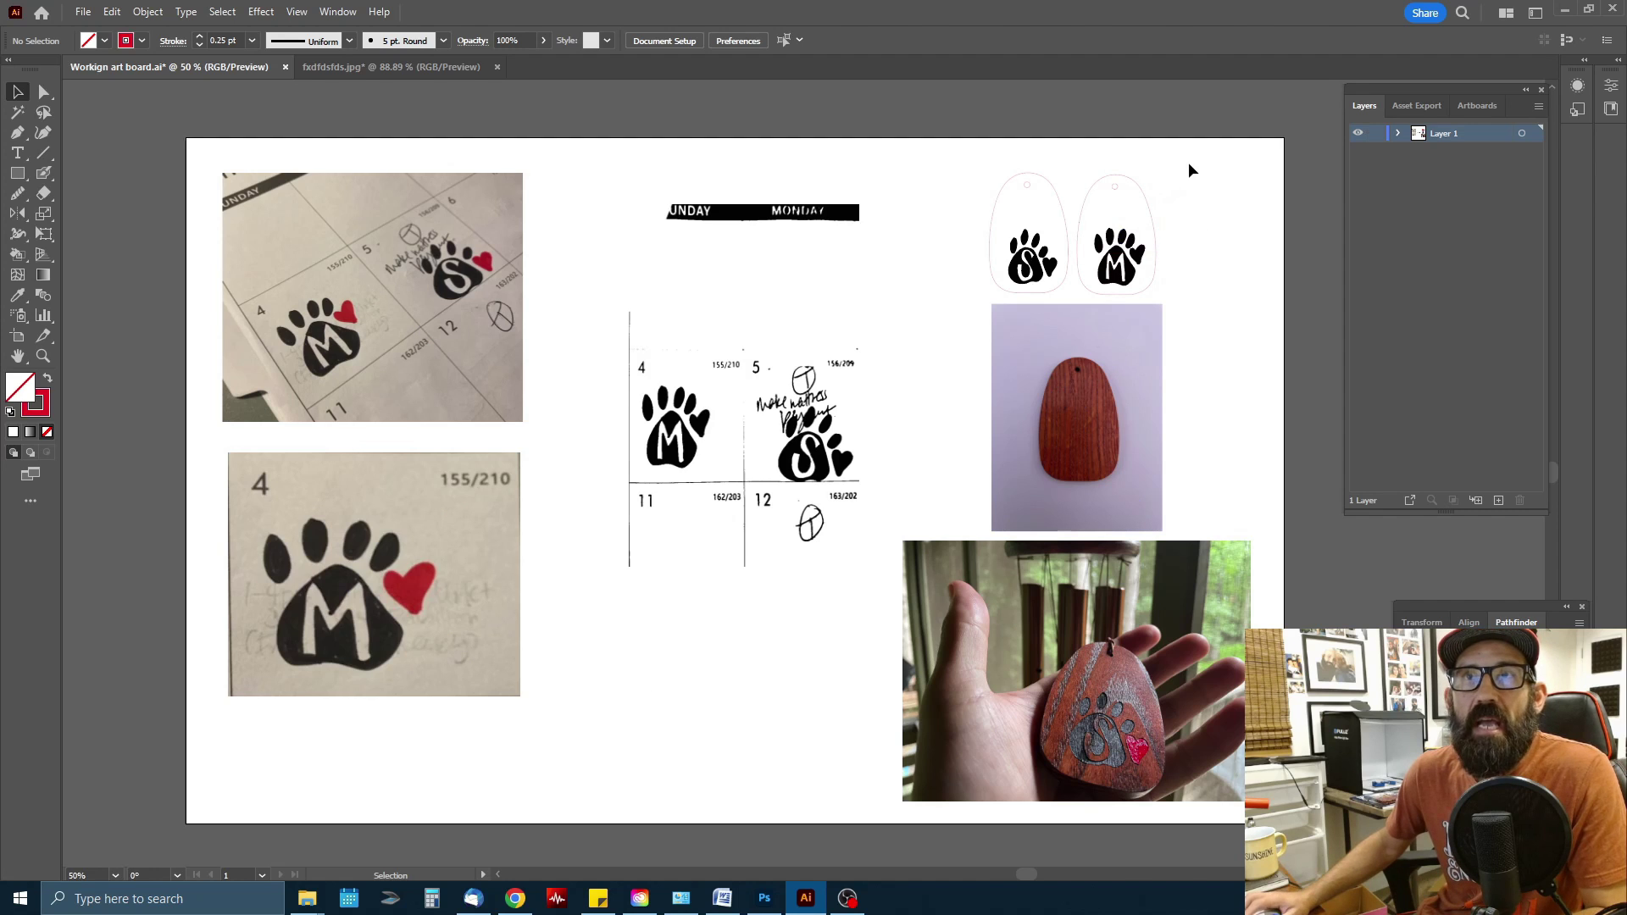
- Nudge the S paw logo slightly sideways inside its tag outline to center it better
left_click_drag(1190, 171, 990, 283)
key("ctrl+equal")
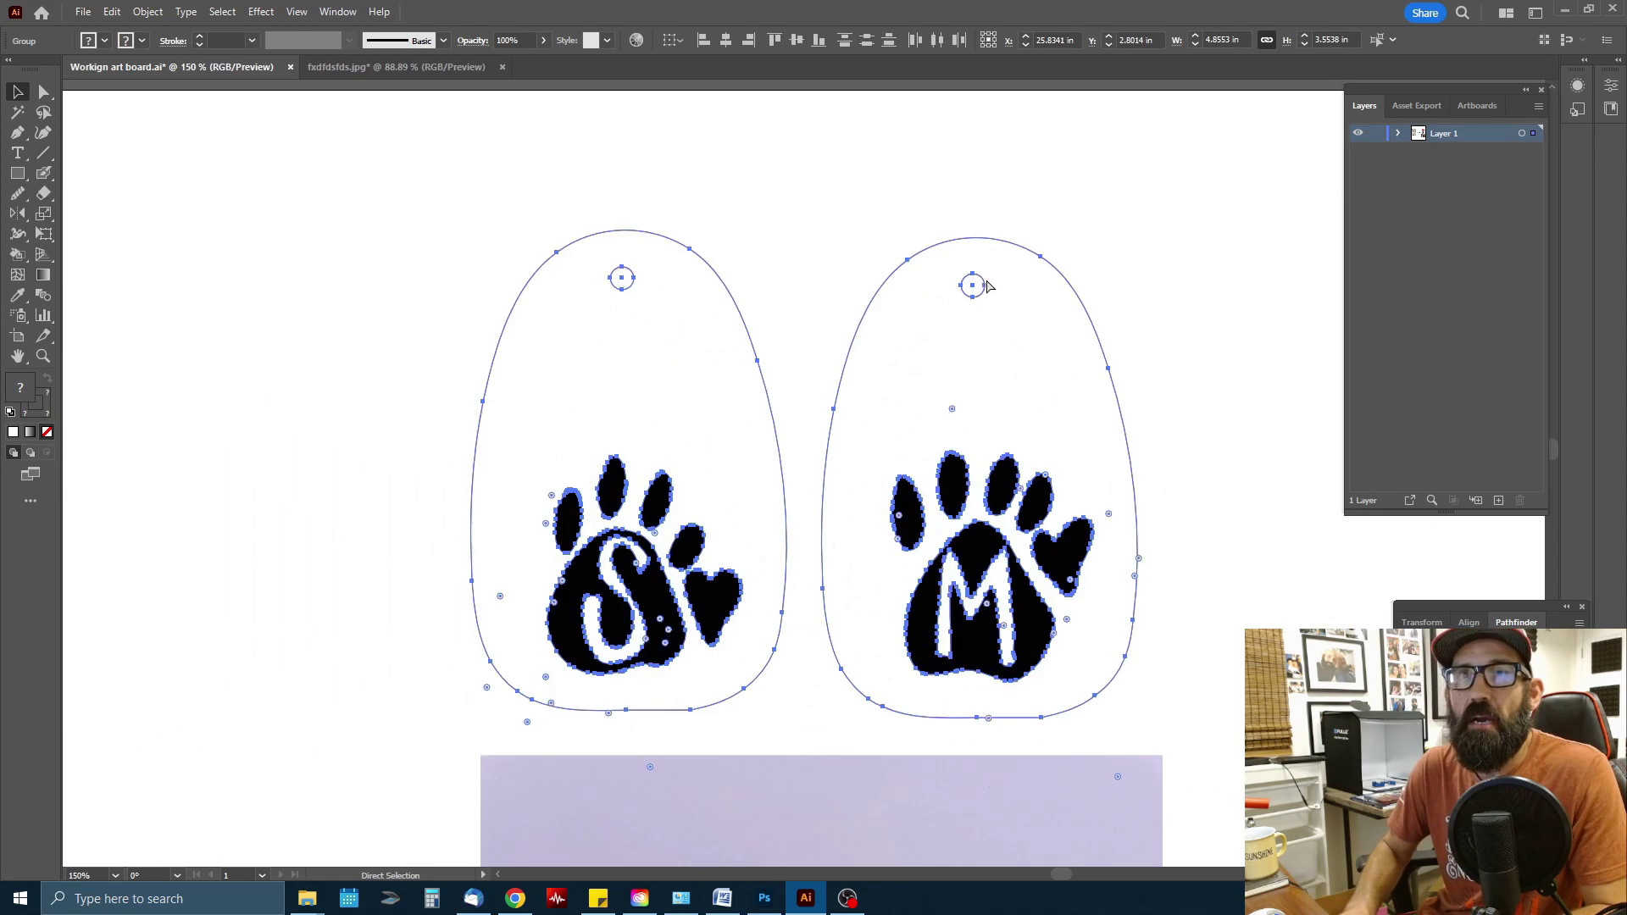
left_click(1064, 175)
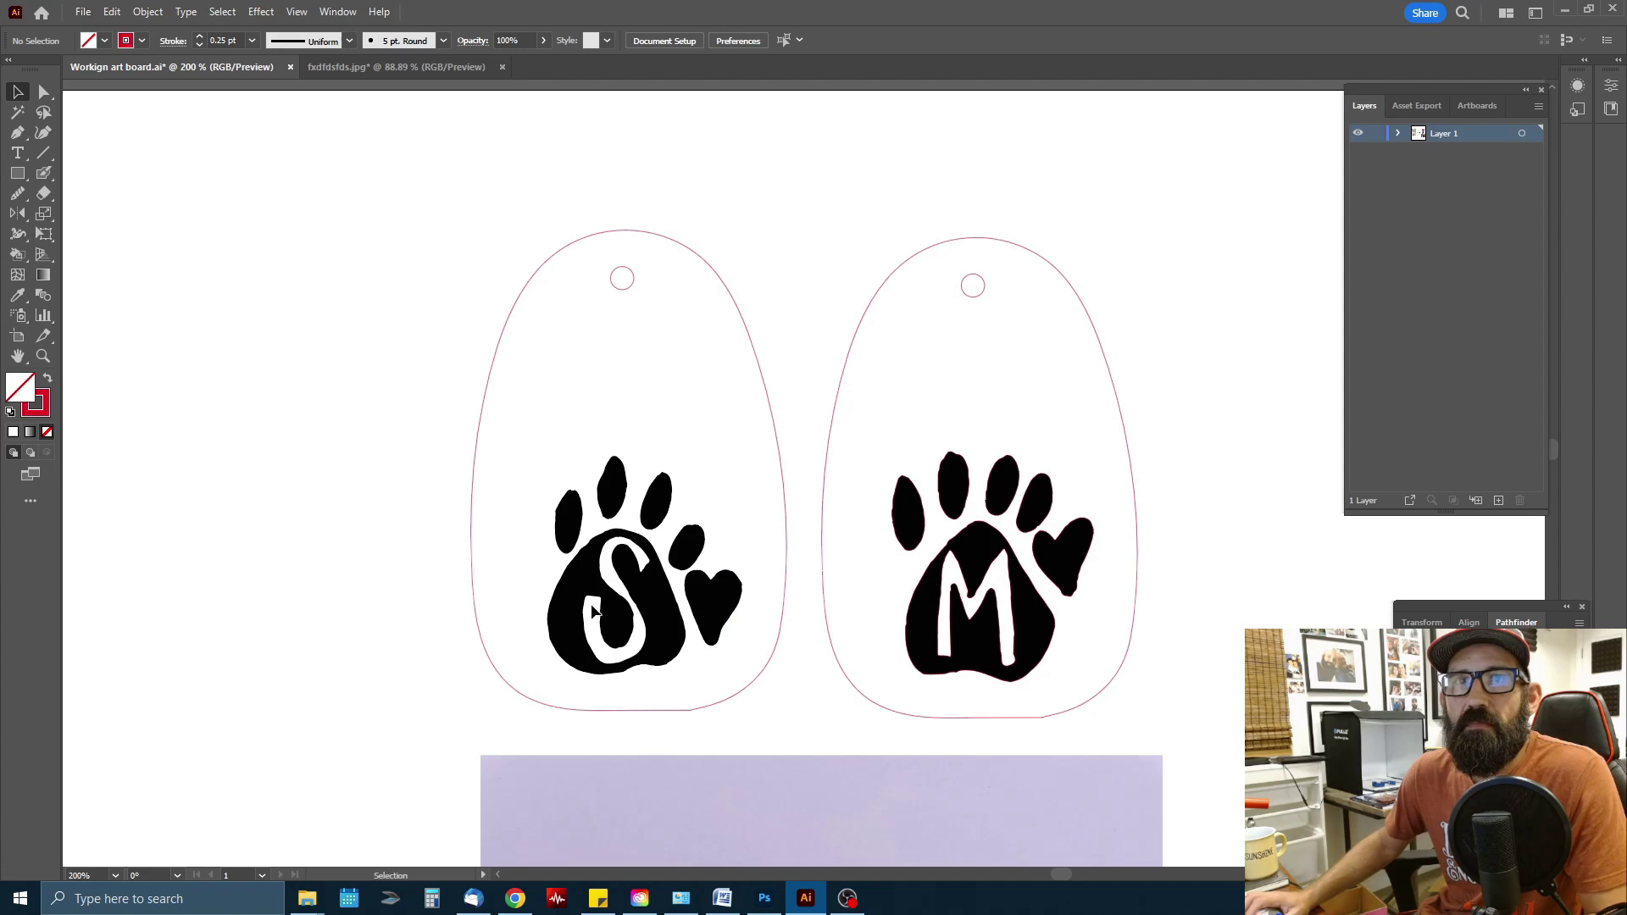
left_click_drag(649, 603, 646, 600)
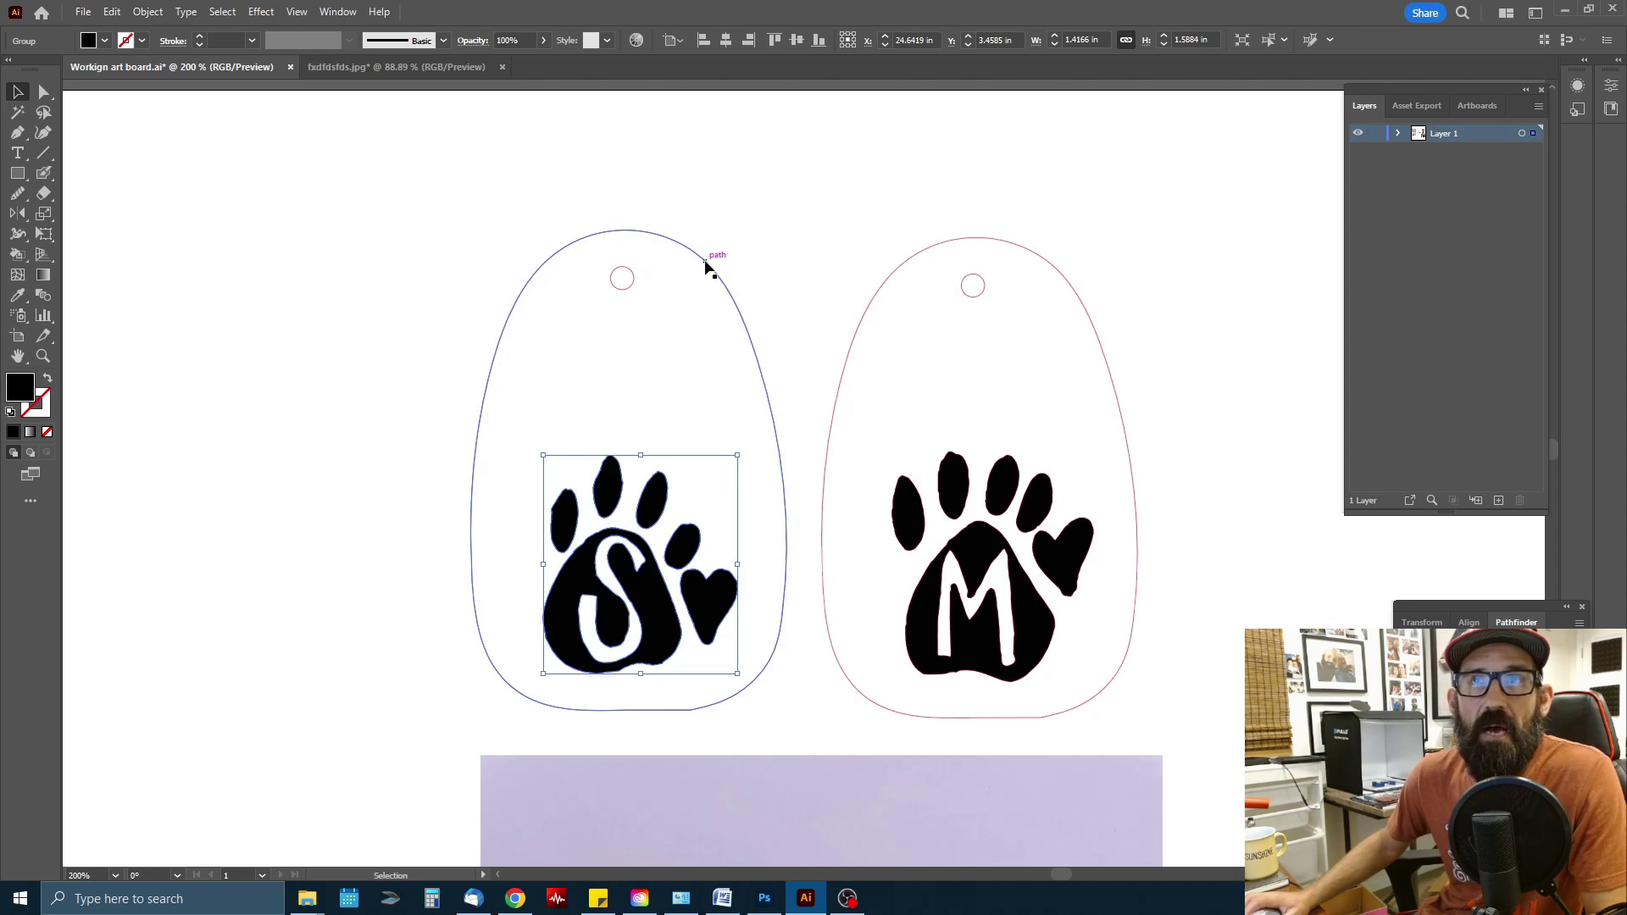
left_click(803, 214)
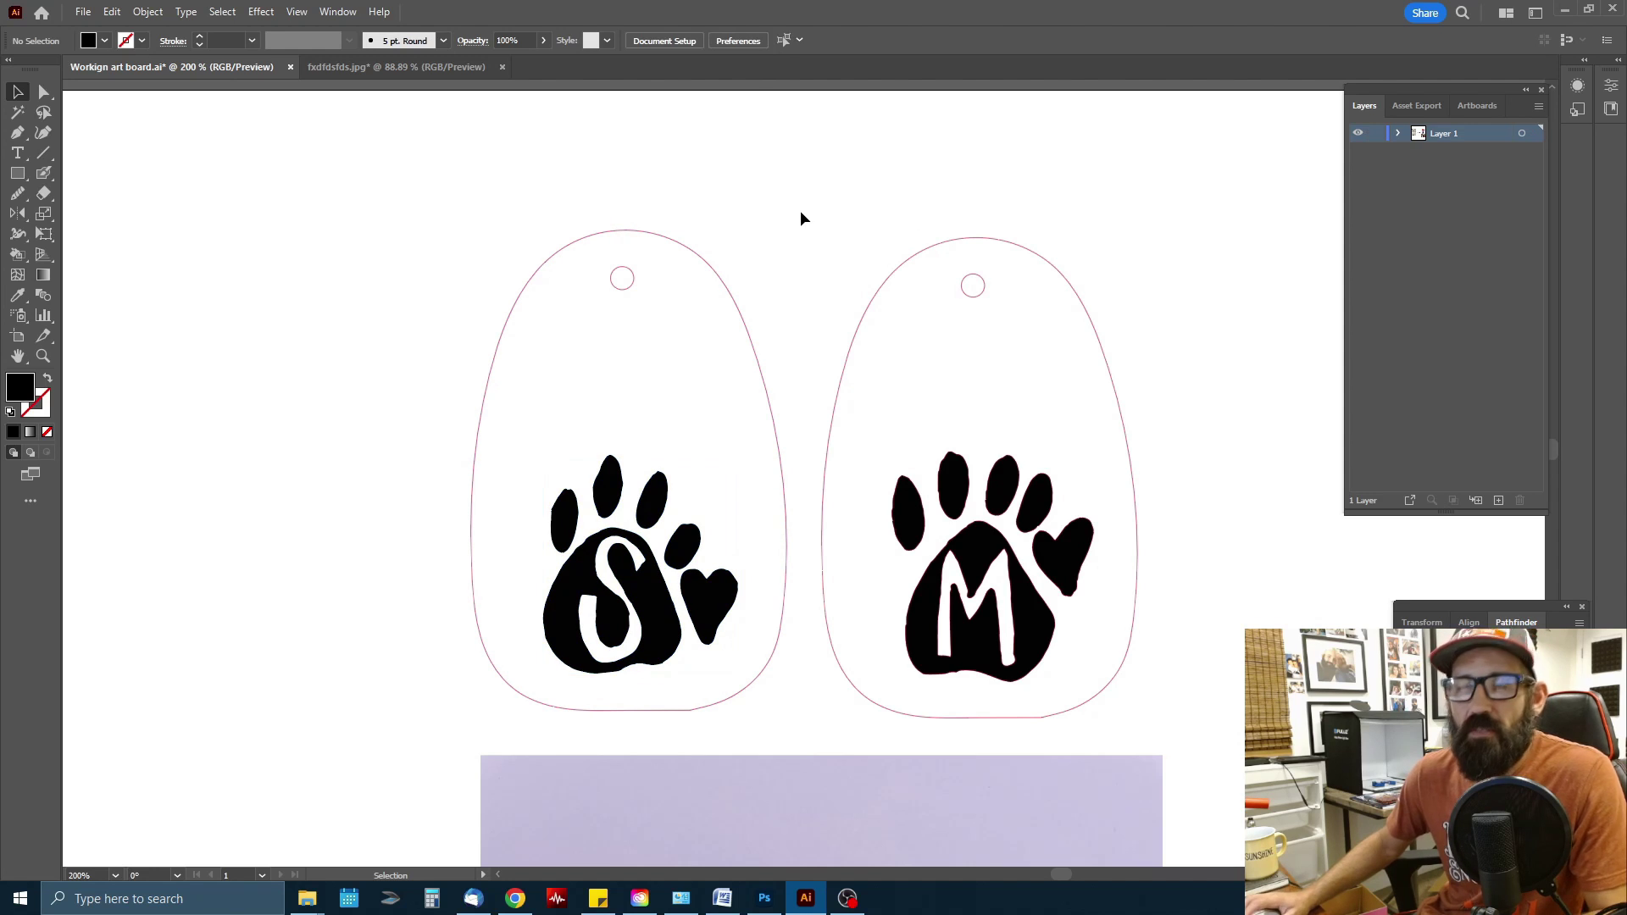
- Examine the whole artboard with the calendar photos, the traced logos, the tag outlines and the pendant photos
key("ctrl+minus")
key("ctrl+minus")
key("ctrl+minus")
key("ctrl+minus")
key("ctrl+minus")
key("ctrl+minus")
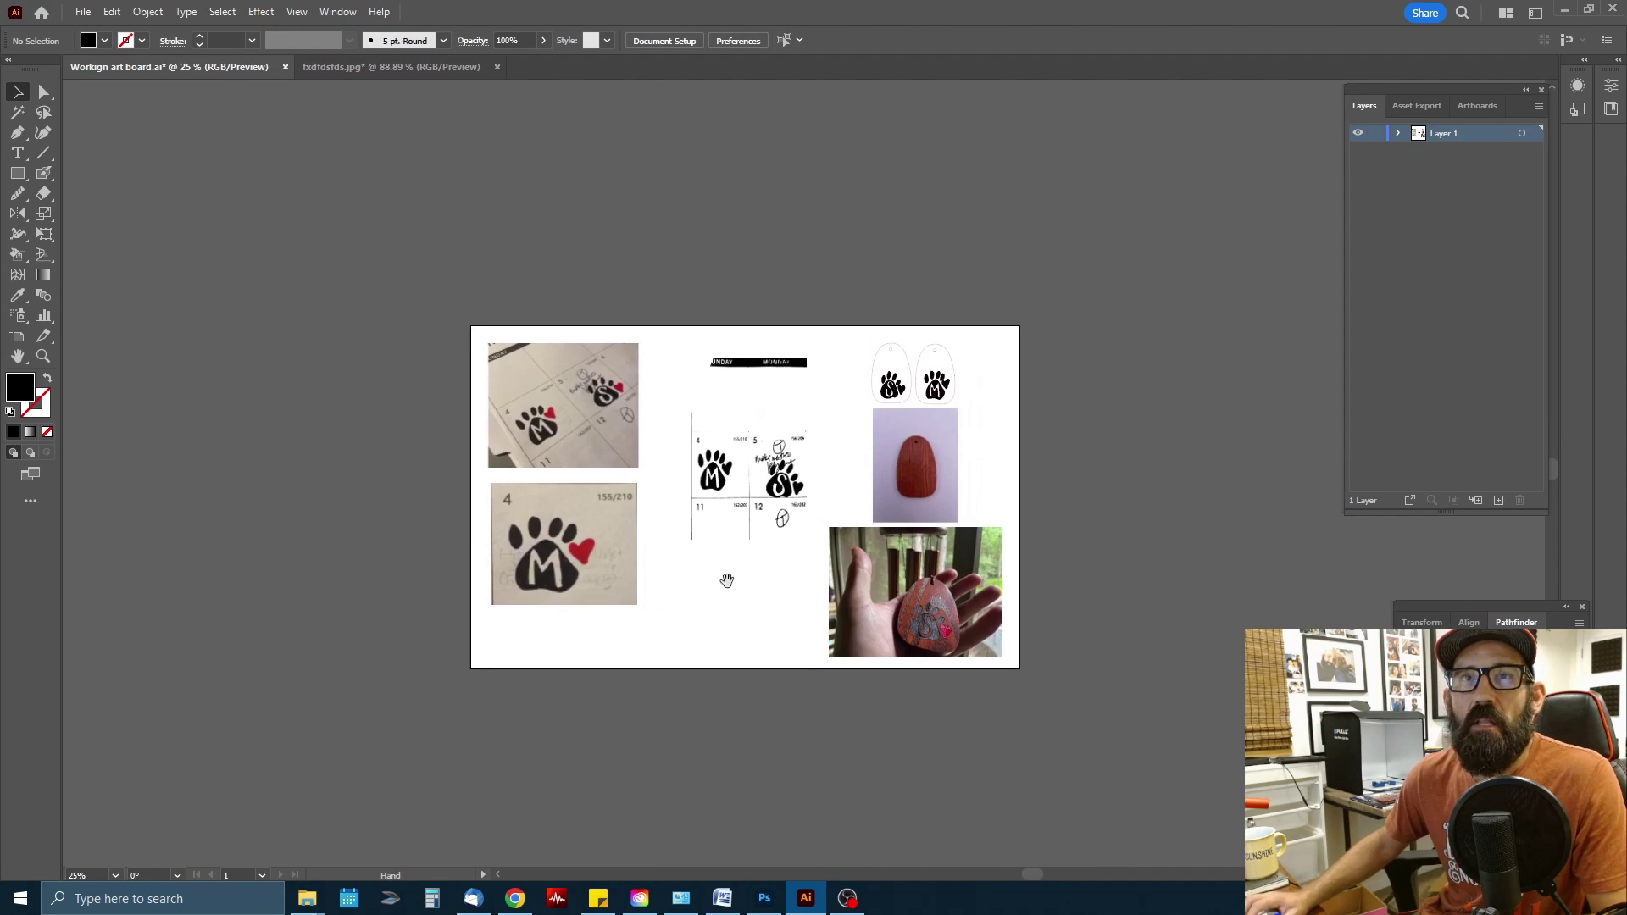
key("ctrl+plus")
key("ctrl+plus")
key("ctrl+plus")
key("ctrl+minus")
key("ctrl+minus")
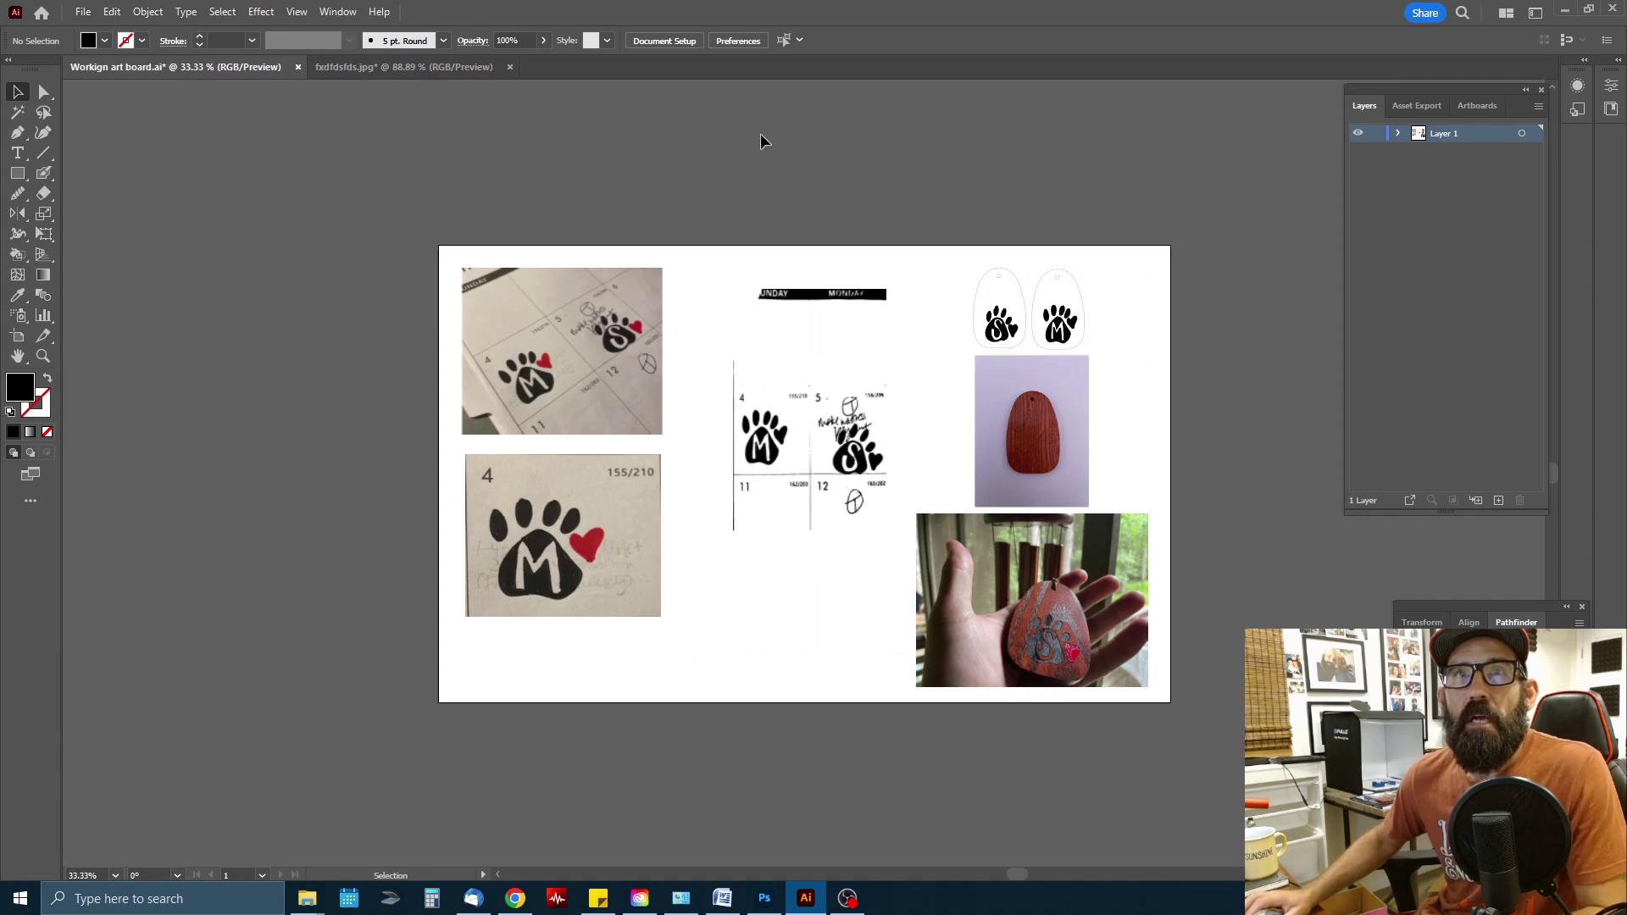
- Examine the angled calendar photo with the M and S paw drawings and the straight-on photo of the M paw
left_click(591, 396)
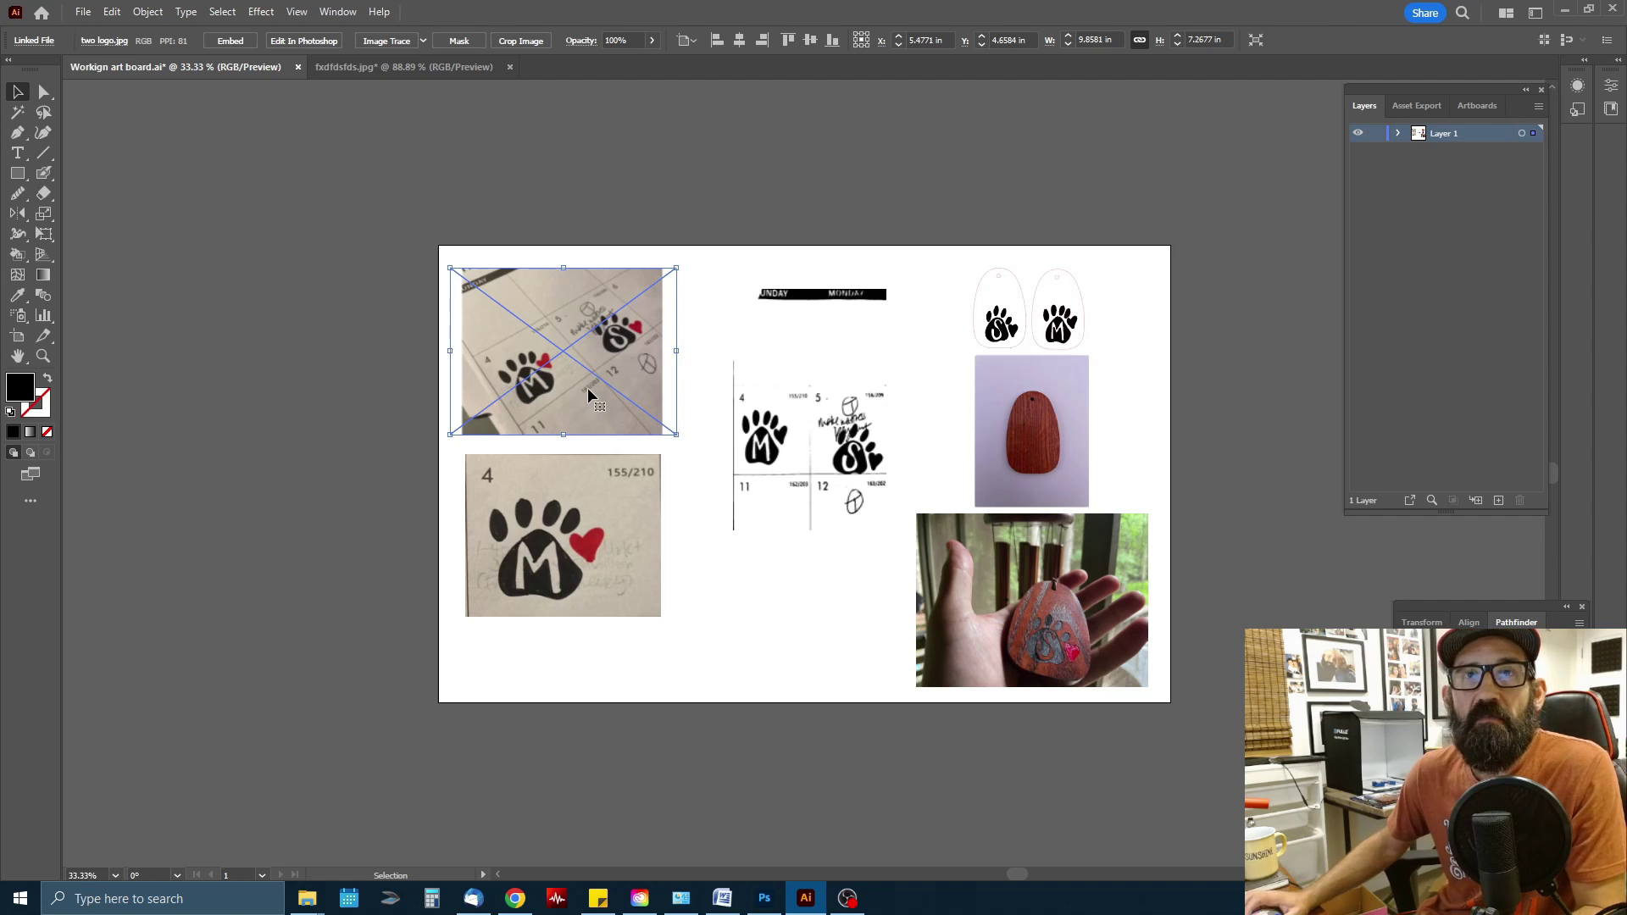
left_click(612, 201)
key("ctrl+plus")
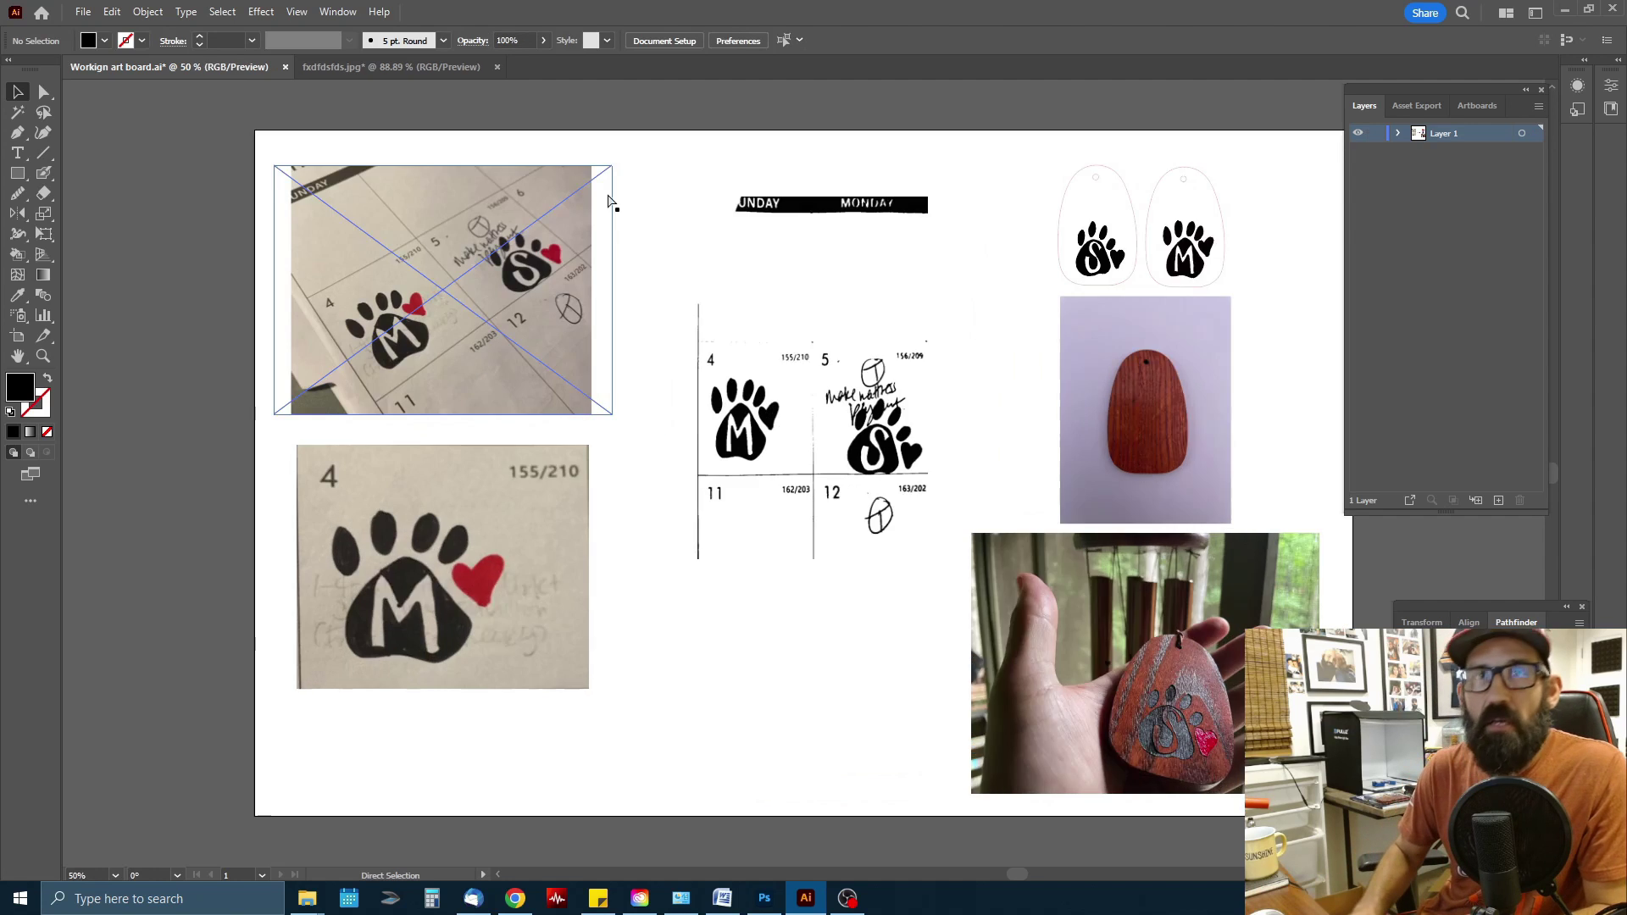
key("ctrl+plus")
left_click_drag(581, 261, 776, 479)
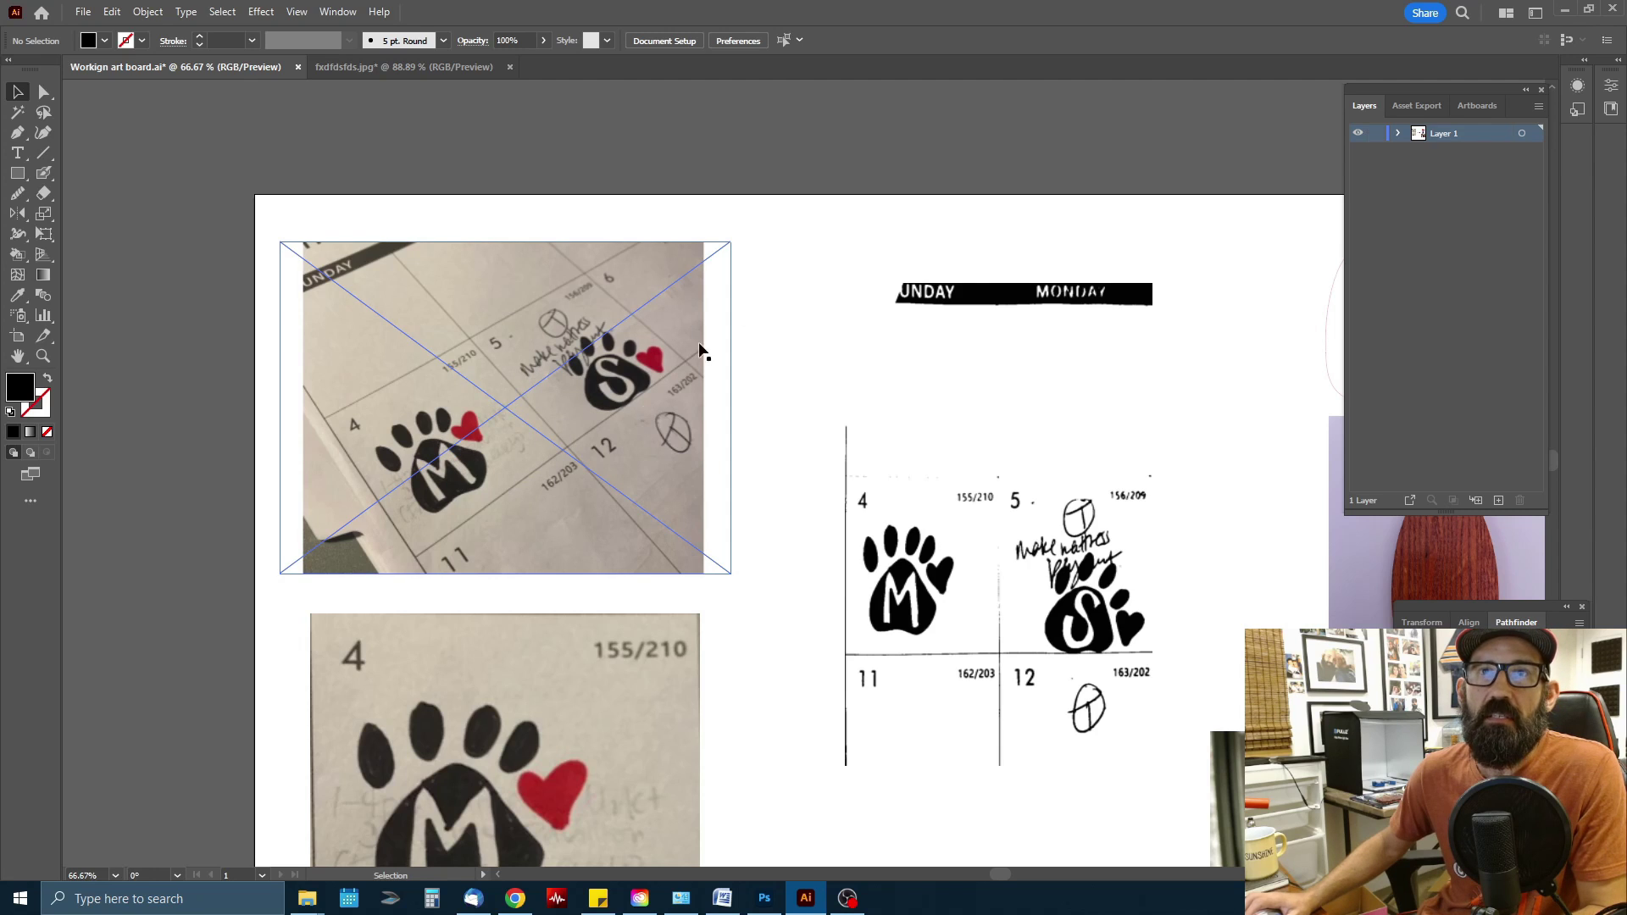
left_click(600, 408)
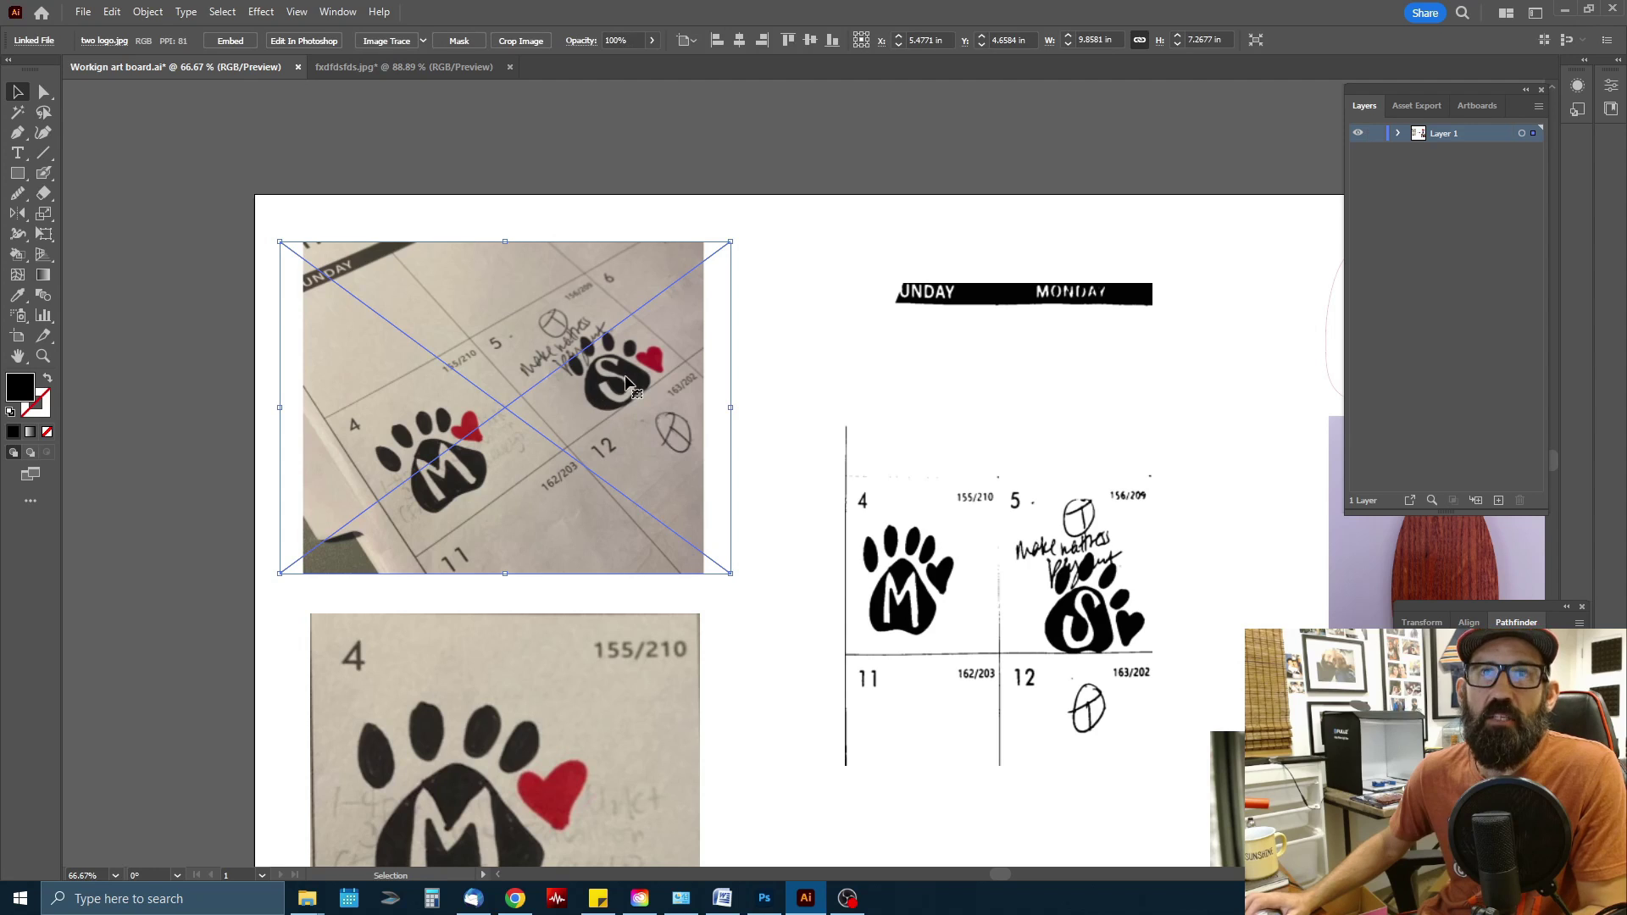
left_click(793, 225)
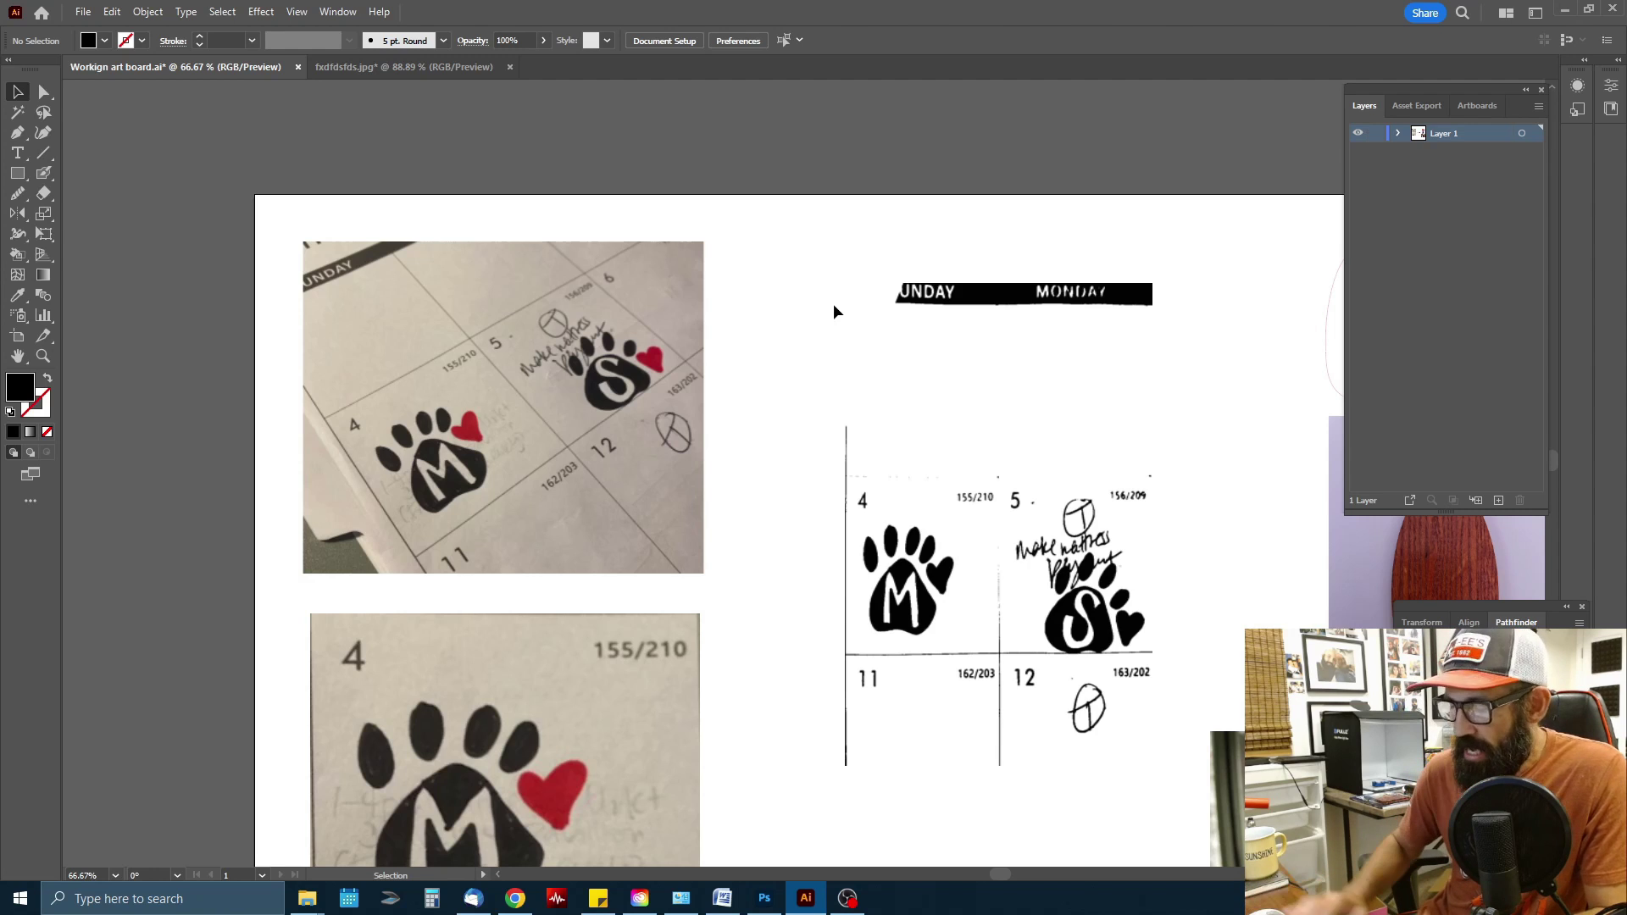
key("ctrl+minus")
key("ctrl+minus")
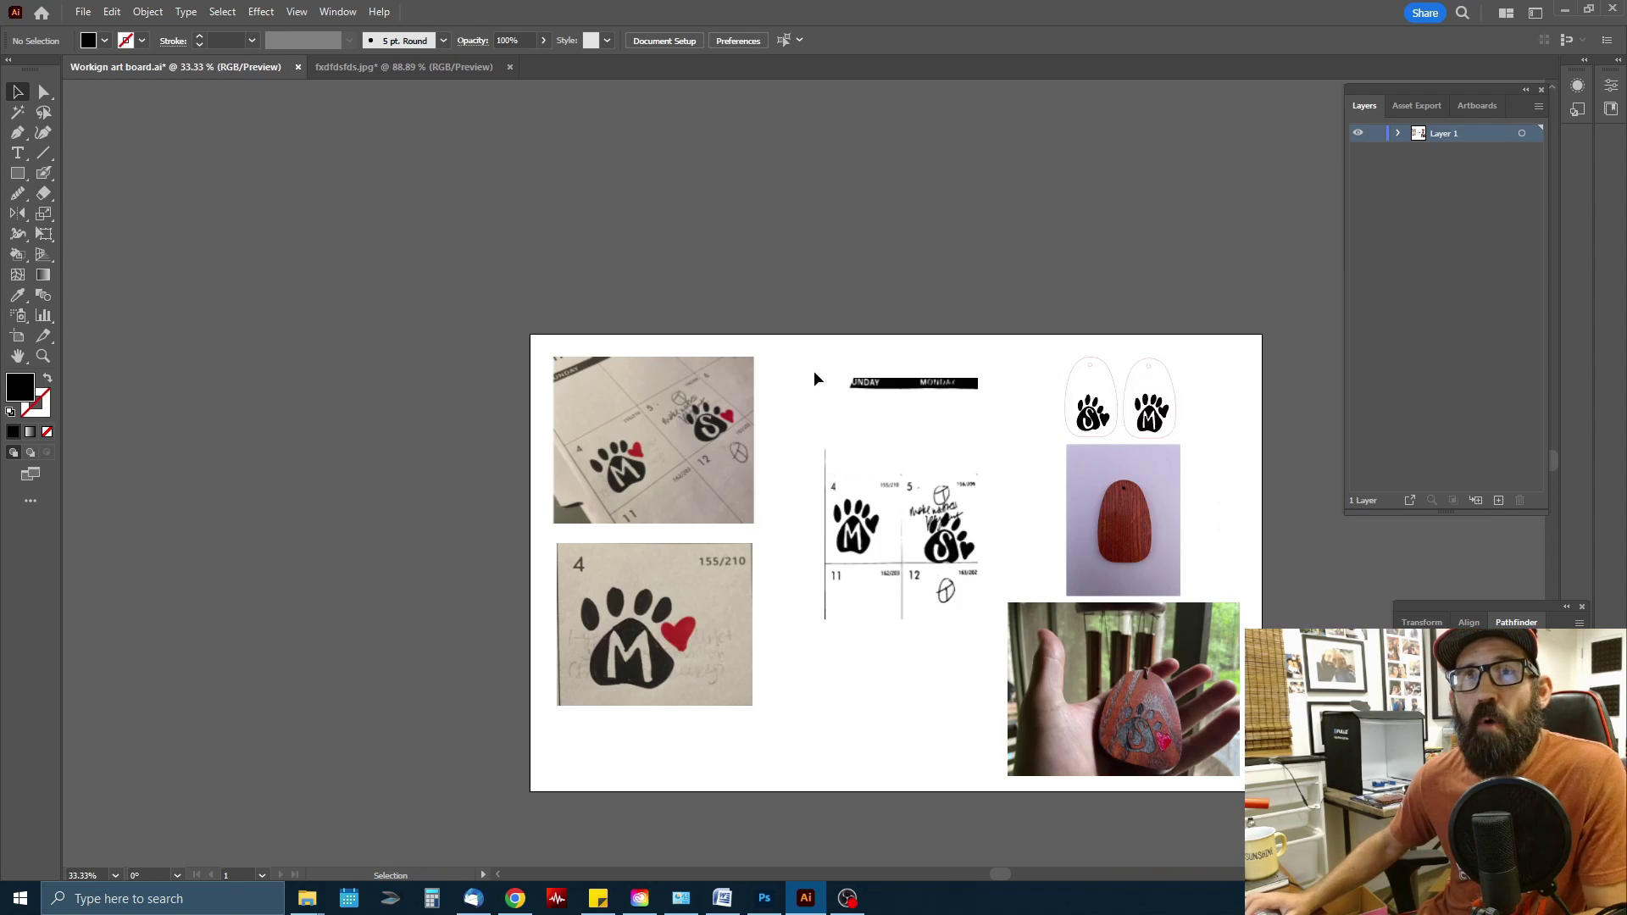
left_click(730, 472)
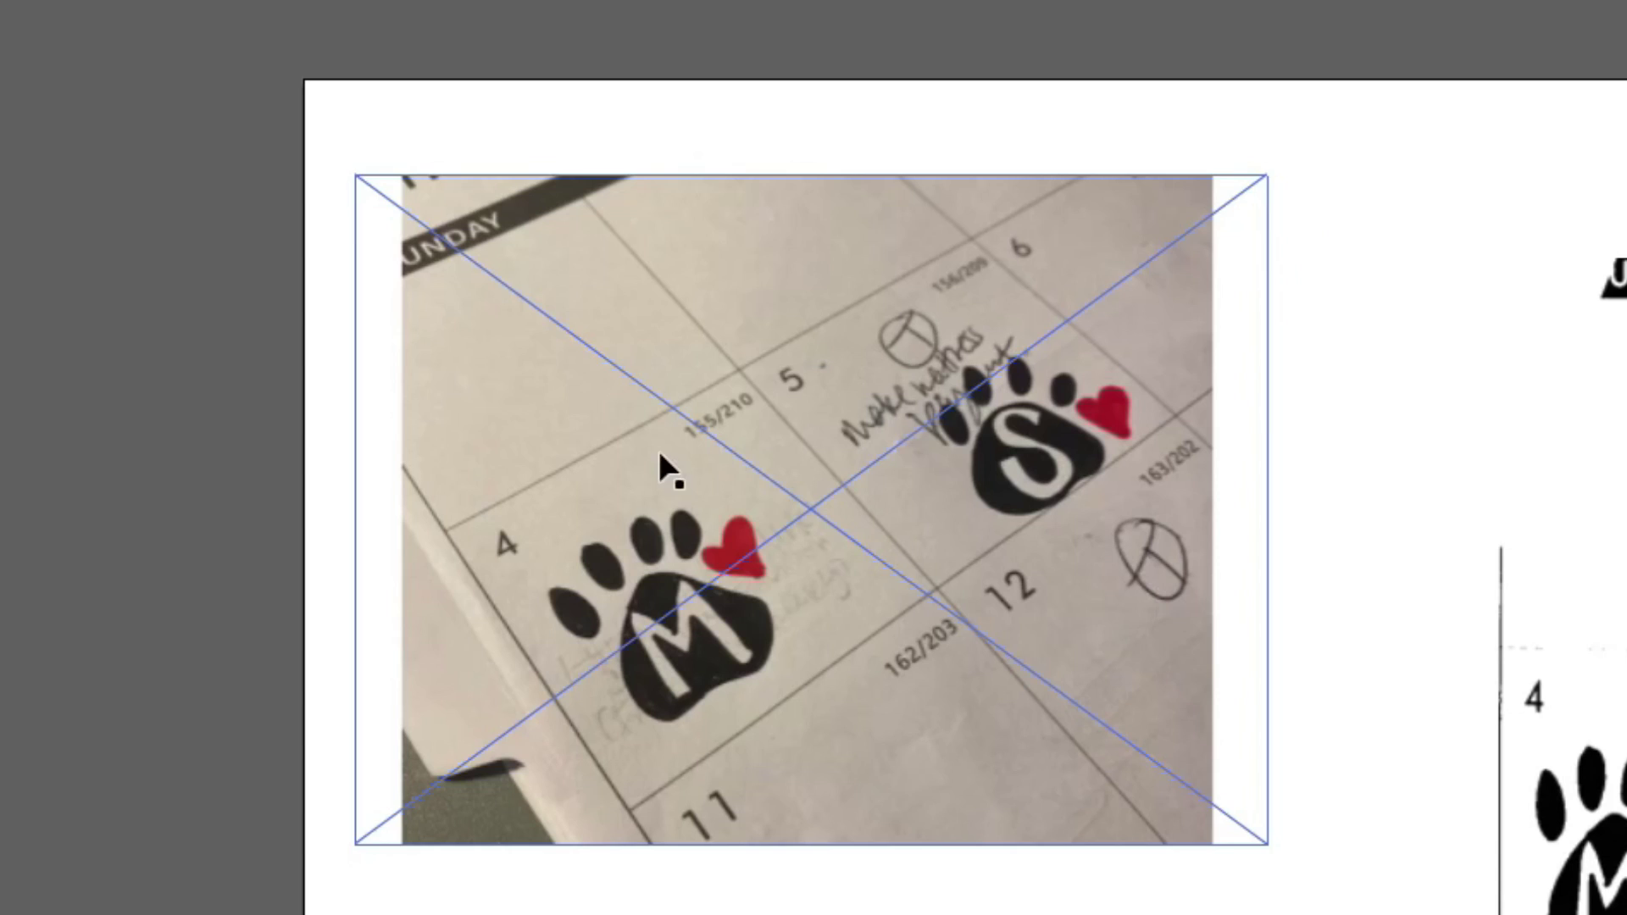
left_click(1340, 344)
left_click(1250, 352)
left_click(1298, 386)
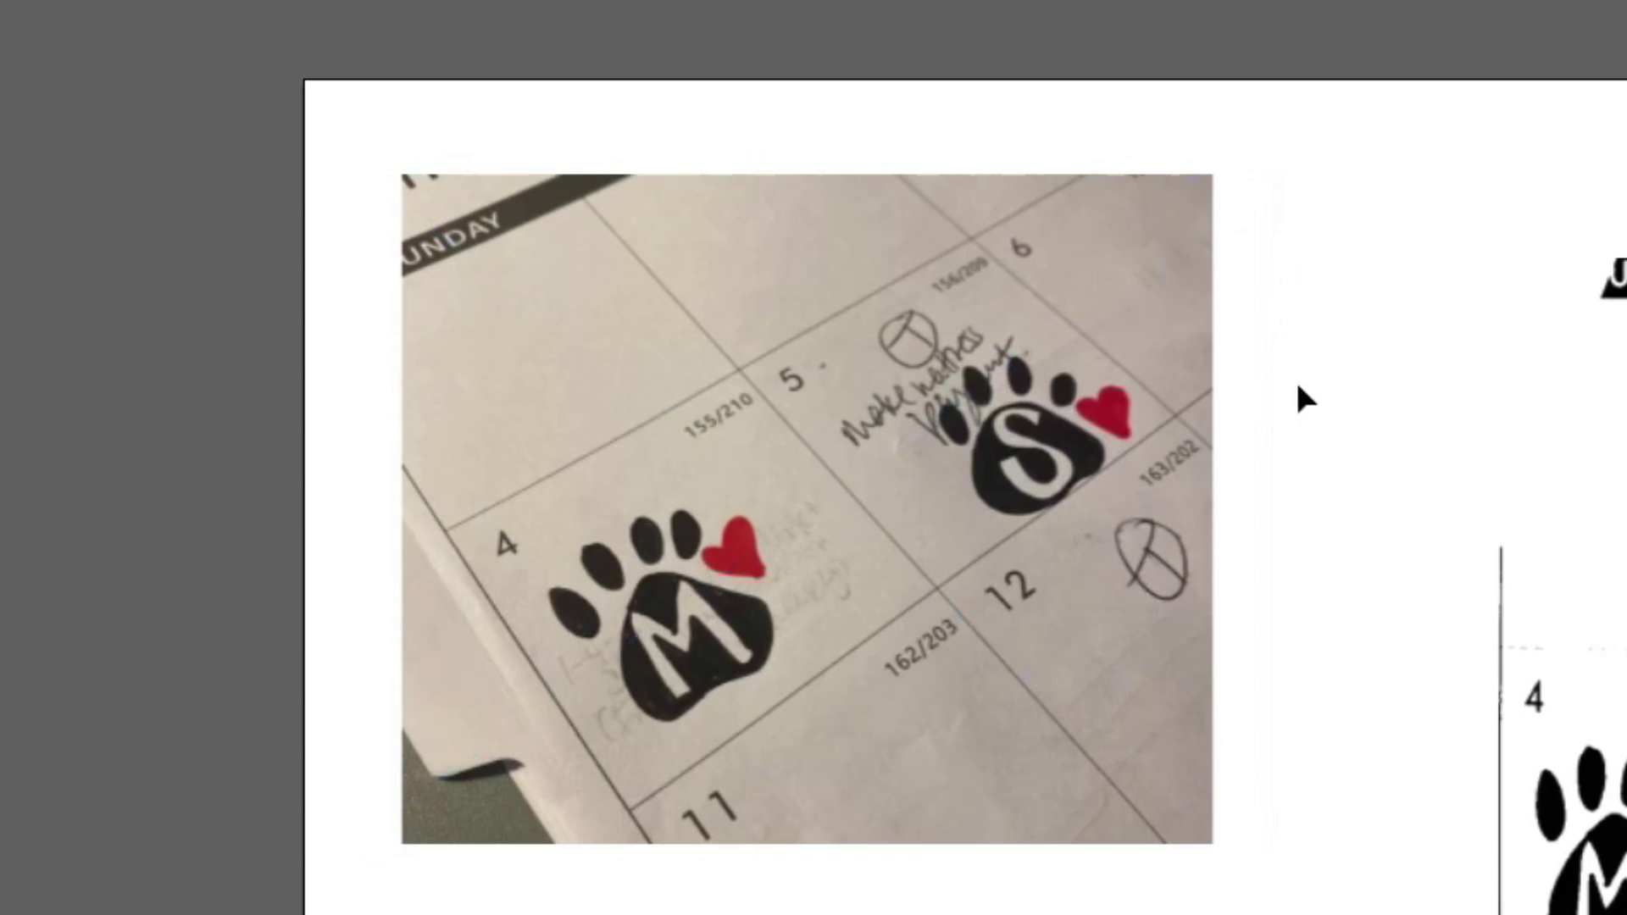
scroll(1301, 398, "down", 5)
left_click(856, 636)
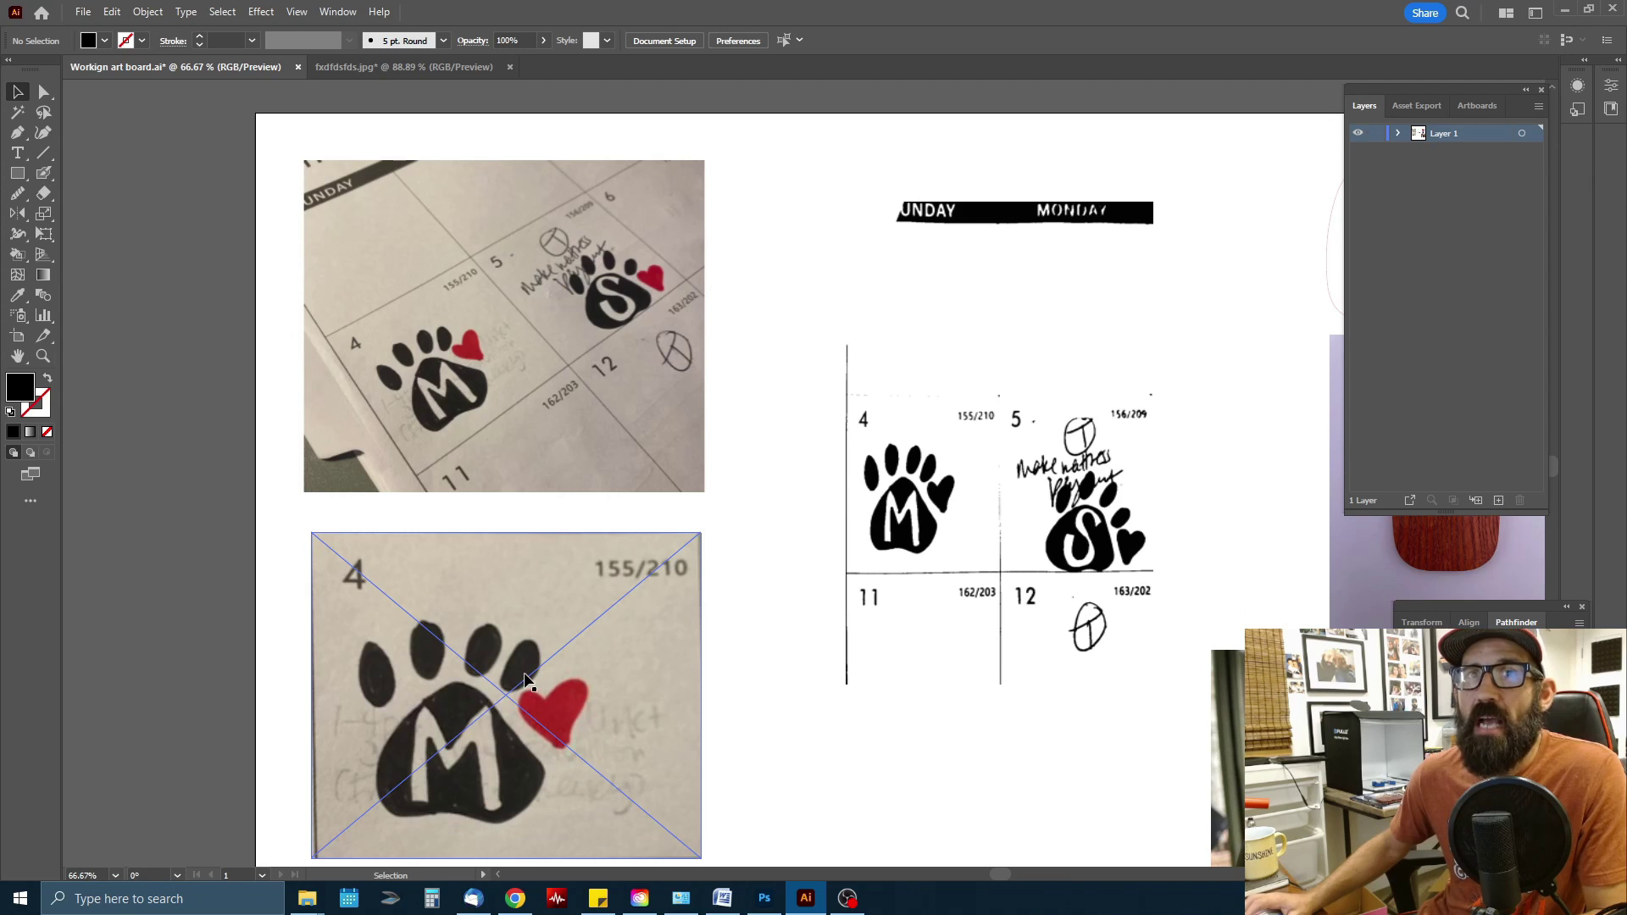
- Stretch the black-and-white calendar image horizontally to a width of about 7.80 in, leaving its height as is
left_click(957, 532)
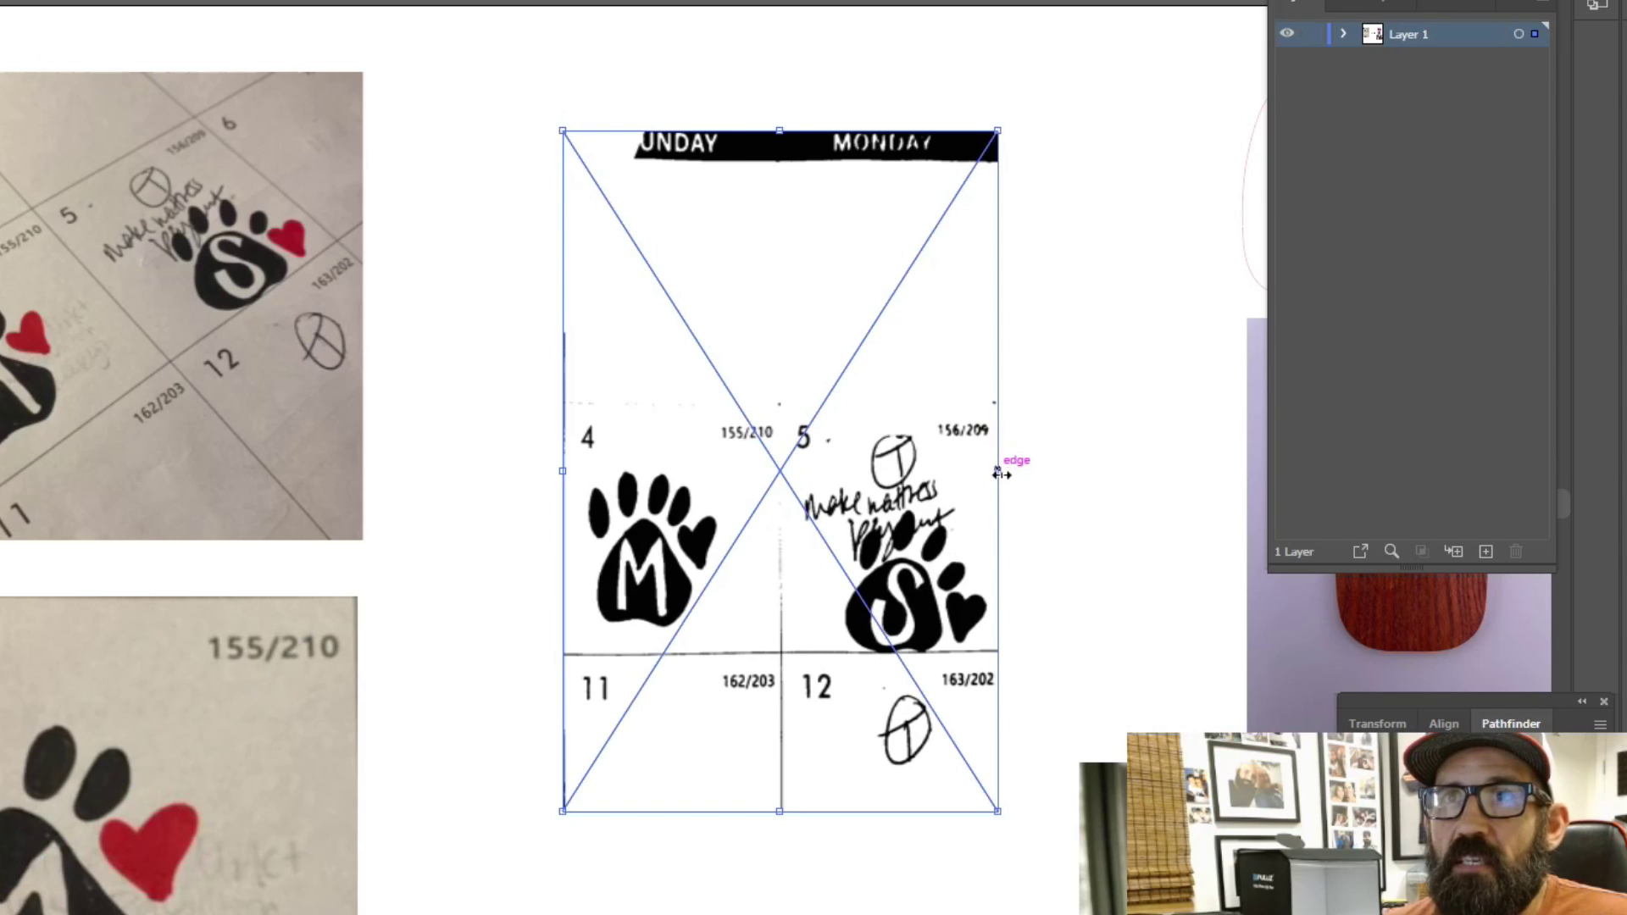
left_click_drag(1154, 438, 1216, 437)
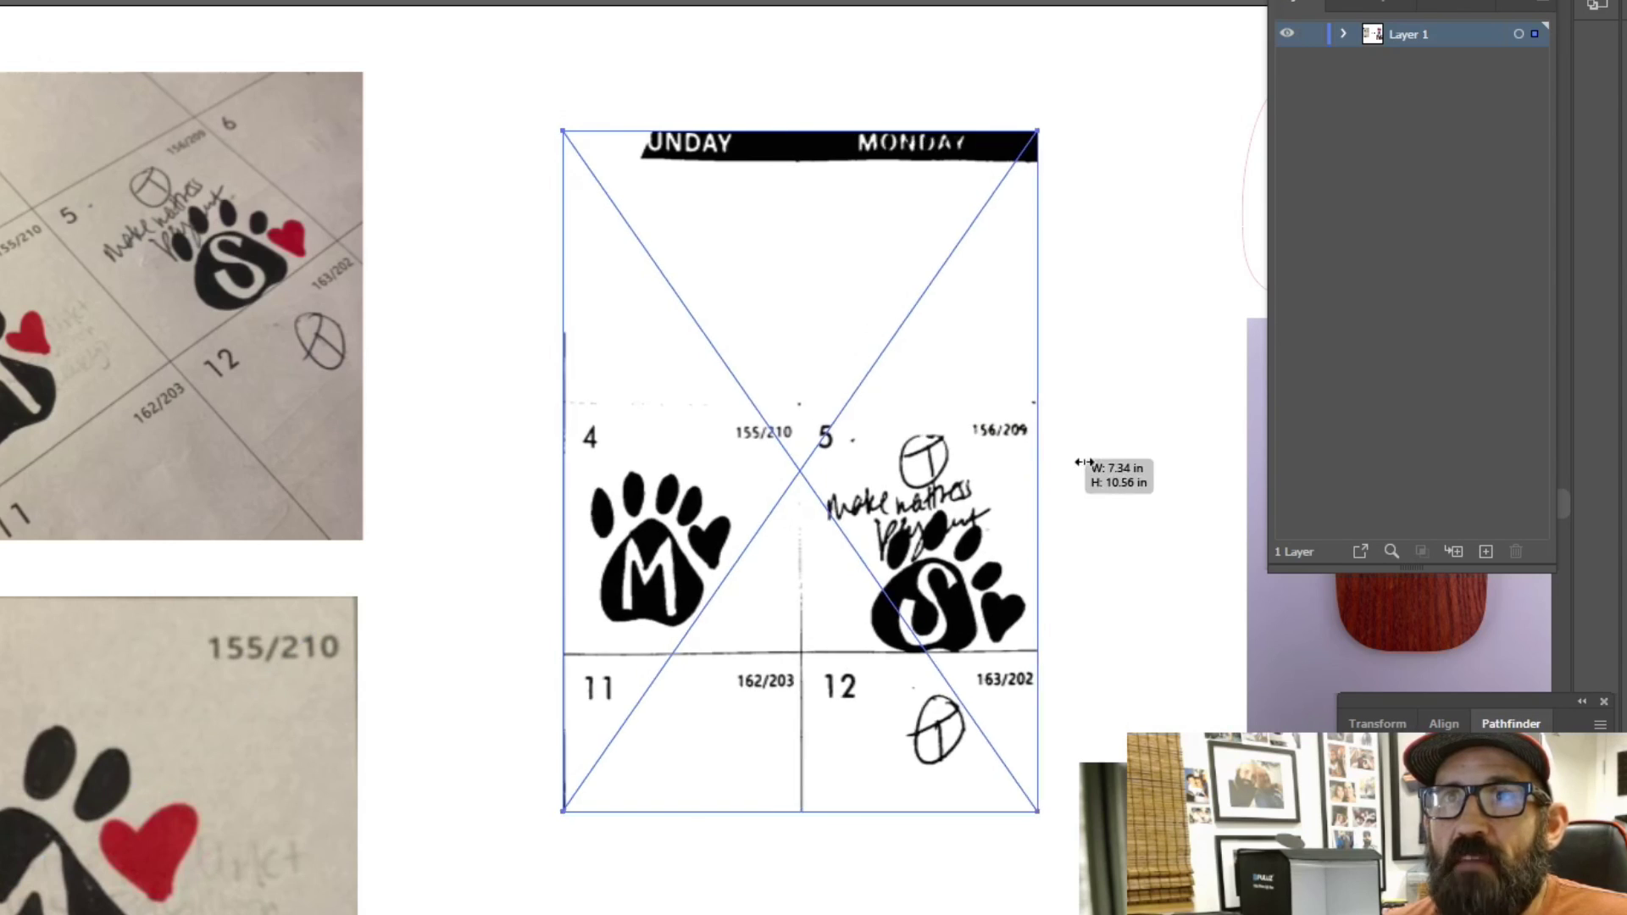
mouse_move(1083, 462)
left_mouse_down()
mouse_move(1102, 462)
mouse_move(1067, 461)
left_mouse_up()
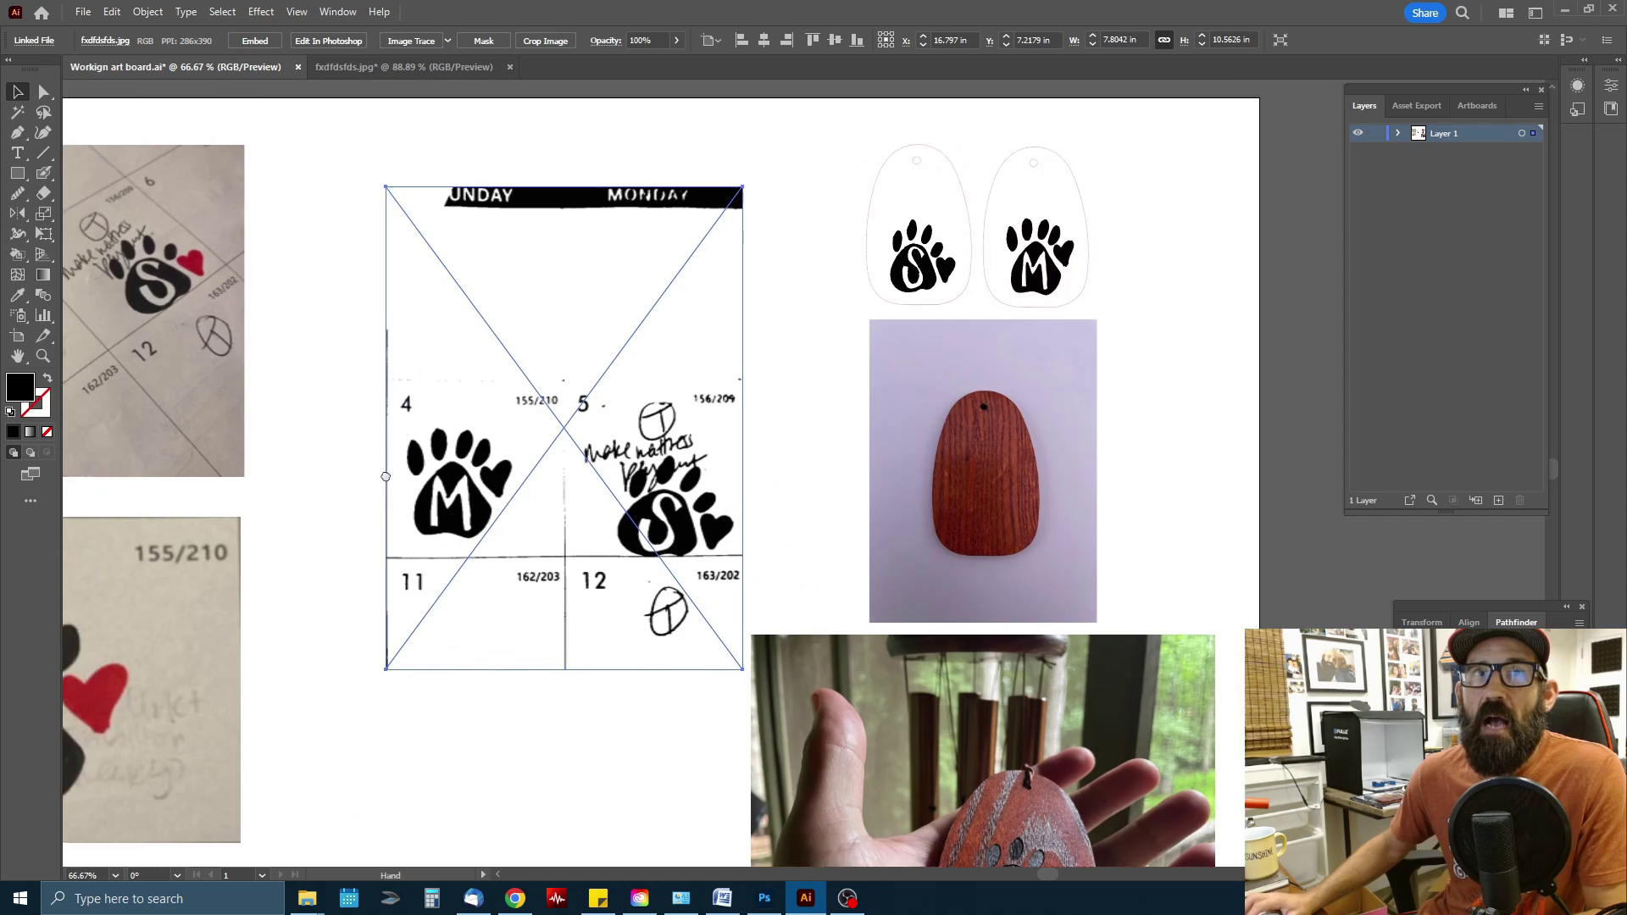
left_click_drag(338, 447, 639, 483)
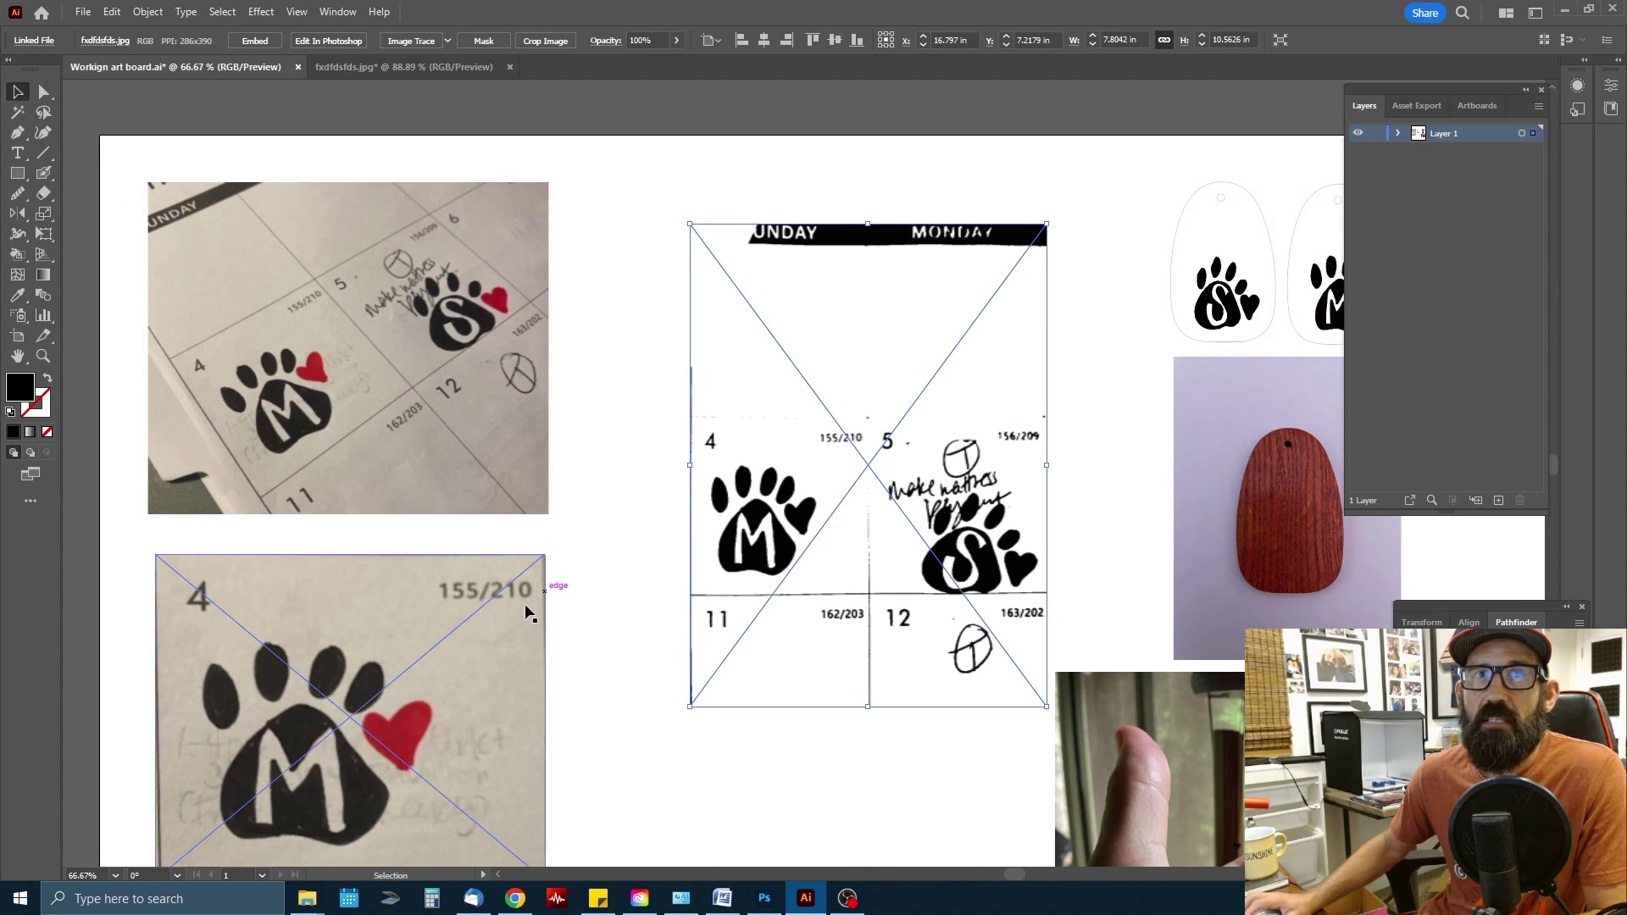
left_click(593, 614)
key("ctrl+minus")
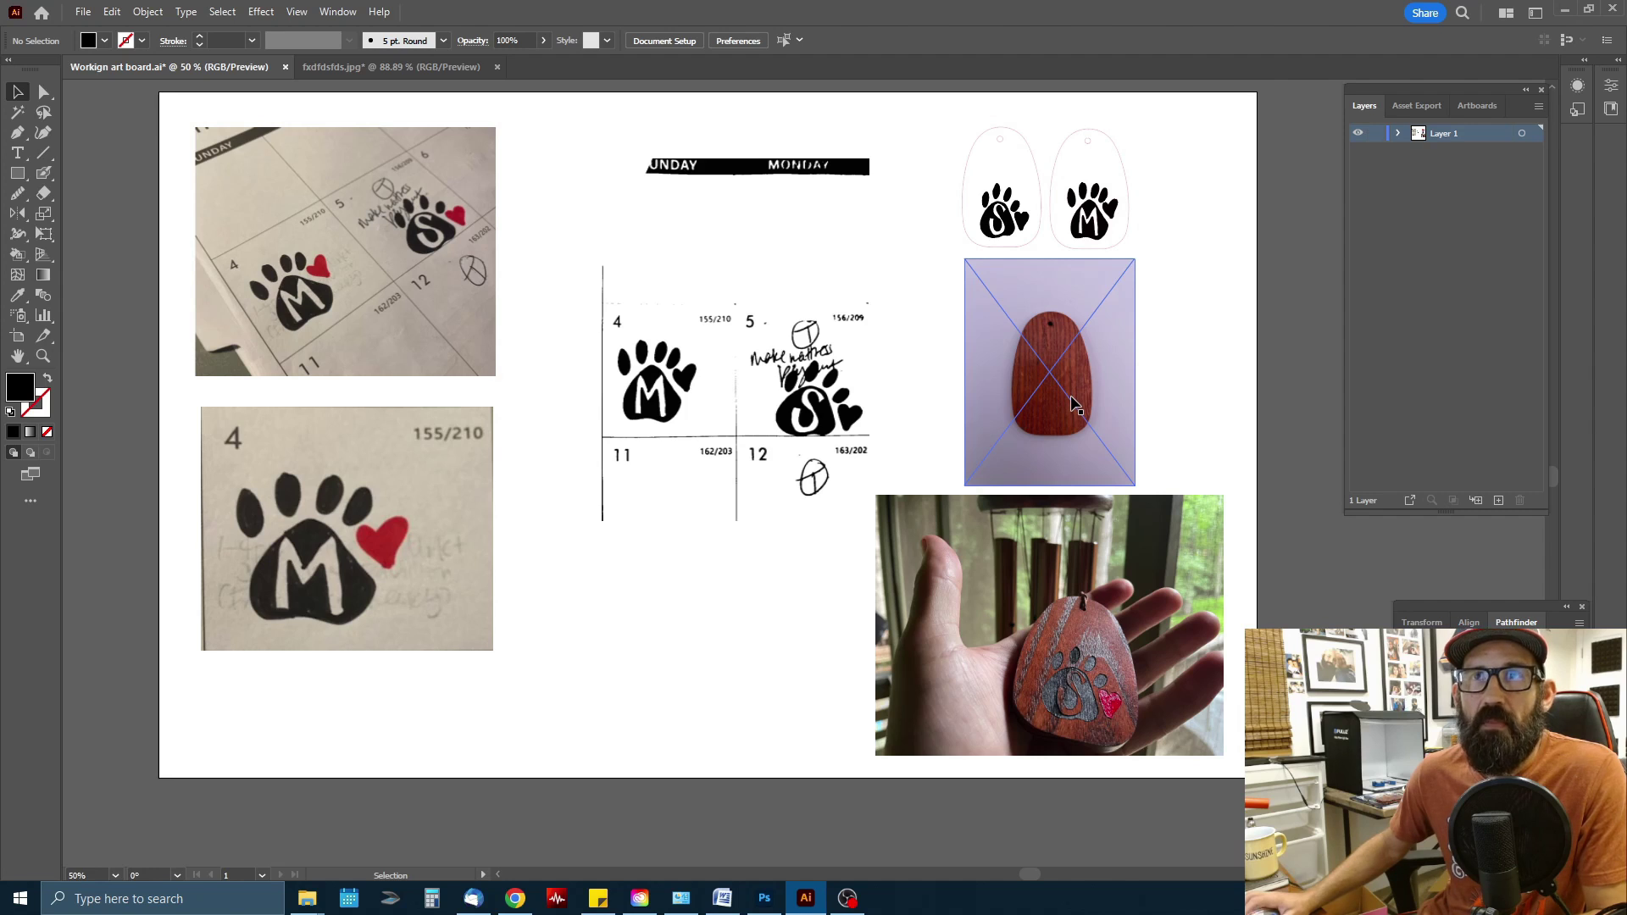
- Examine the photo of the blank wooden pendant and the photo of the finished engraved pendant held in the hand
left_click(1038, 320)
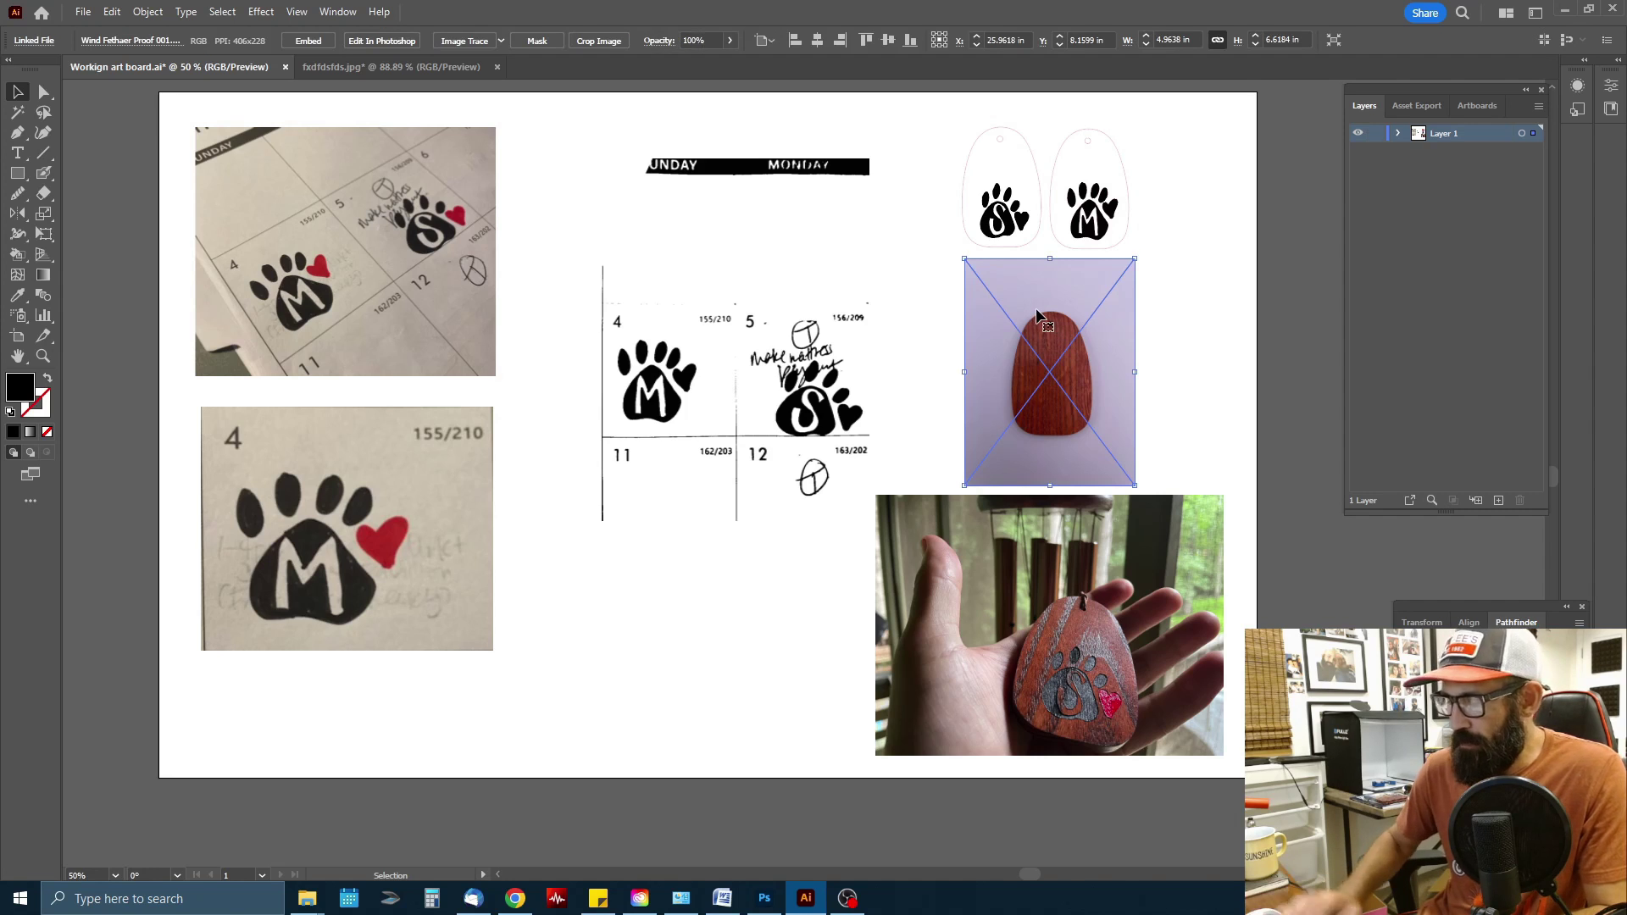
key("ctrl+plus")
key("ctrl+plus")
key("ctrl+plus")
key("ctrl+plus")
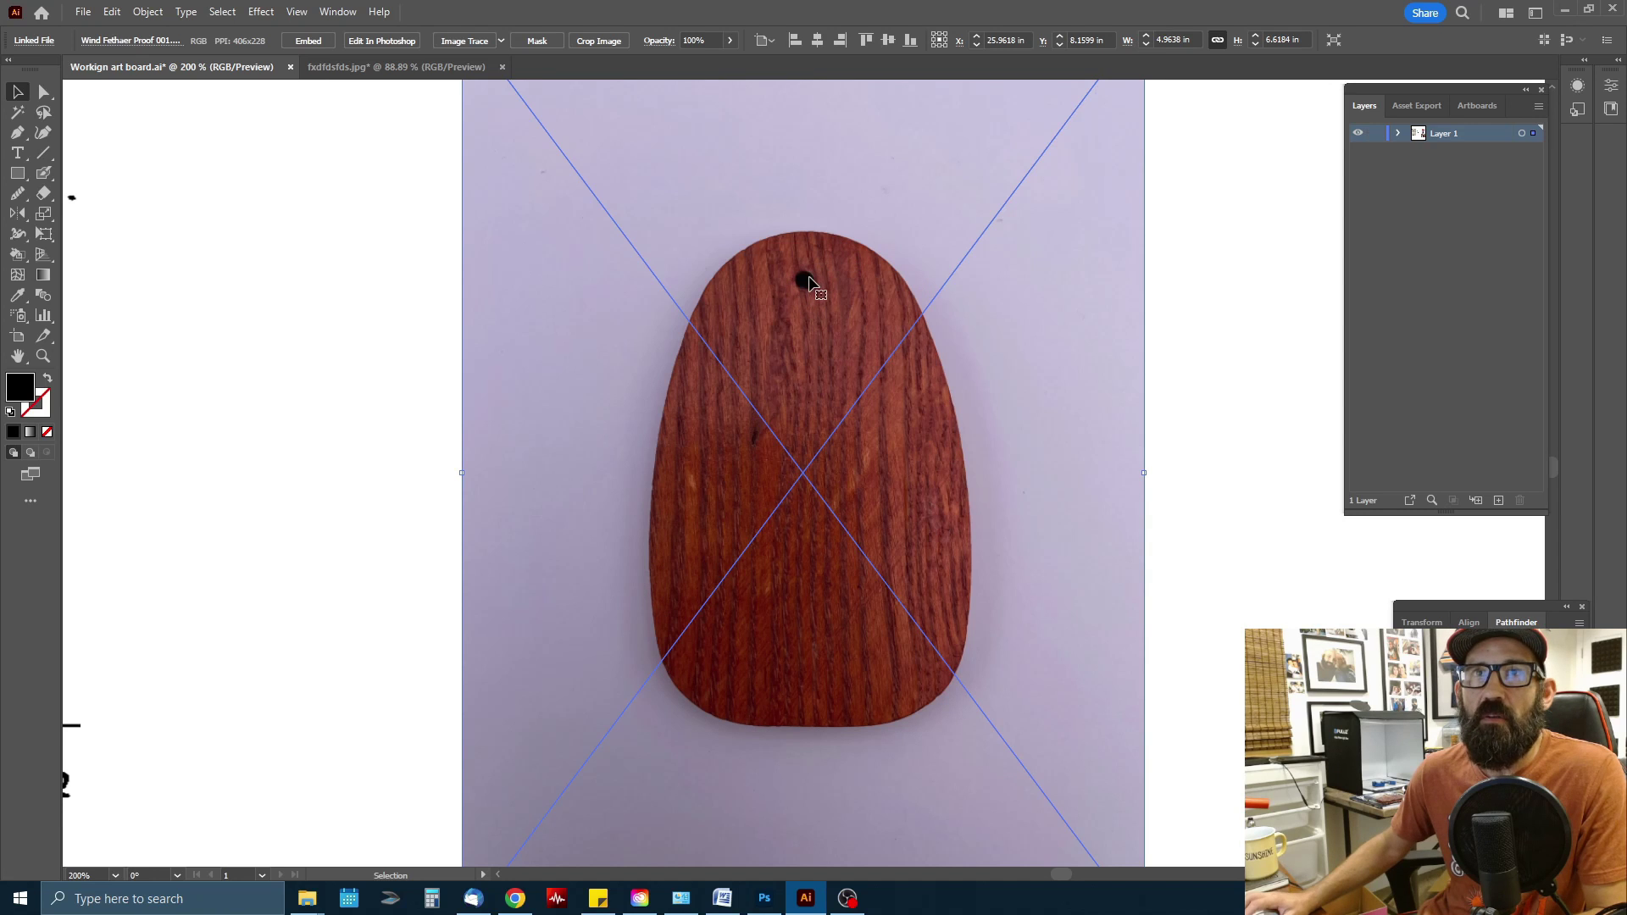
key("ctrl+minus")
key("ctrl+minus")
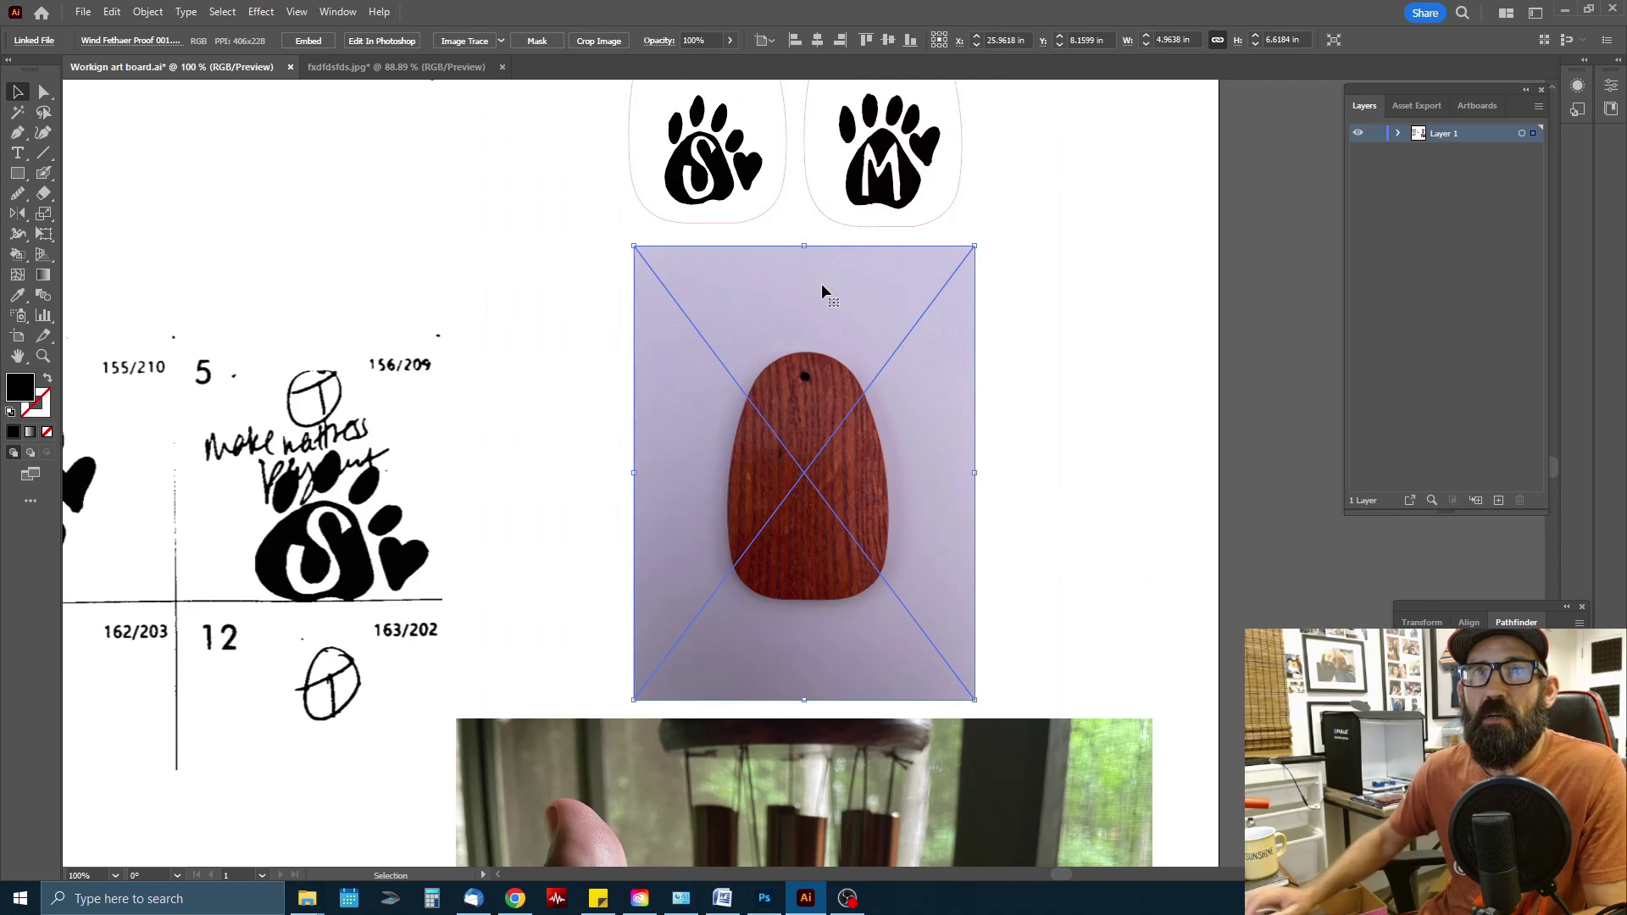
left_click_drag(1023, 303, 990, 366)
scroll(991, 366, "down", 6)
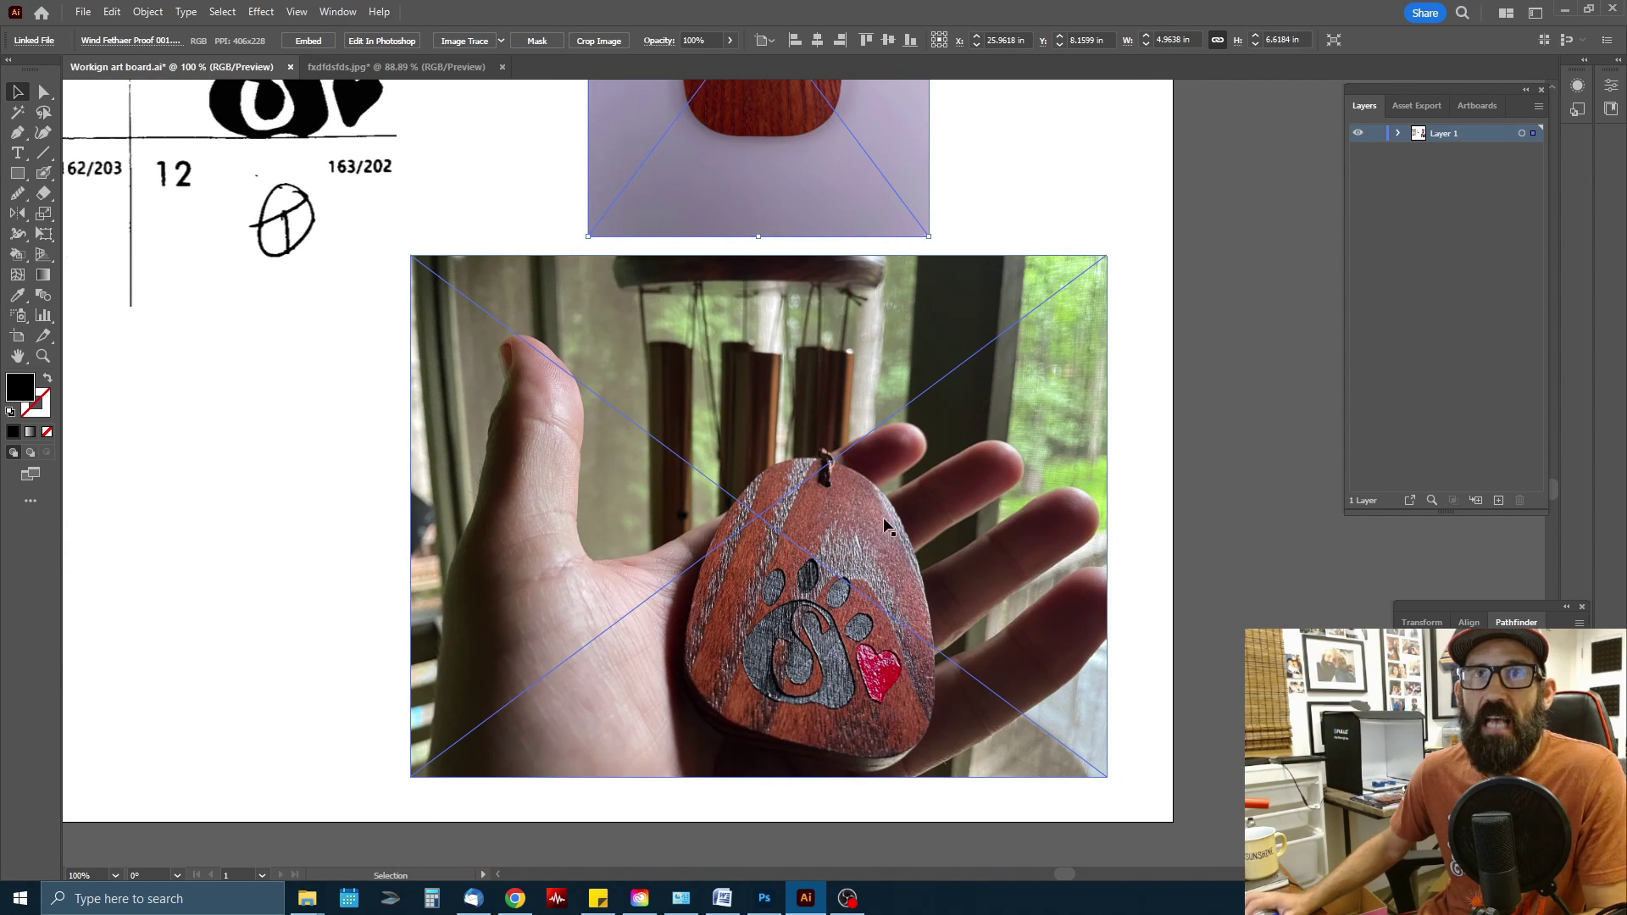
scroll(963, 375, "up", 3)
scroll(964, 364, "down", 1)
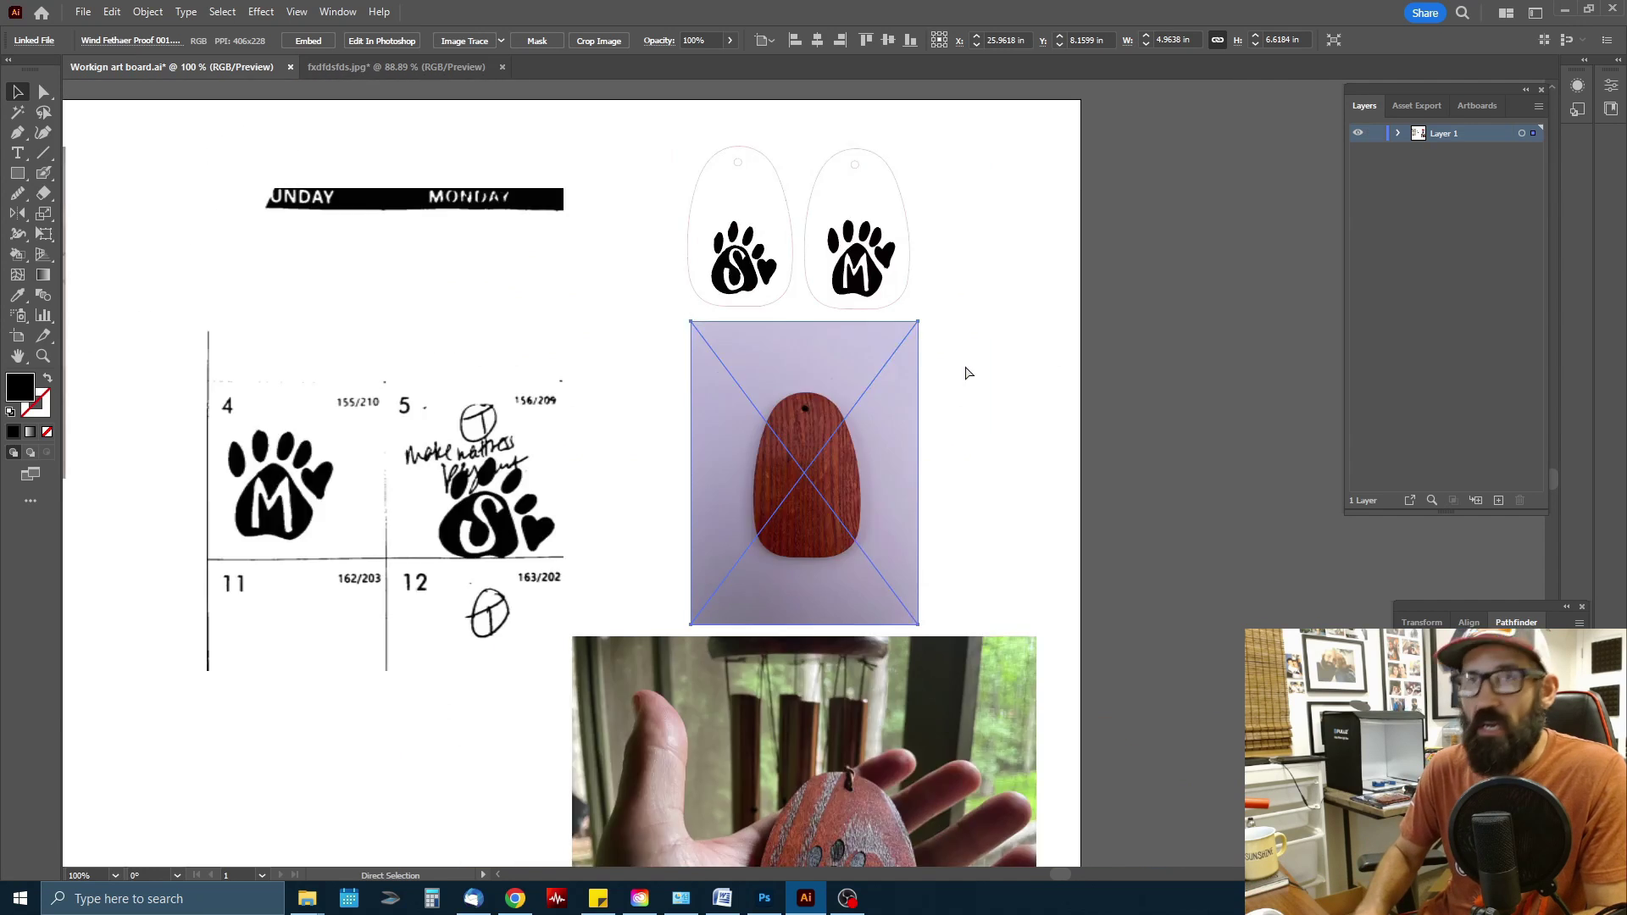
scroll(968, 373, "down", 3)
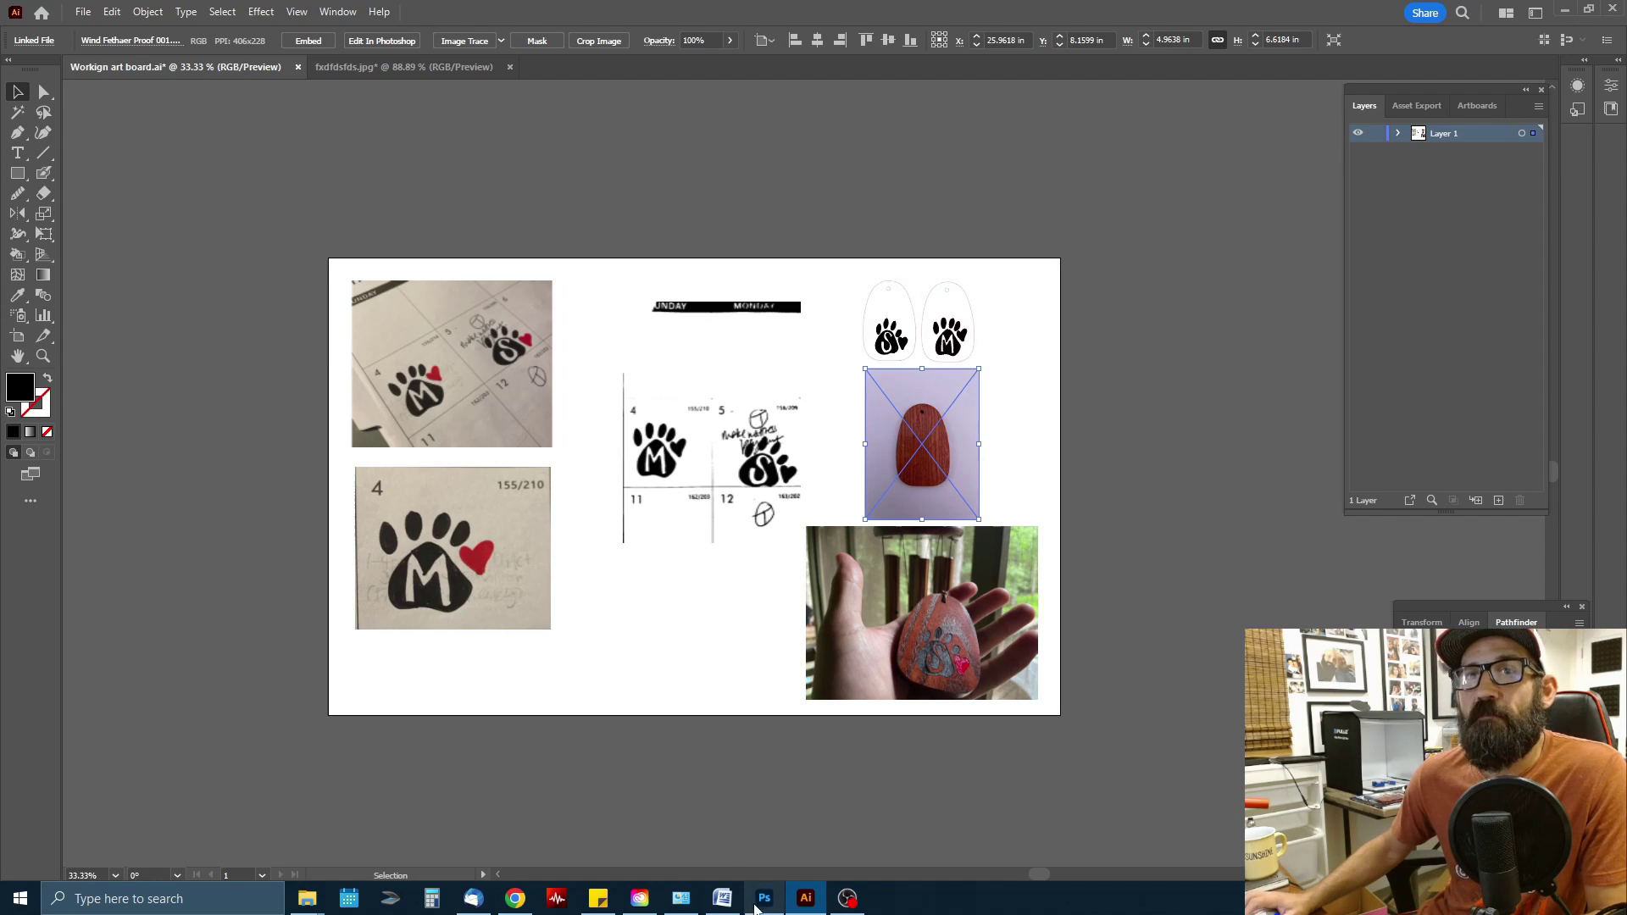
- Switch to Photoshop with two logo.jpg and start Perspective Warp with a grid over the M paw drawing
mouse_move(761, 906)
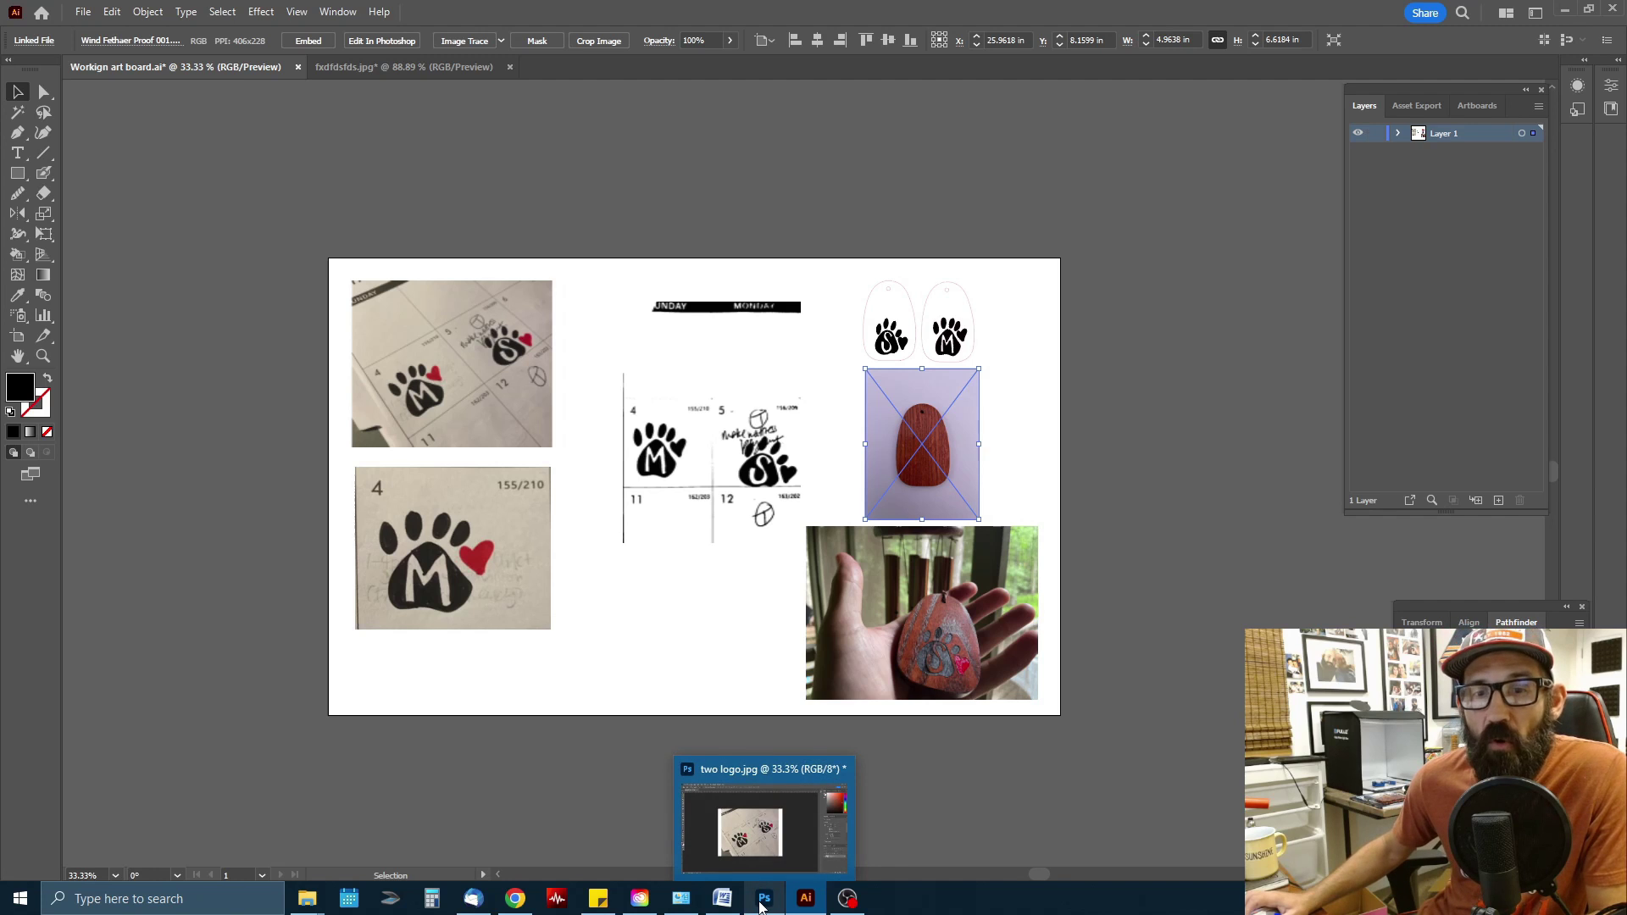
left_click(507, 417)
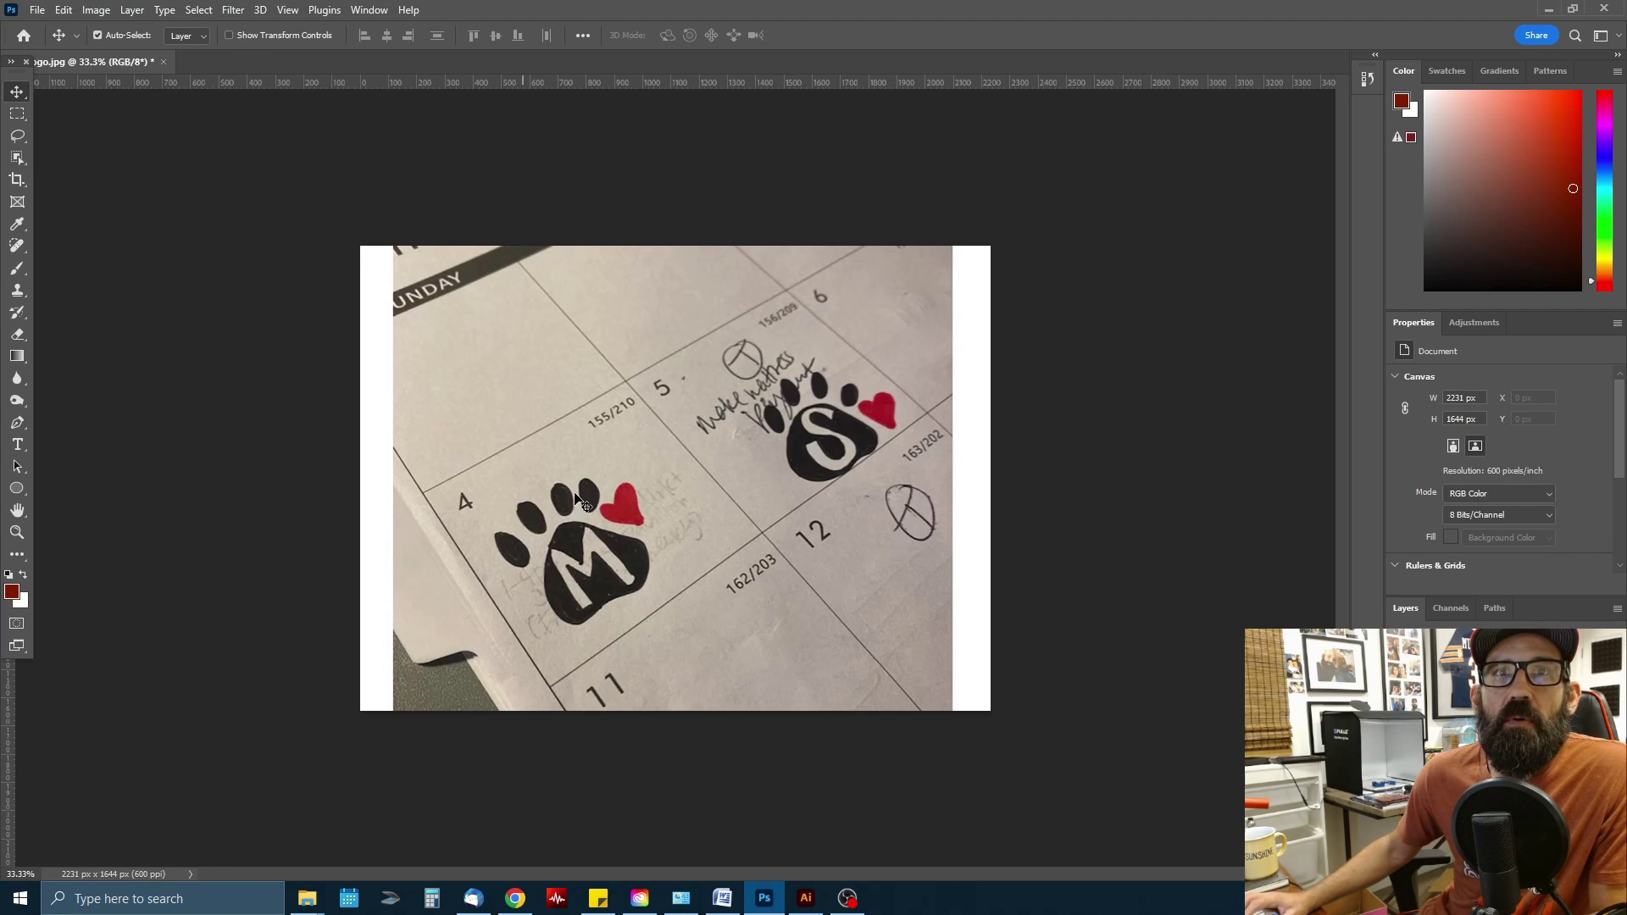
left_click(63, 9)
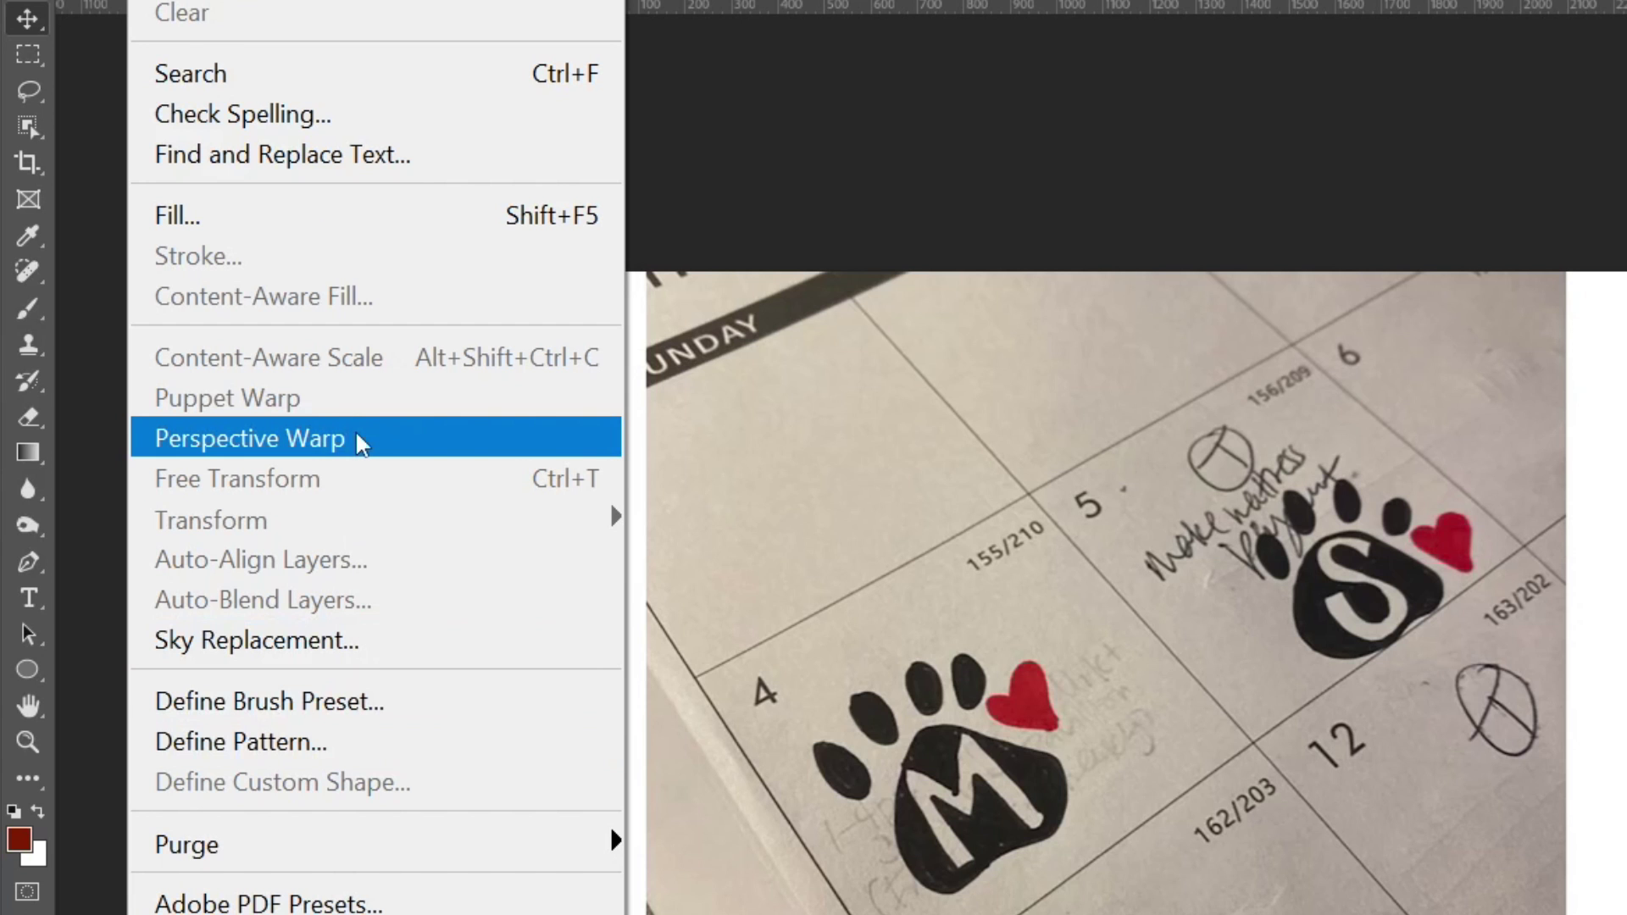
left_click(362, 442)
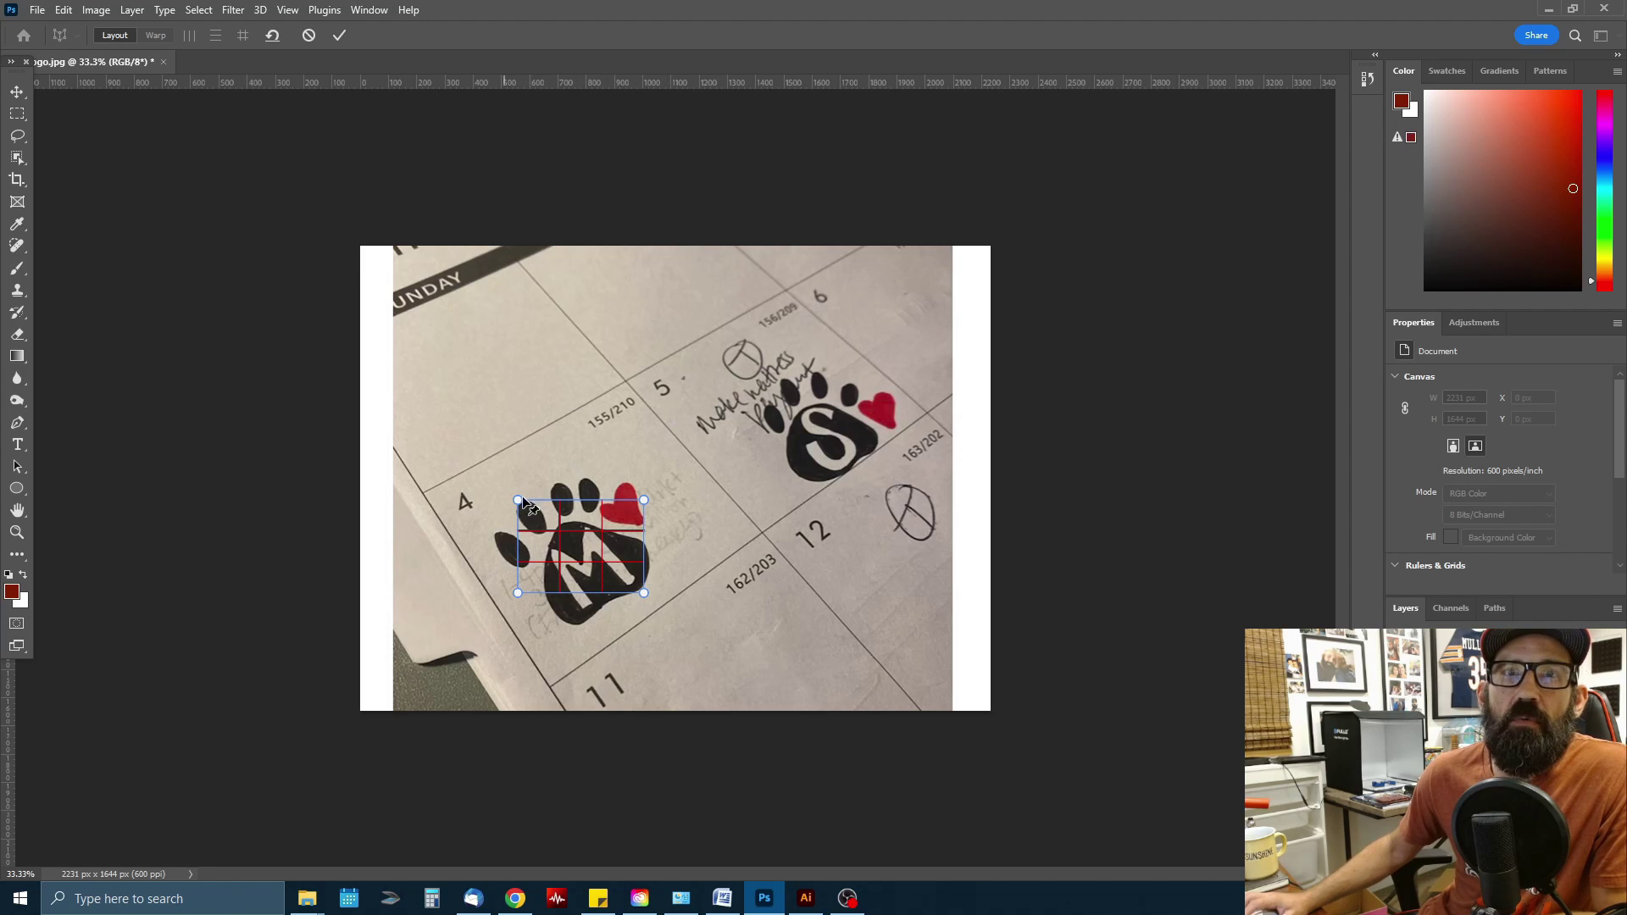
- Fit the four corners of the perspective grid to the corners of the day 4 calendar square around the M paw
left_click_drag(520, 504, 425, 494)
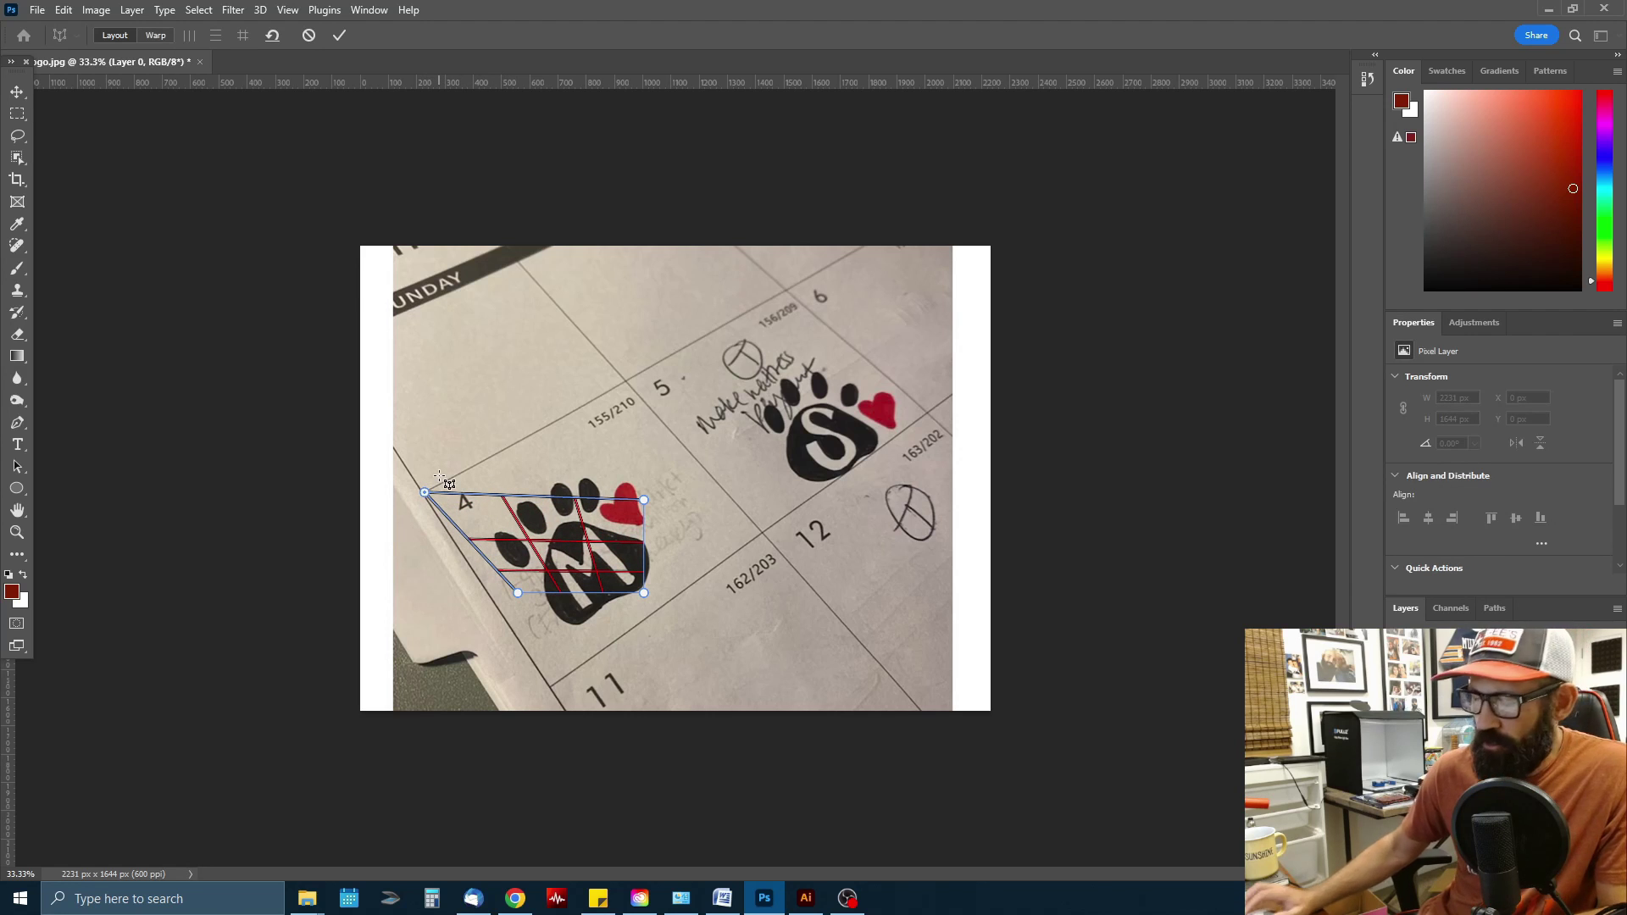
key("ctrl+plus")
key("ctrl+plus")
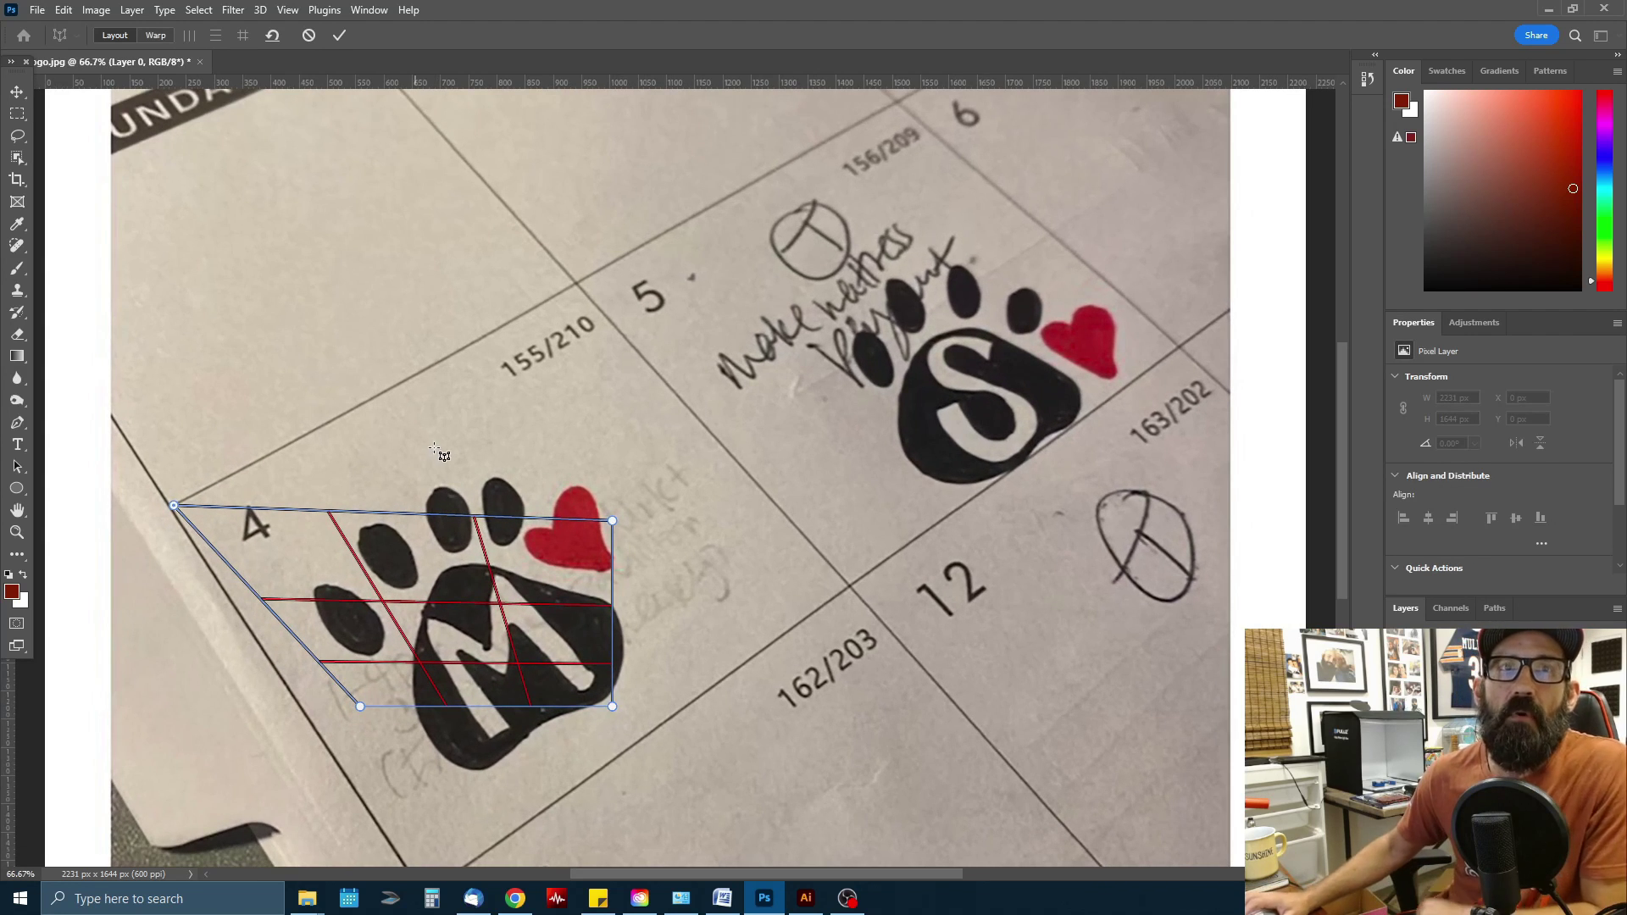
left_click_drag(173, 507, 169, 506)
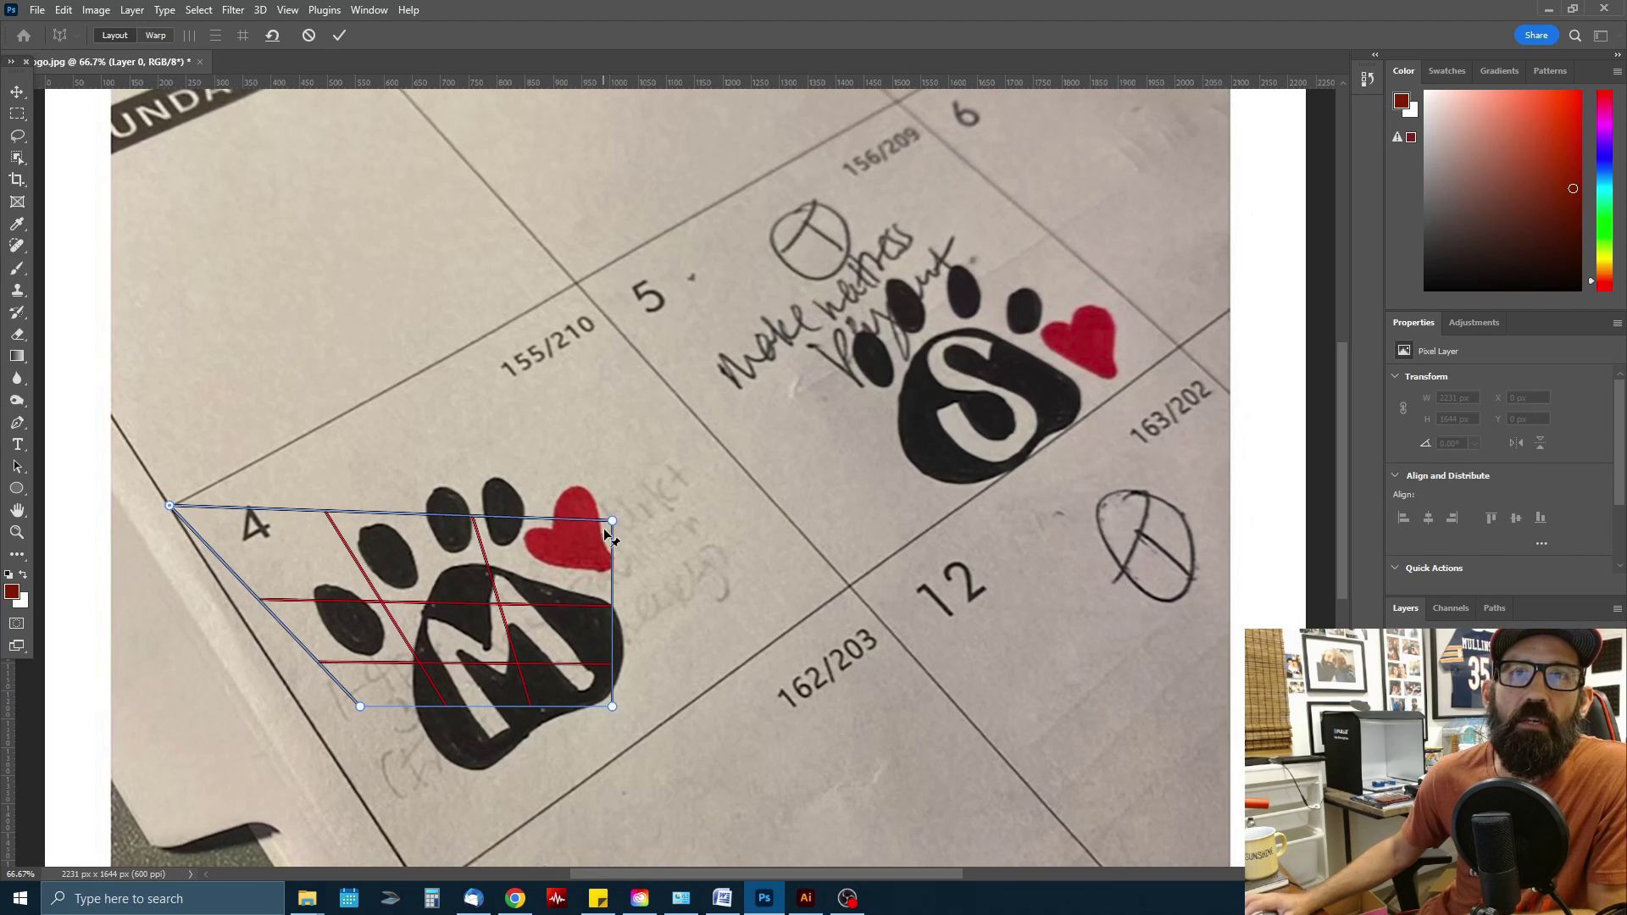
left_click_drag(613, 523, 578, 285)
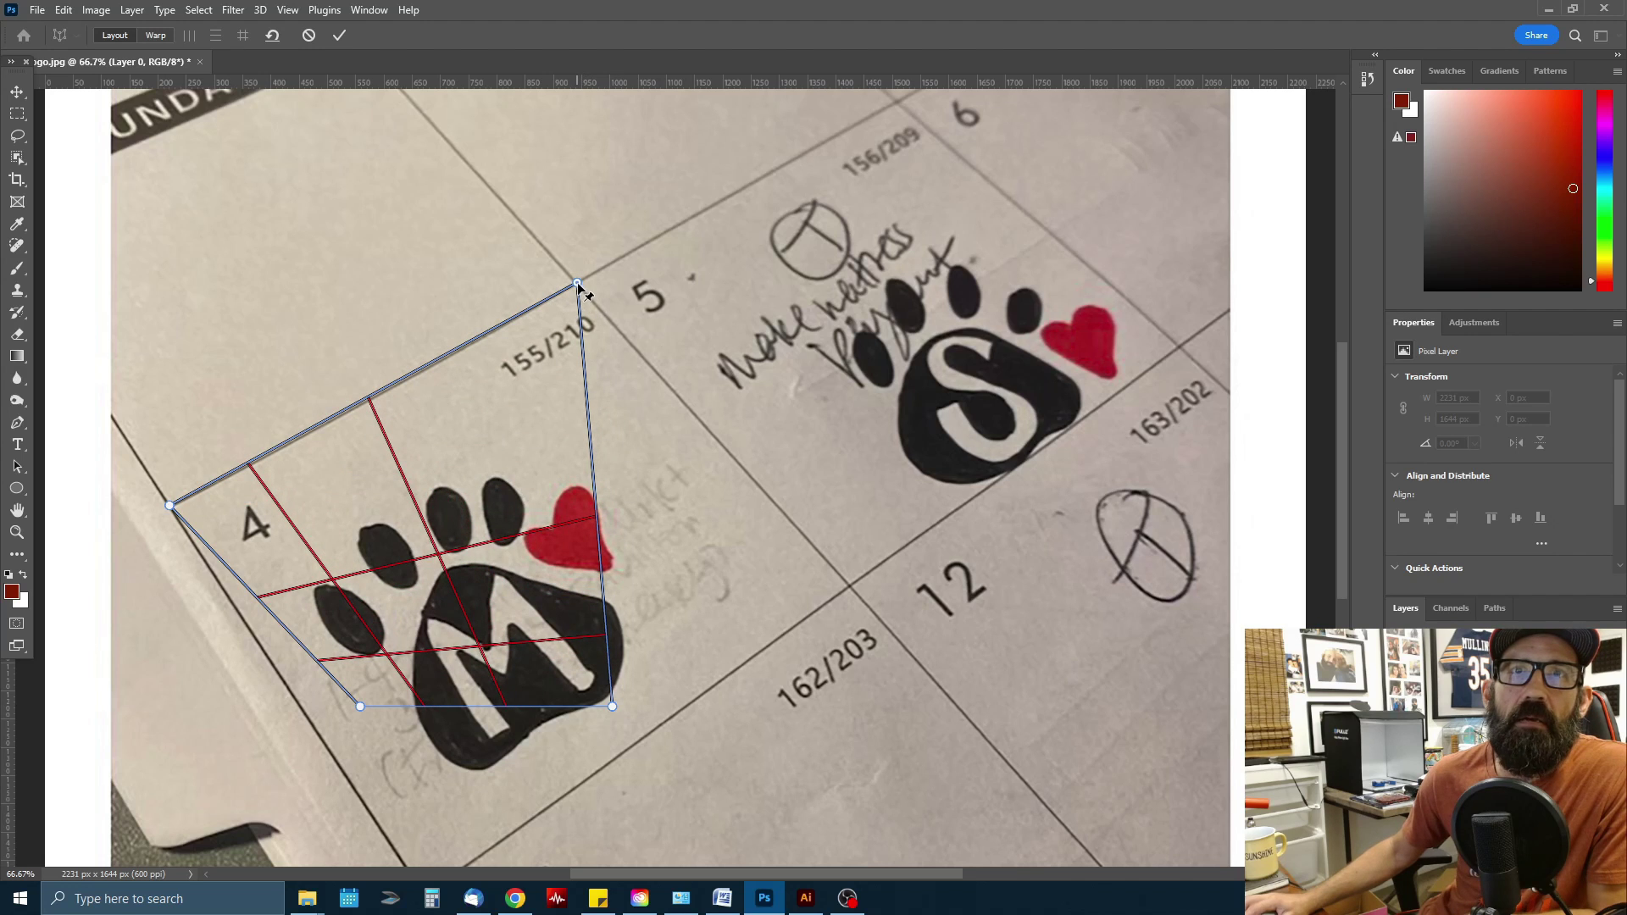
left_click_drag(614, 708, 851, 591)
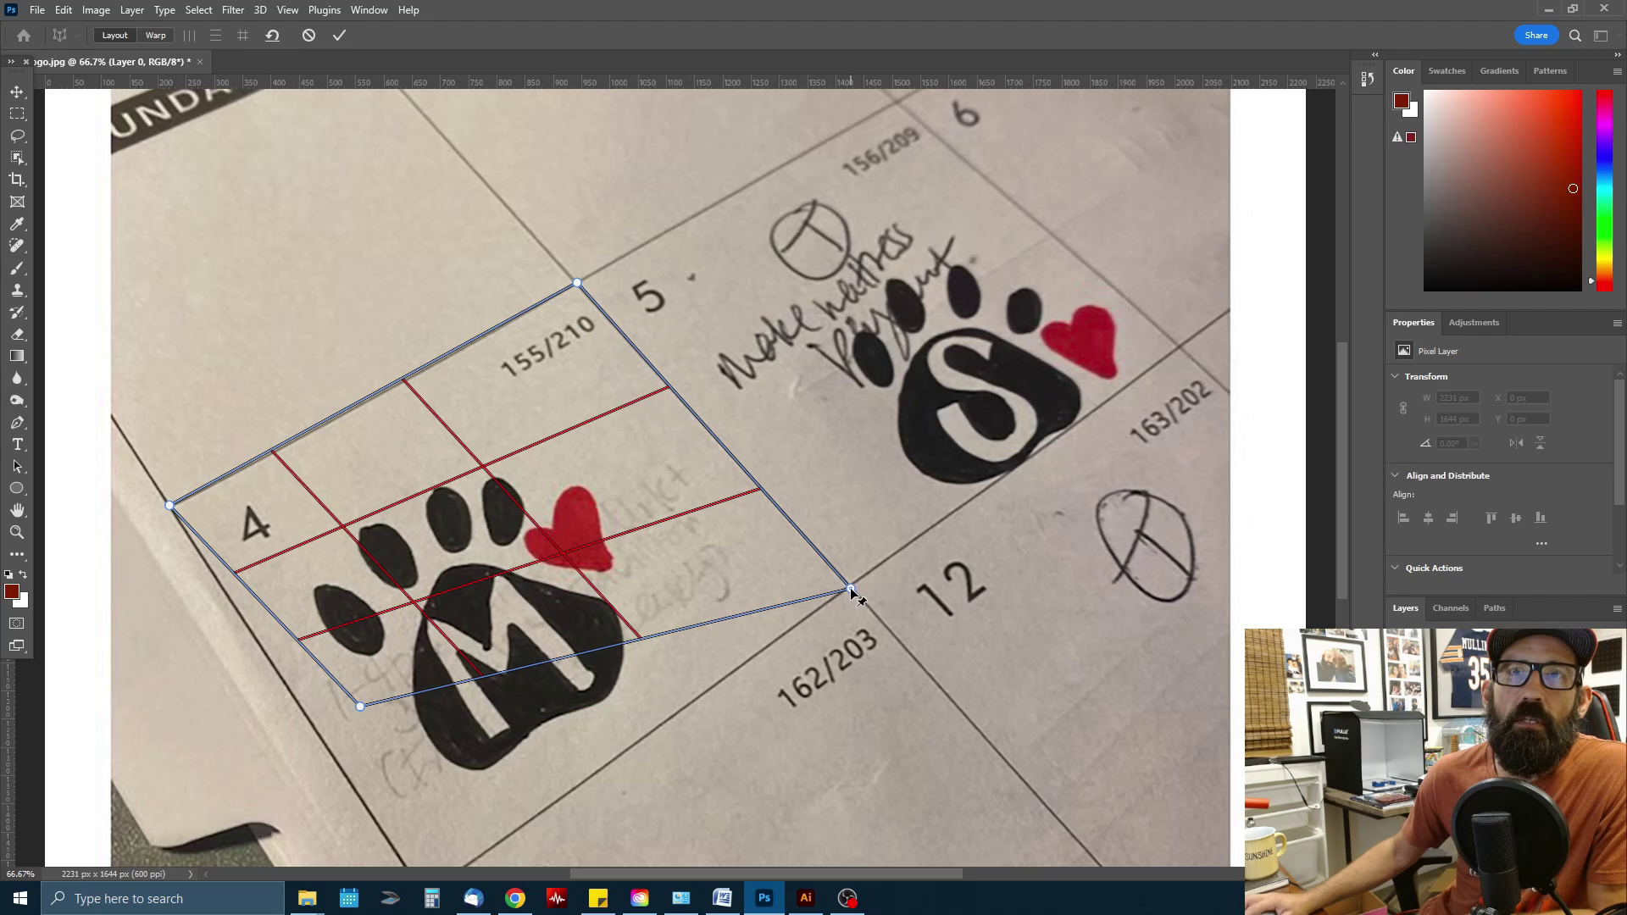
left_click_drag(373, 723, 443, 706)
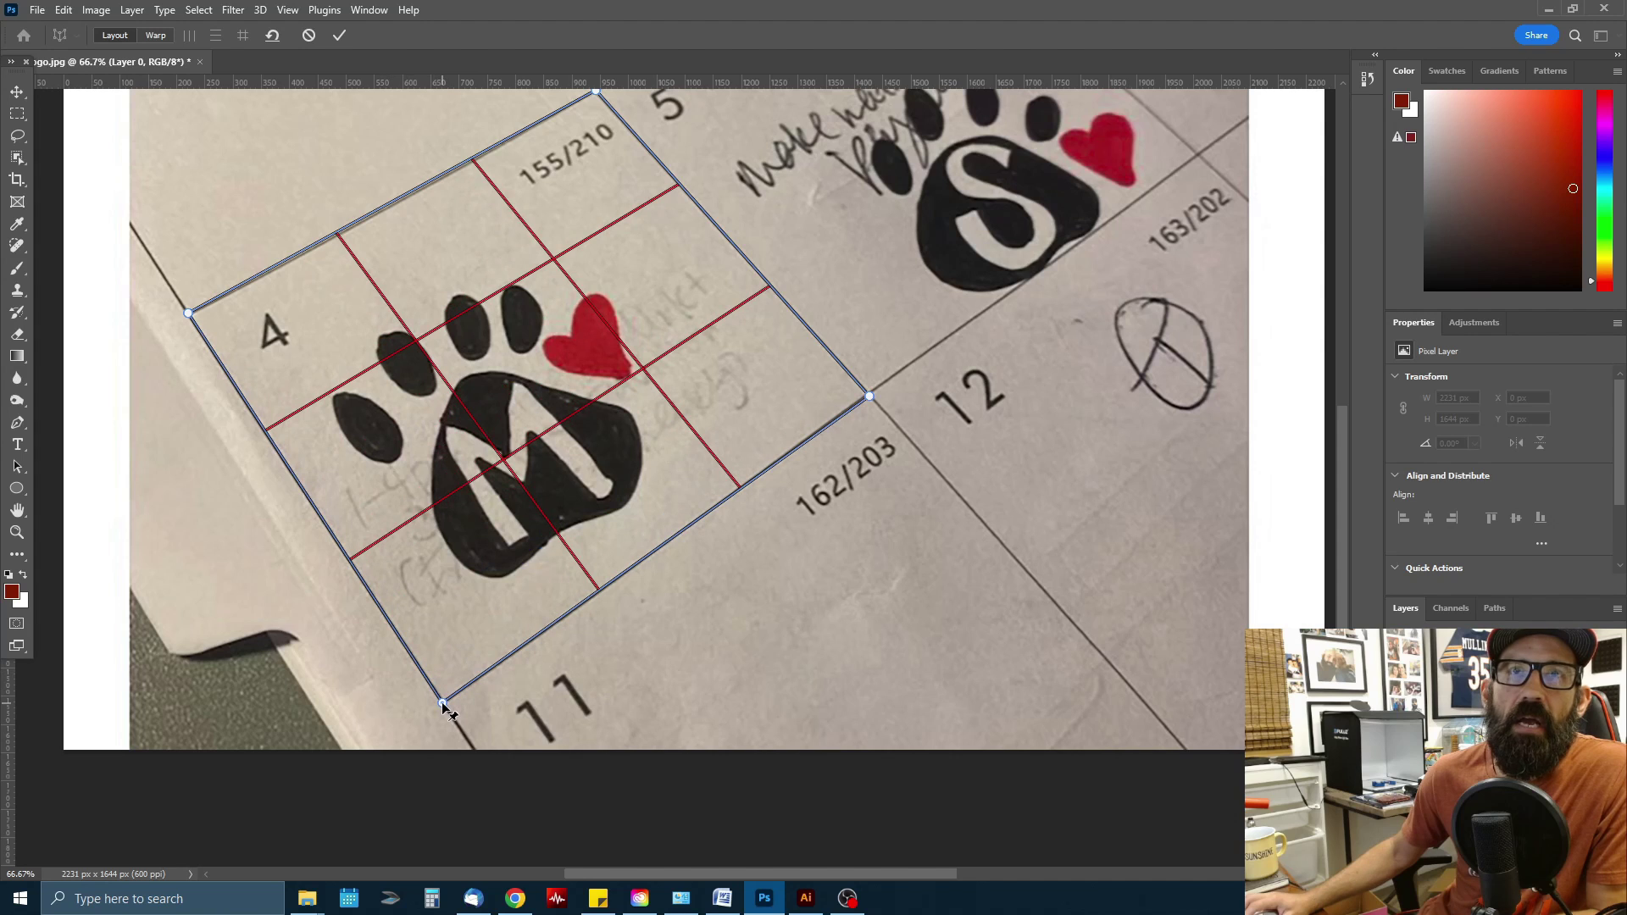
left_click_drag(861, 553, 837, 744)
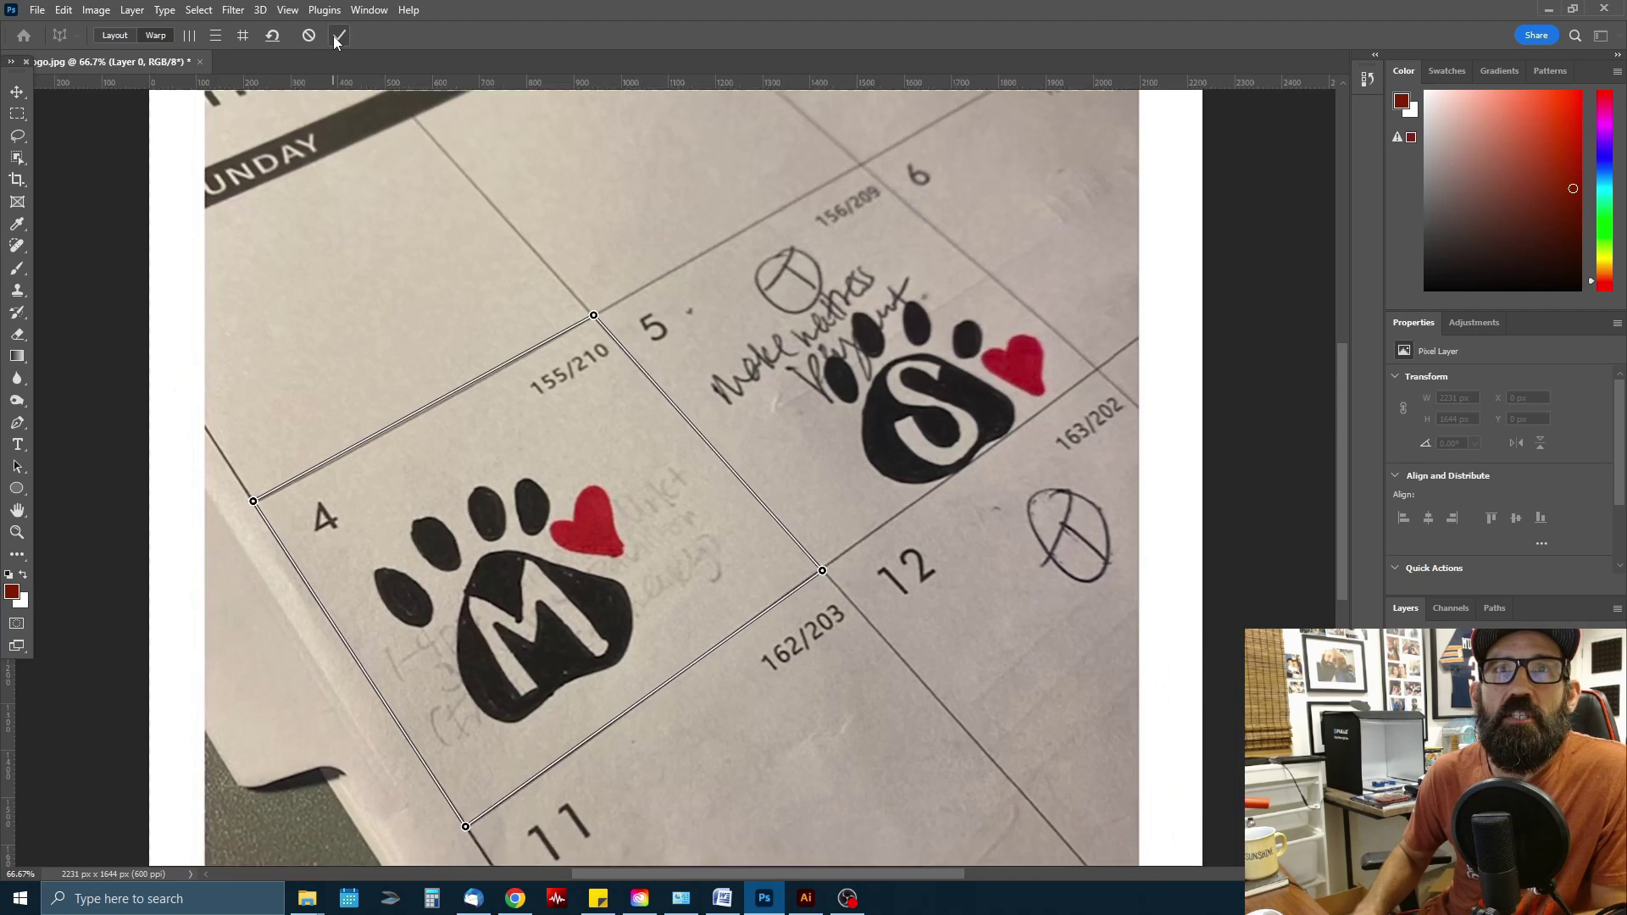
- Warp the day 4 square into an upright rectangle, fine-tune its two upper corners and apply the perspective warp
key("ctrl+minus")
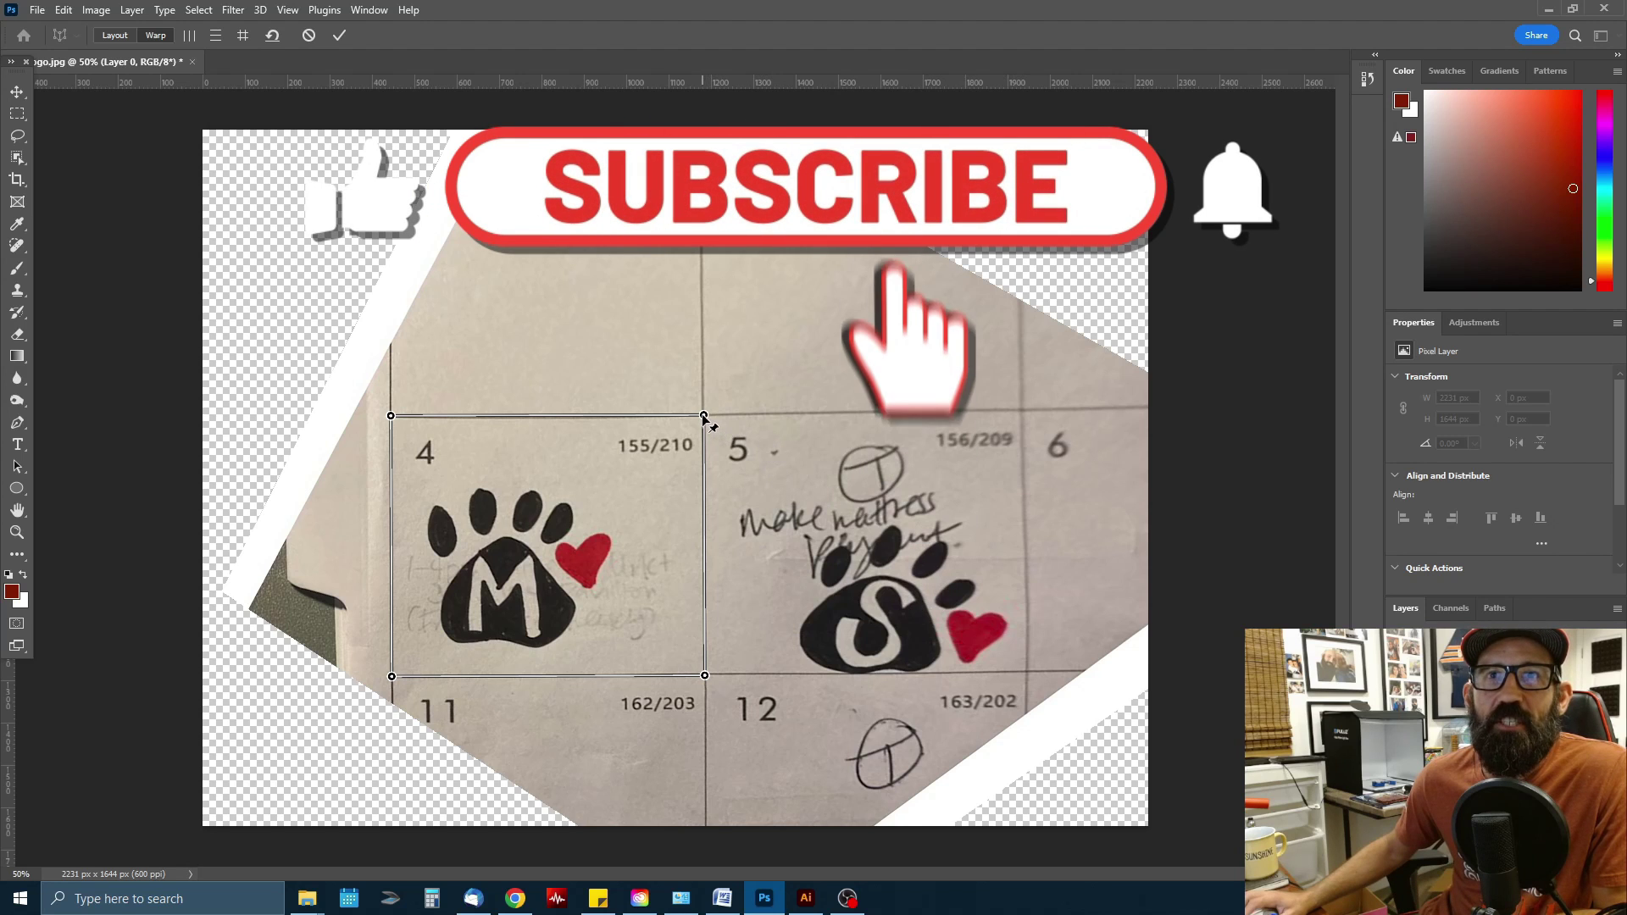
mouse_move(706, 417)
left_mouse_down()
mouse_move(648, 301)
mouse_move(672, 418)
mouse_move(695, 431)
mouse_move(699, 417)
left_mouse_up()
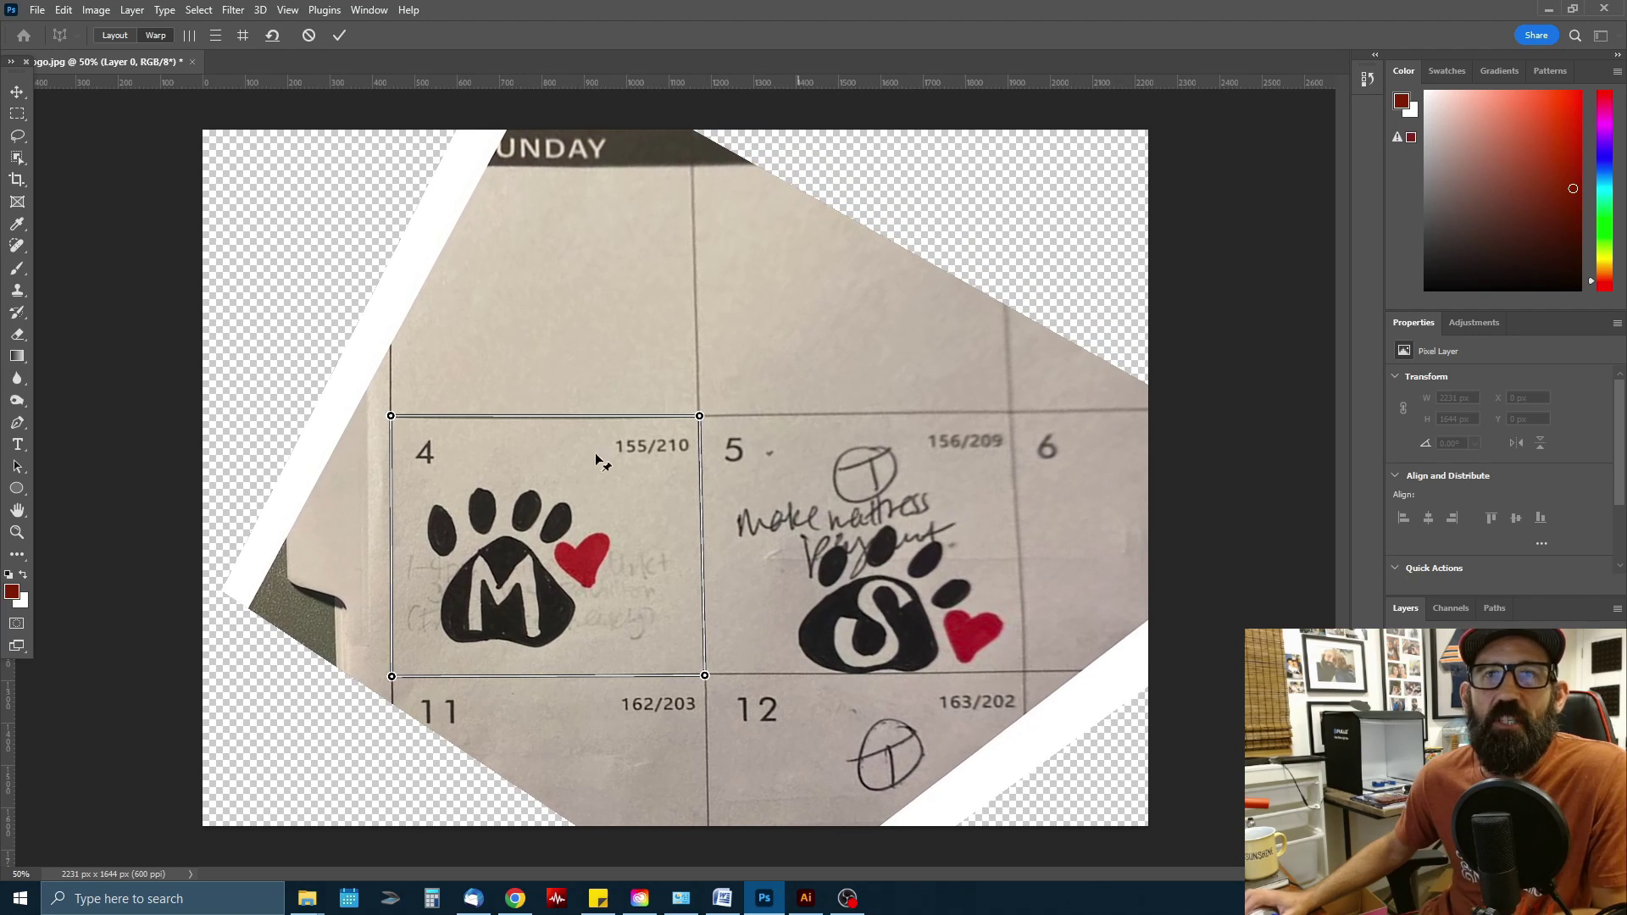
mouse_move(391, 417)
left_mouse_down()
mouse_move(400, 320)
mouse_move(393, 419)
left_mouse_up()
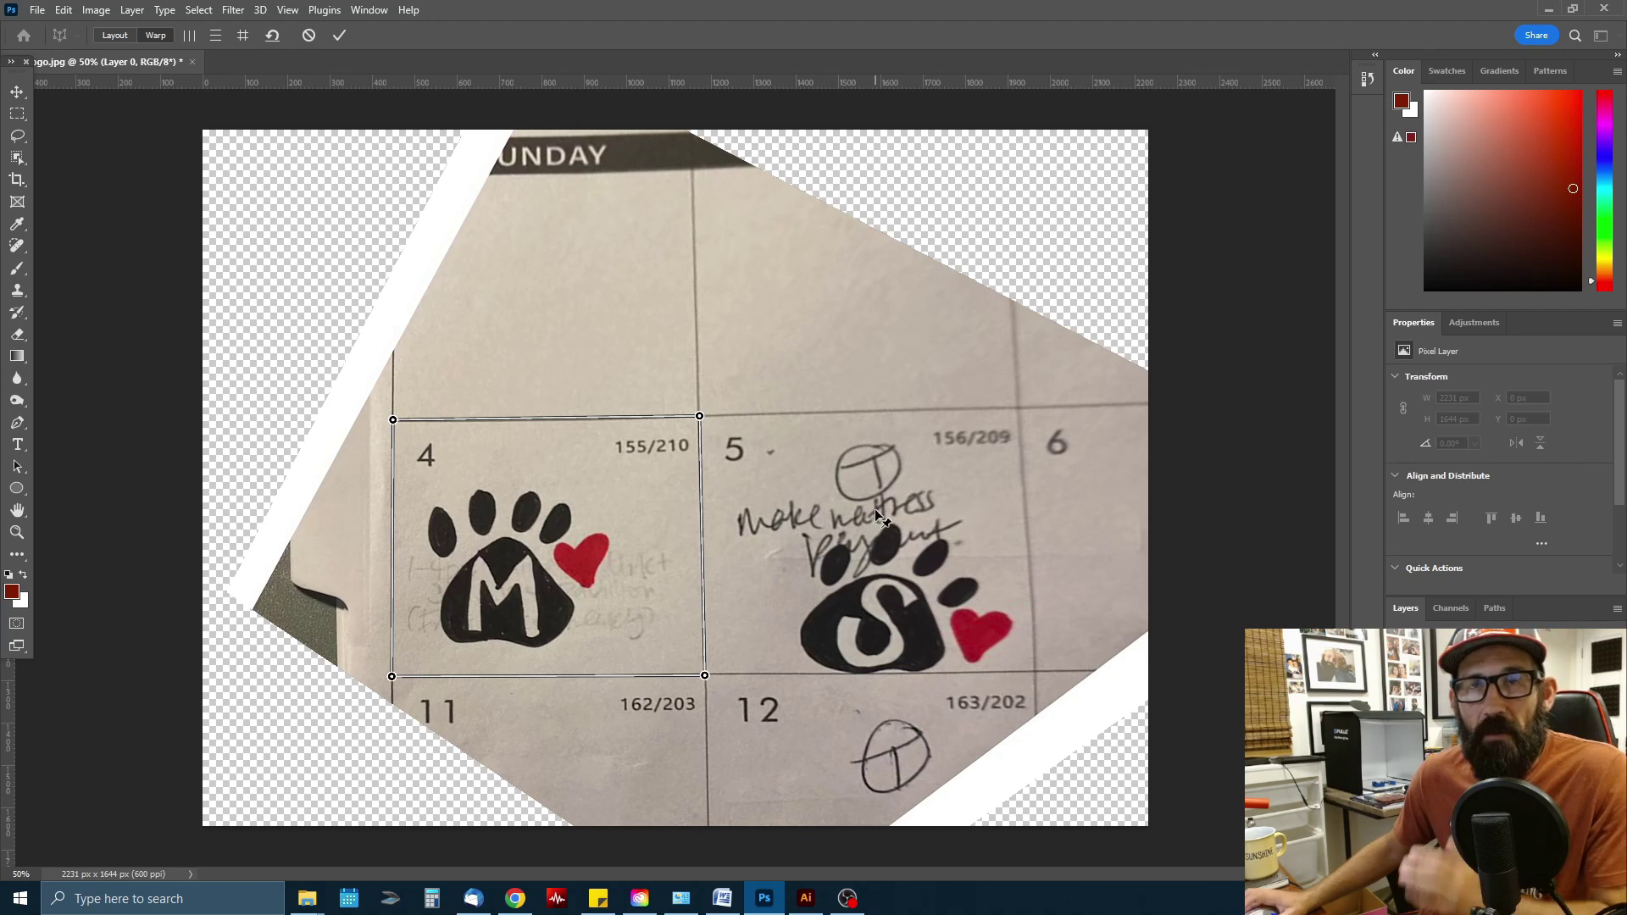
left_click(340, 36)
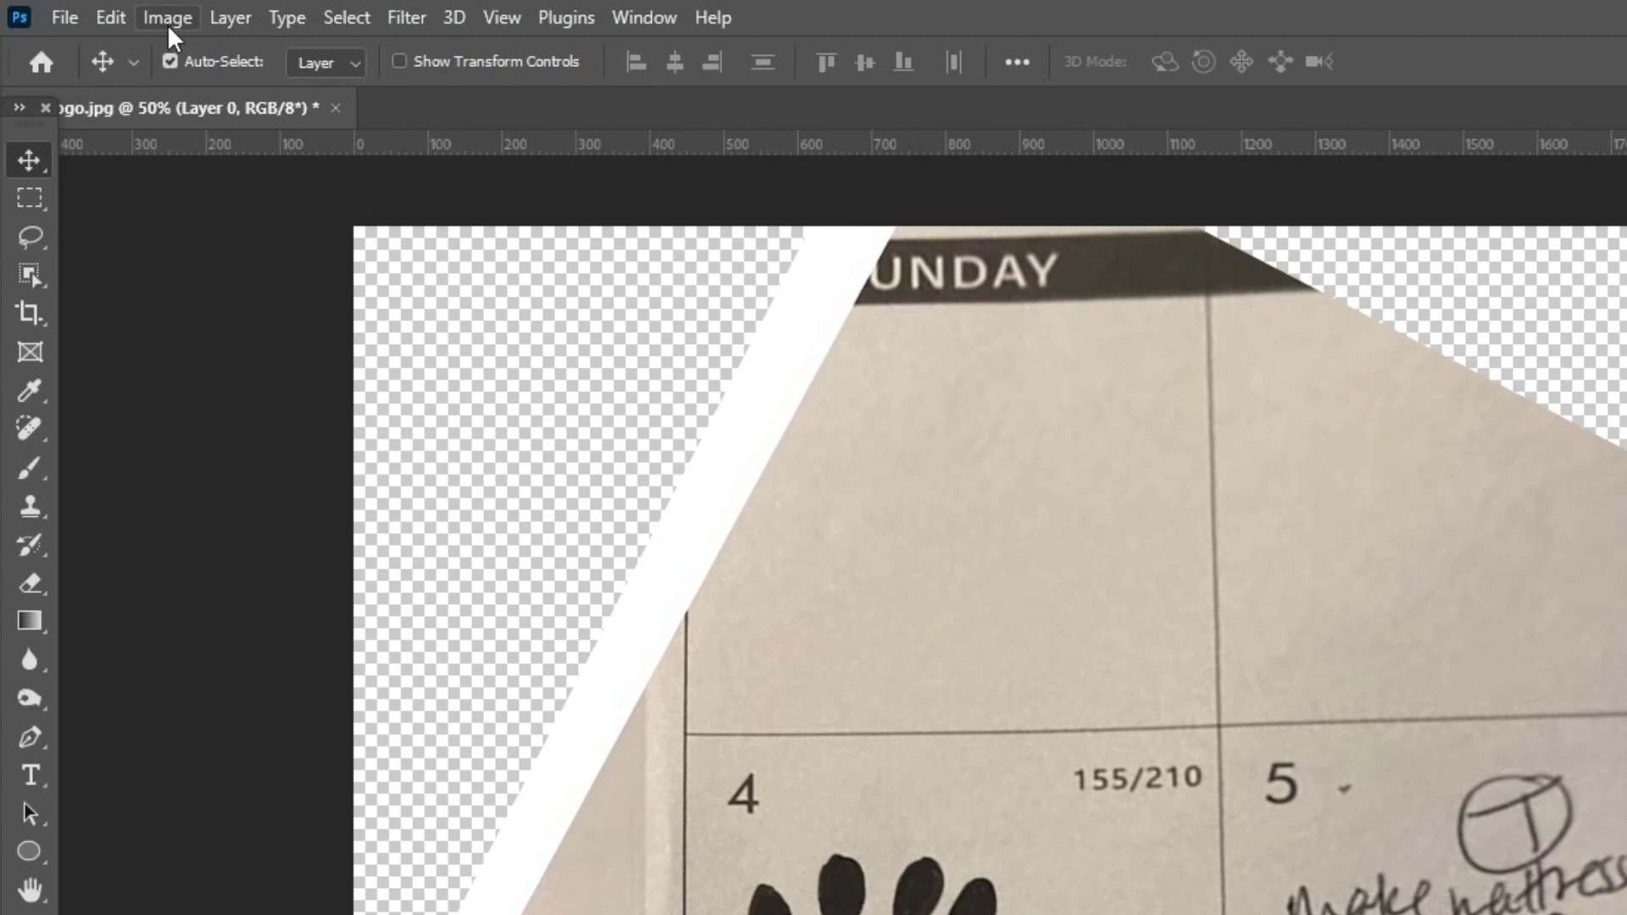
- Convert the straightened photo to pure black and white with a Threshold adjustment at level 117
left_click(168, 19)
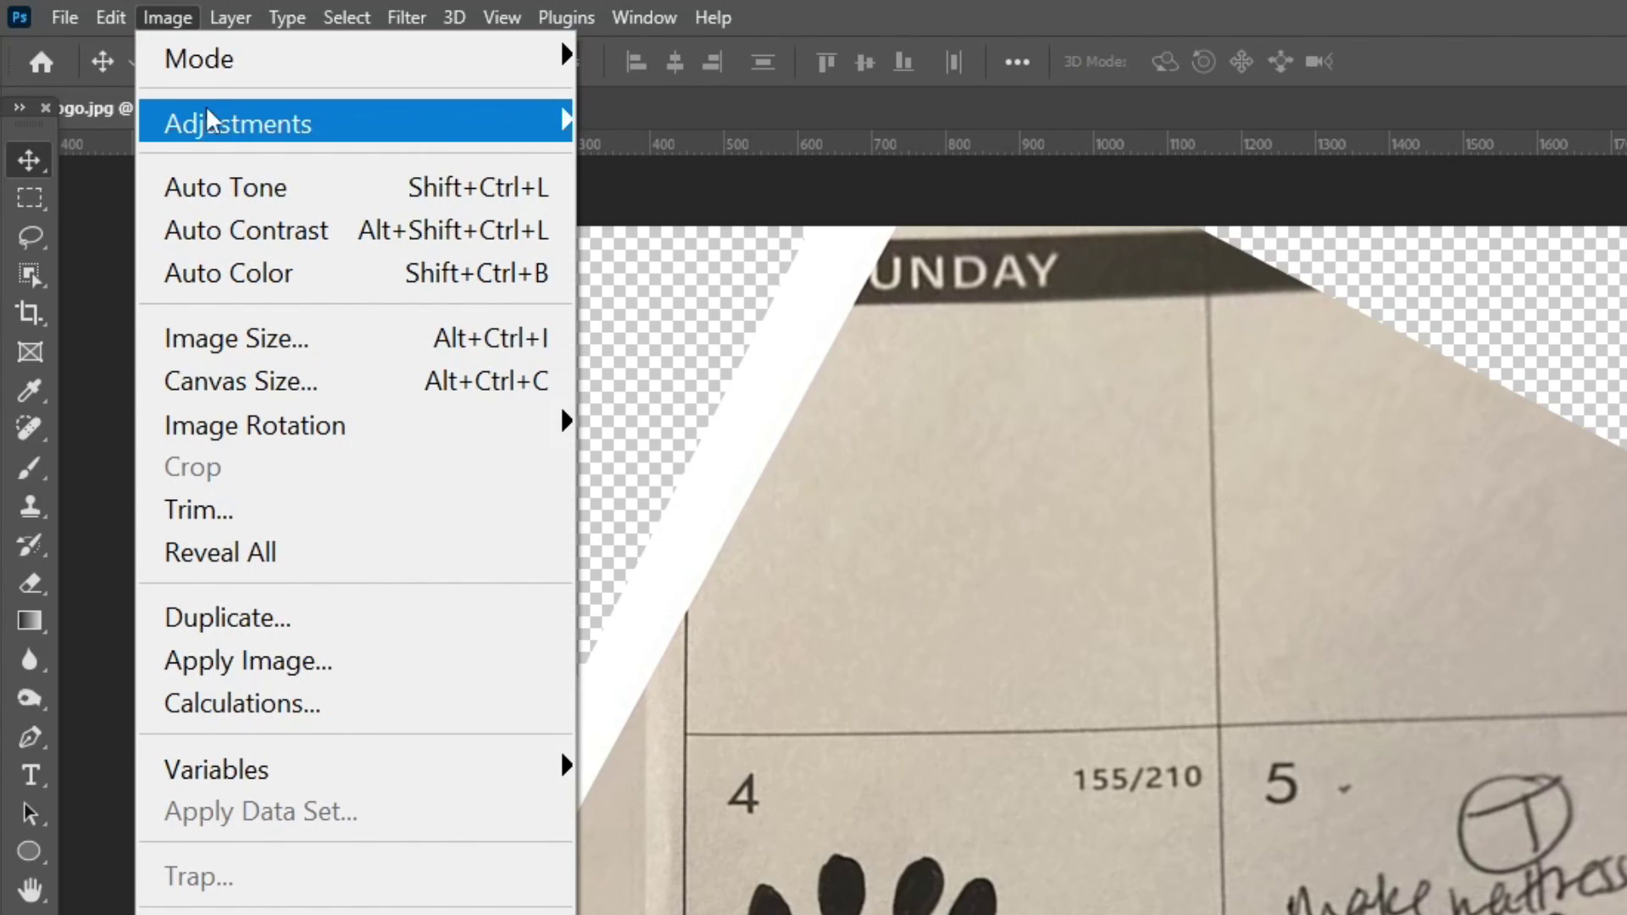
mouse_move(207, 120)
left_click(721, 727)
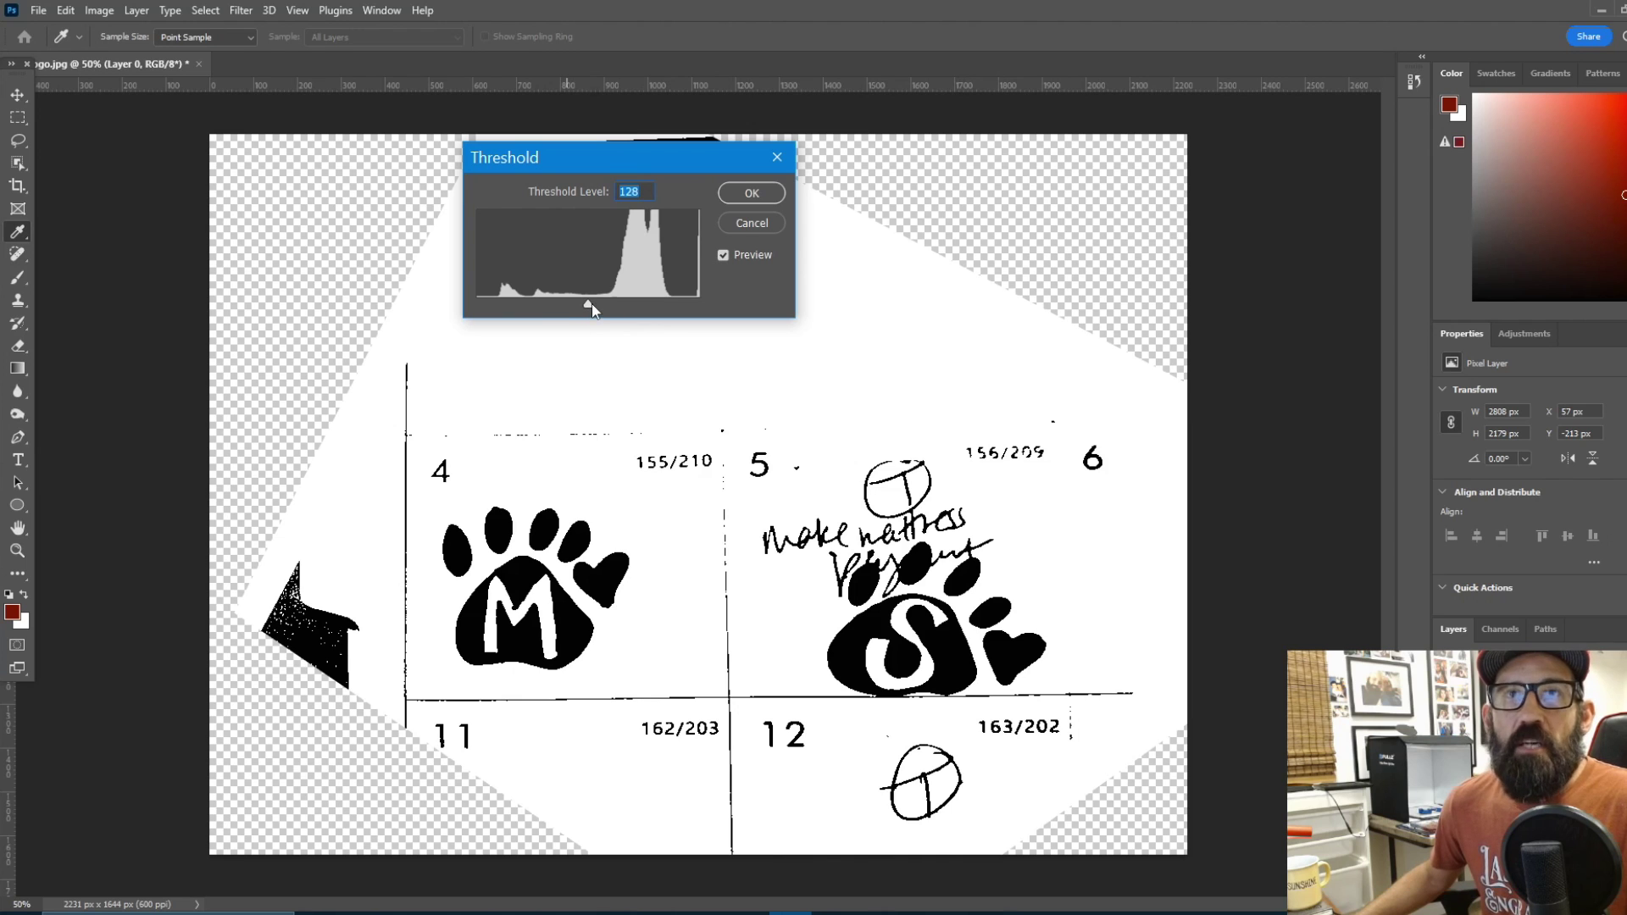
mouse_move(591, 303)
left_mouse_down()
mouse_move(563, 320)
mouse_move(581, 326)
left_mouse_up()
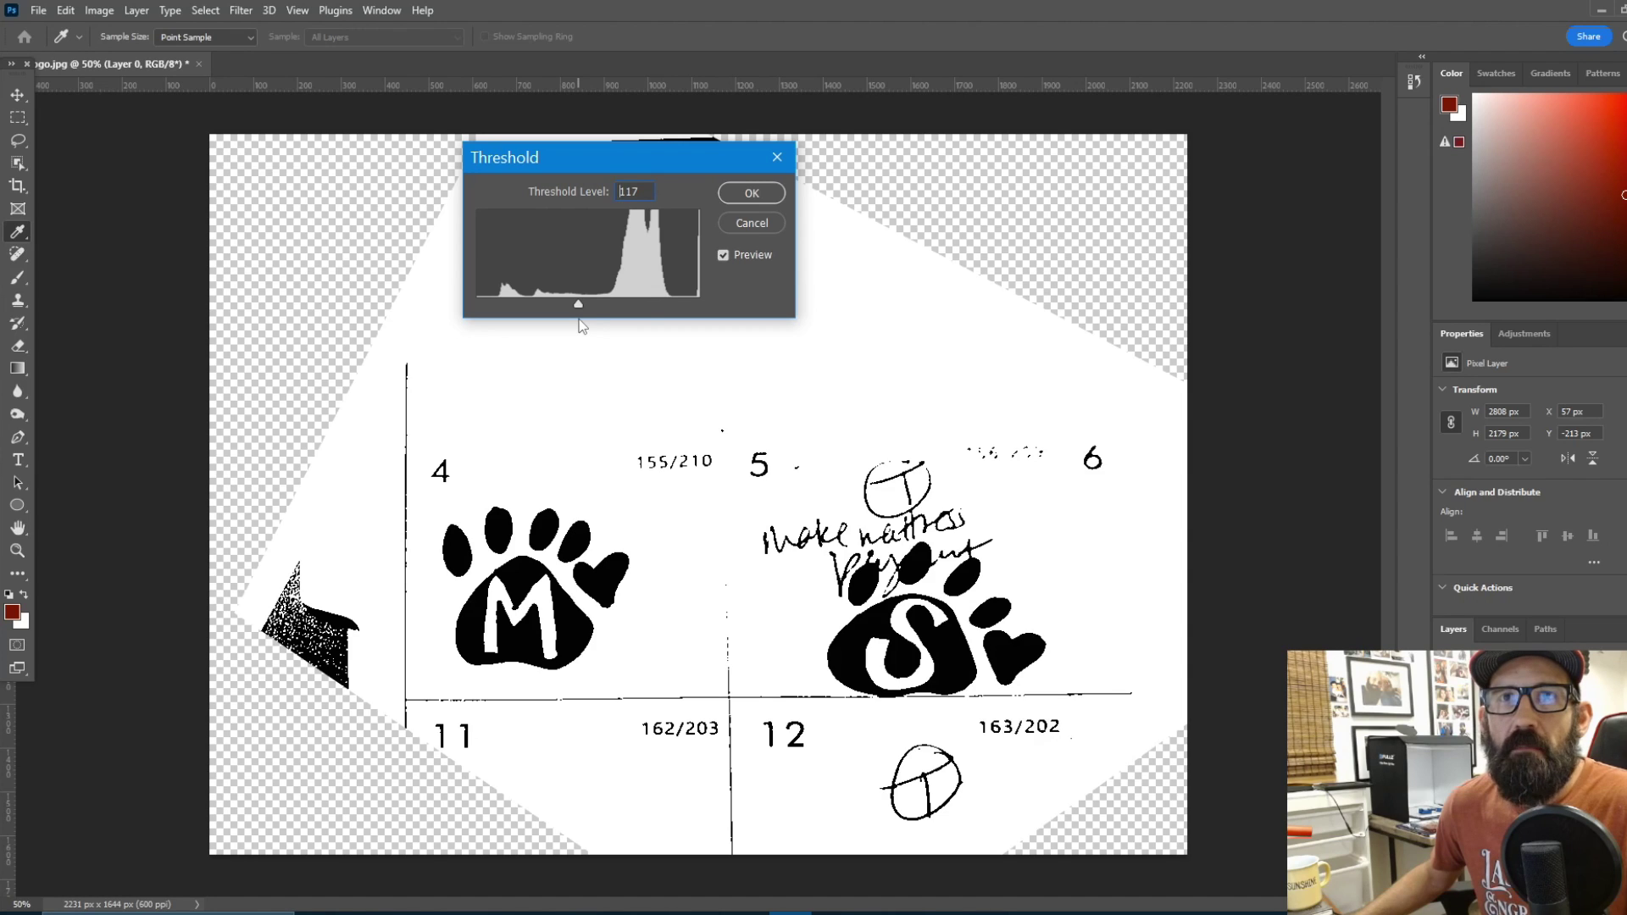
left_click_drag(582, 326, 557, 302)
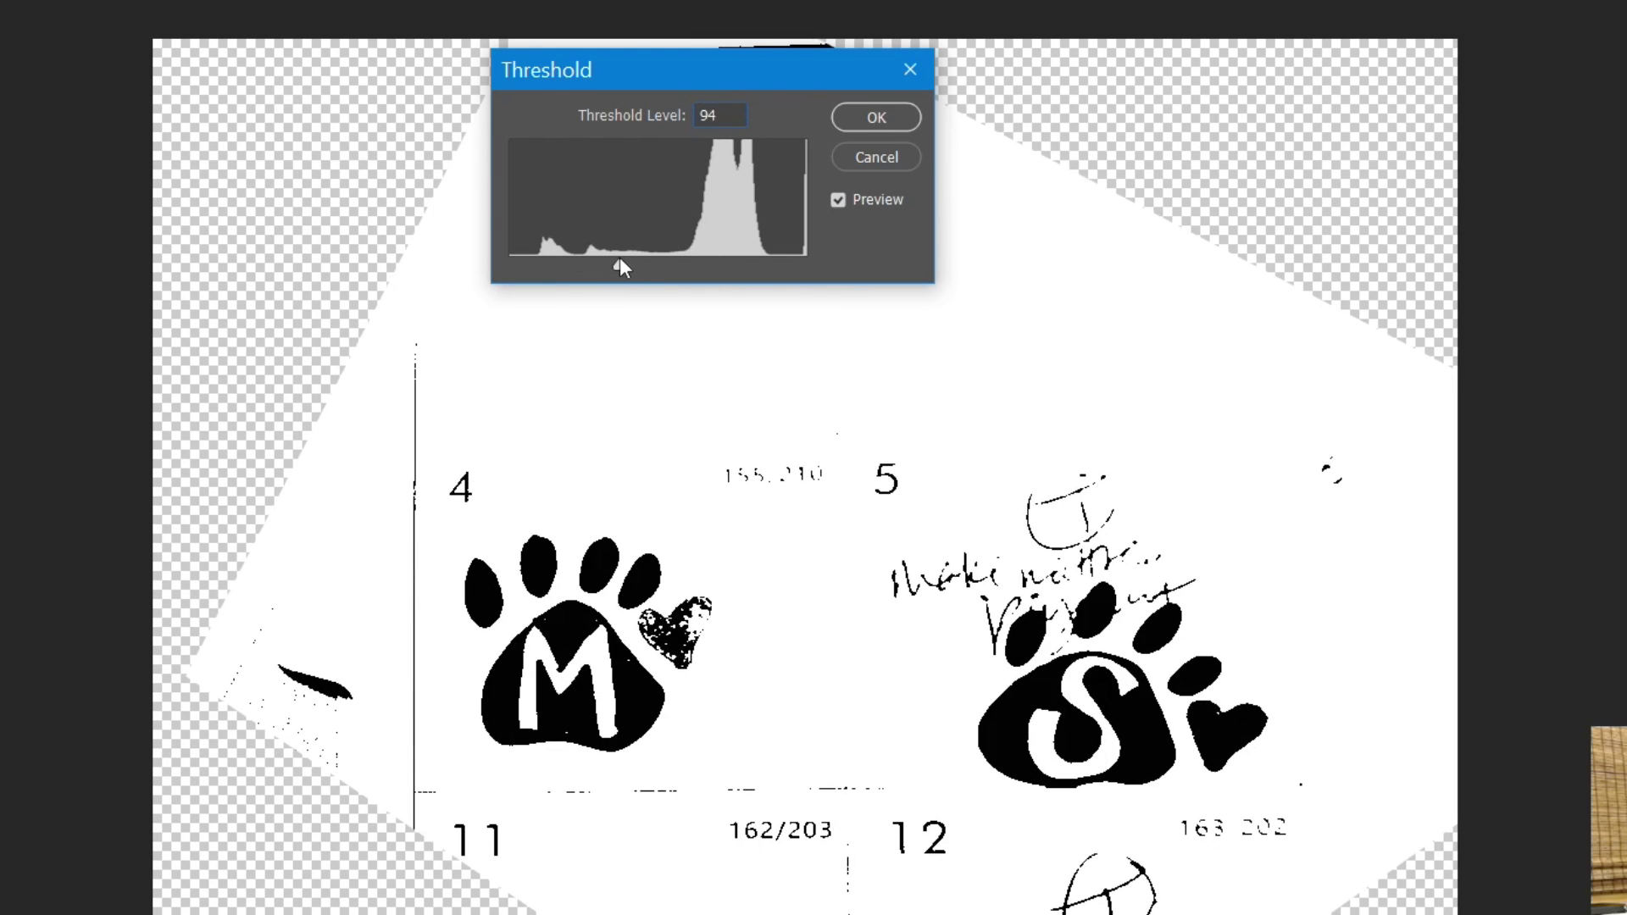
left_click_drag(620, 260, 646, 261)
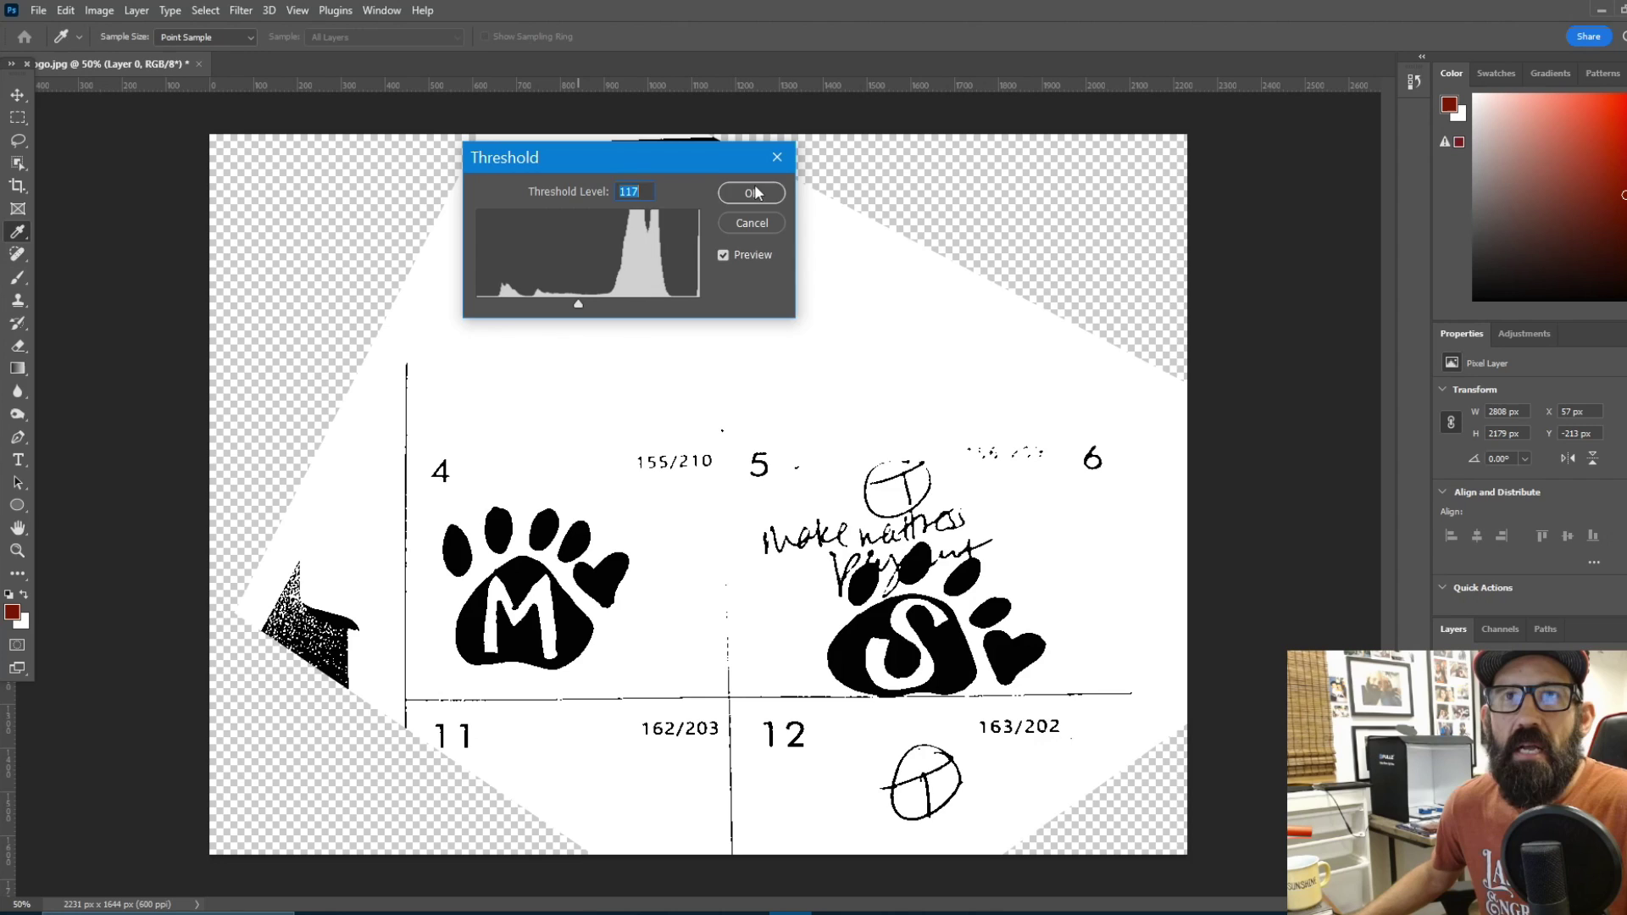
left_click(752, 193)
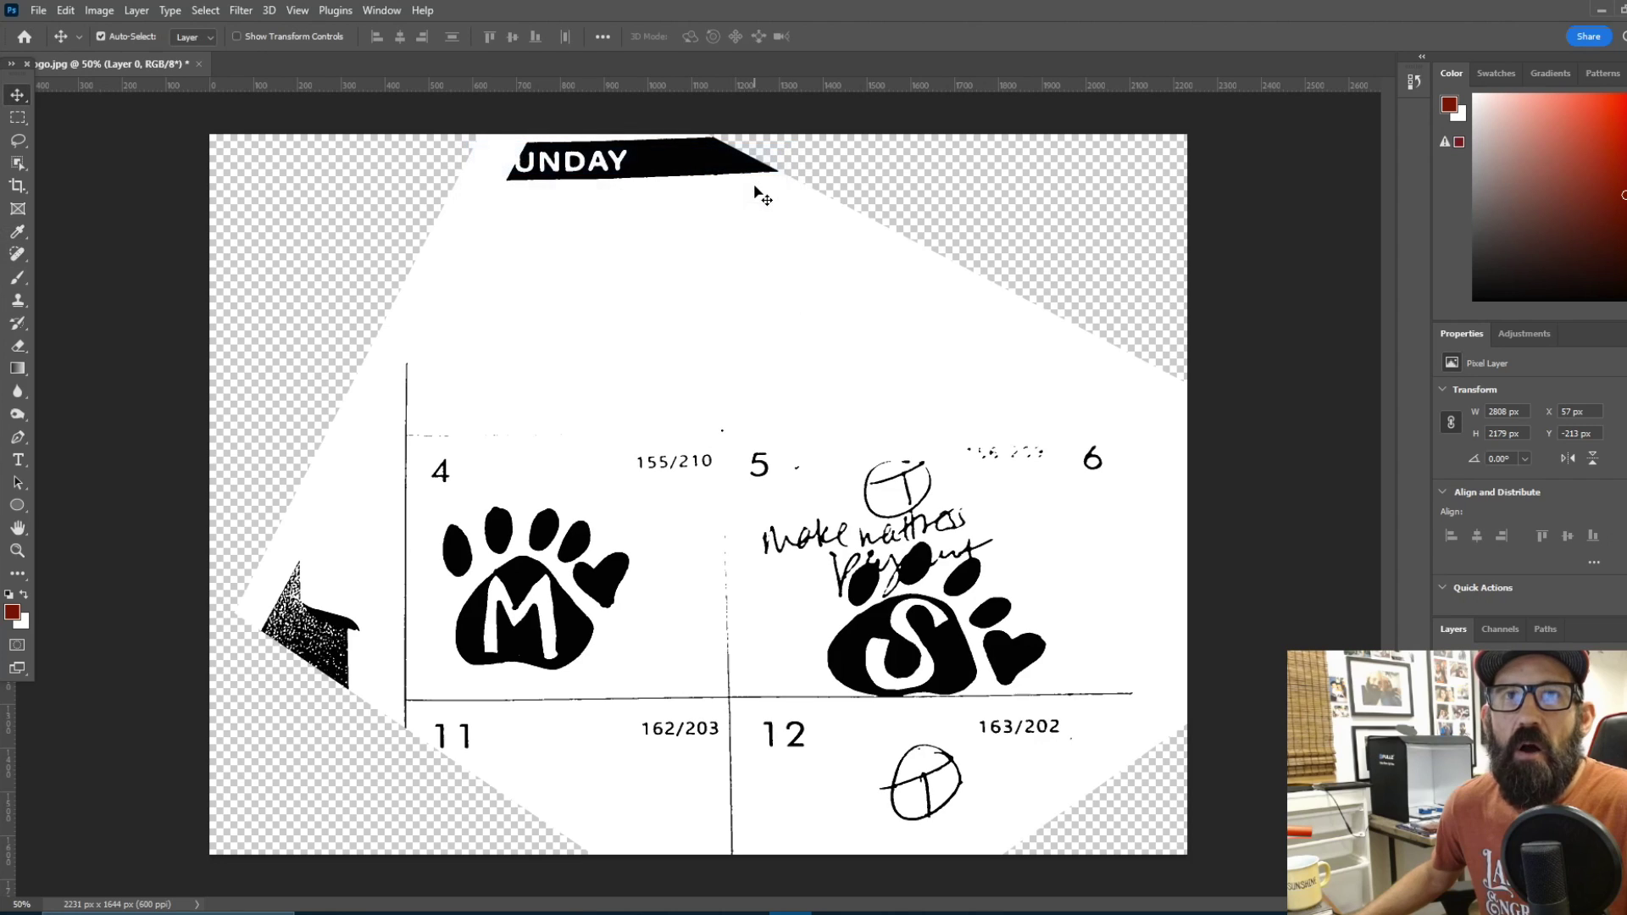
- Quick-export the black-and-white calendar image as a PNG
left_click(38, 10)
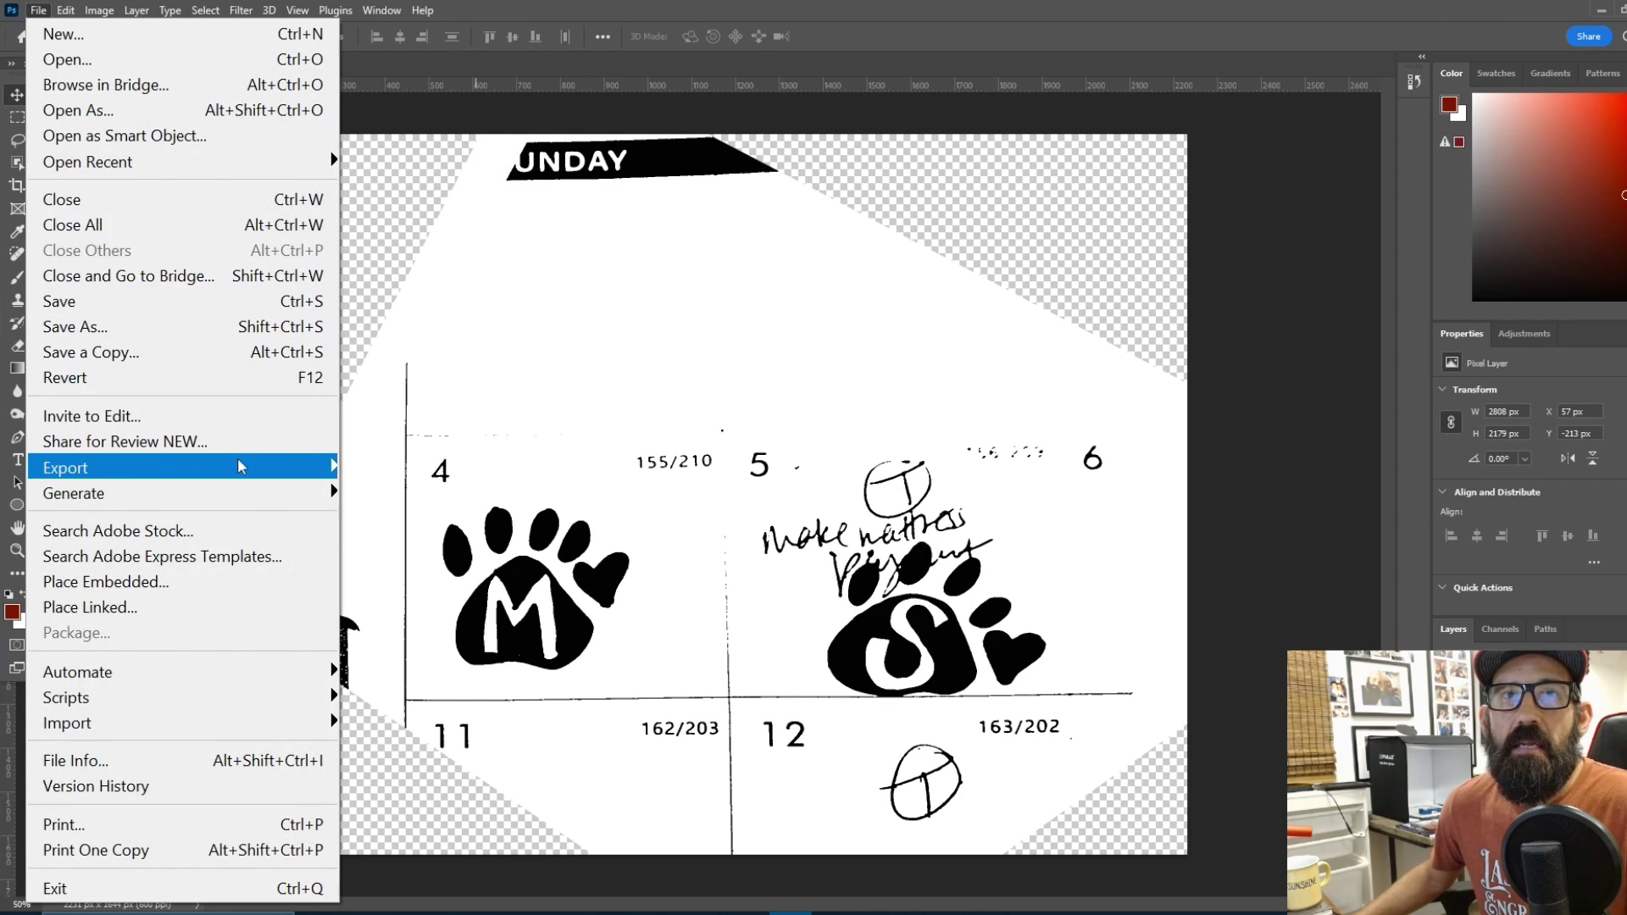
mouse_move(239, 463)
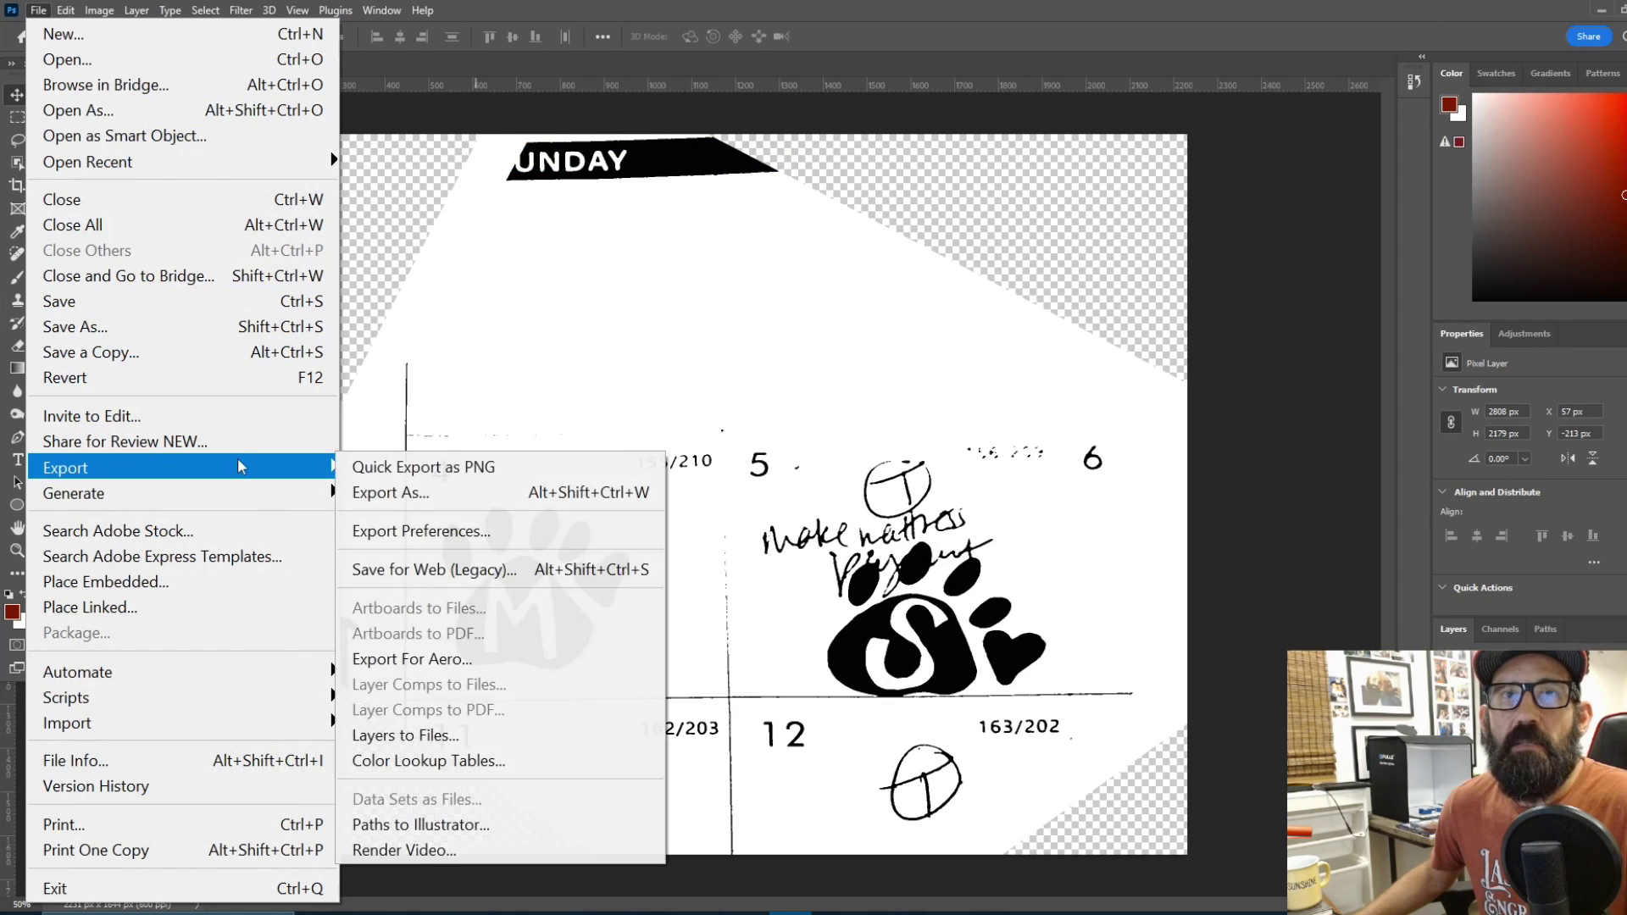
left_click(374, 469)
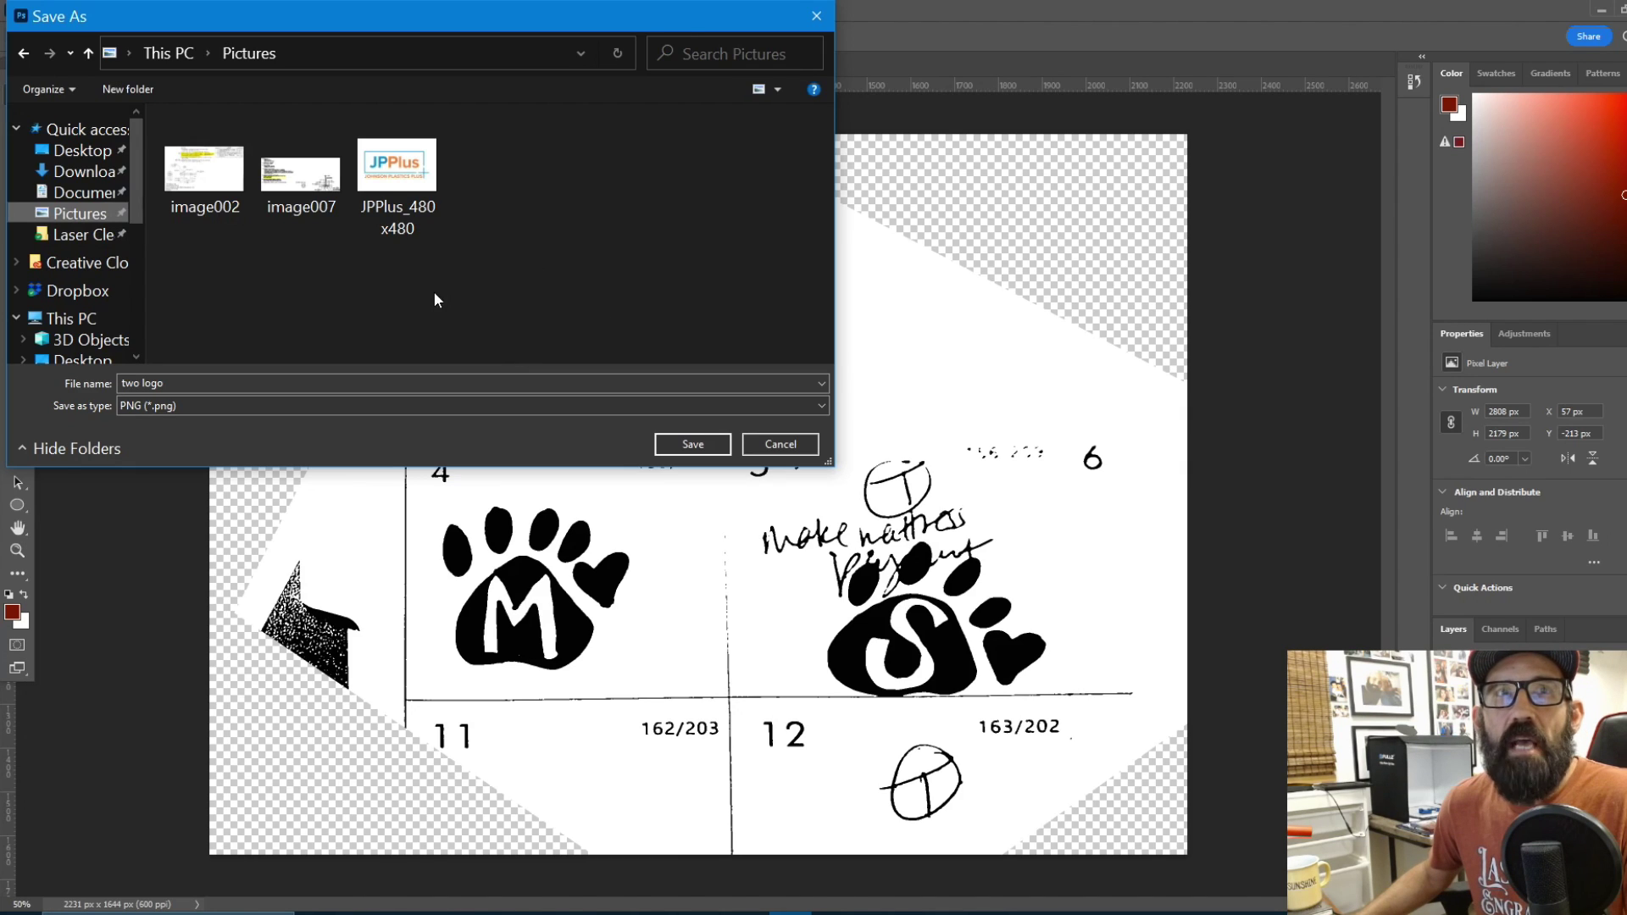
left_click(693, 444)
- Switch to Illustrator and place kitty paws.png on the blank artboard at about 9.71 by 7.15 in
mouse_move(790, 910)
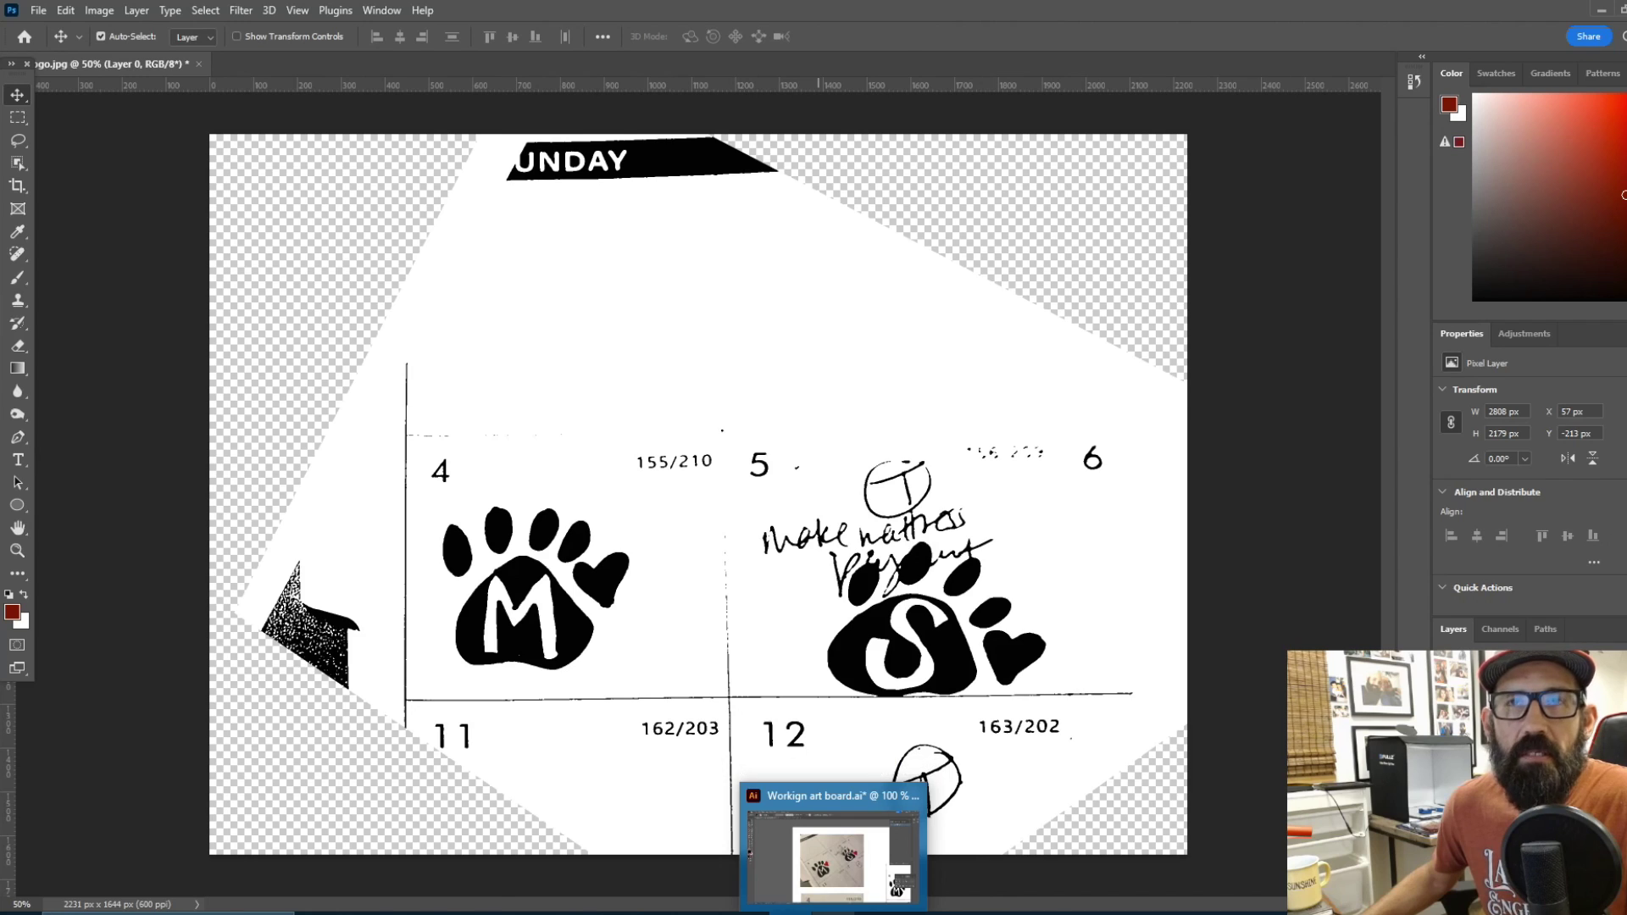
left_click(833, 856)
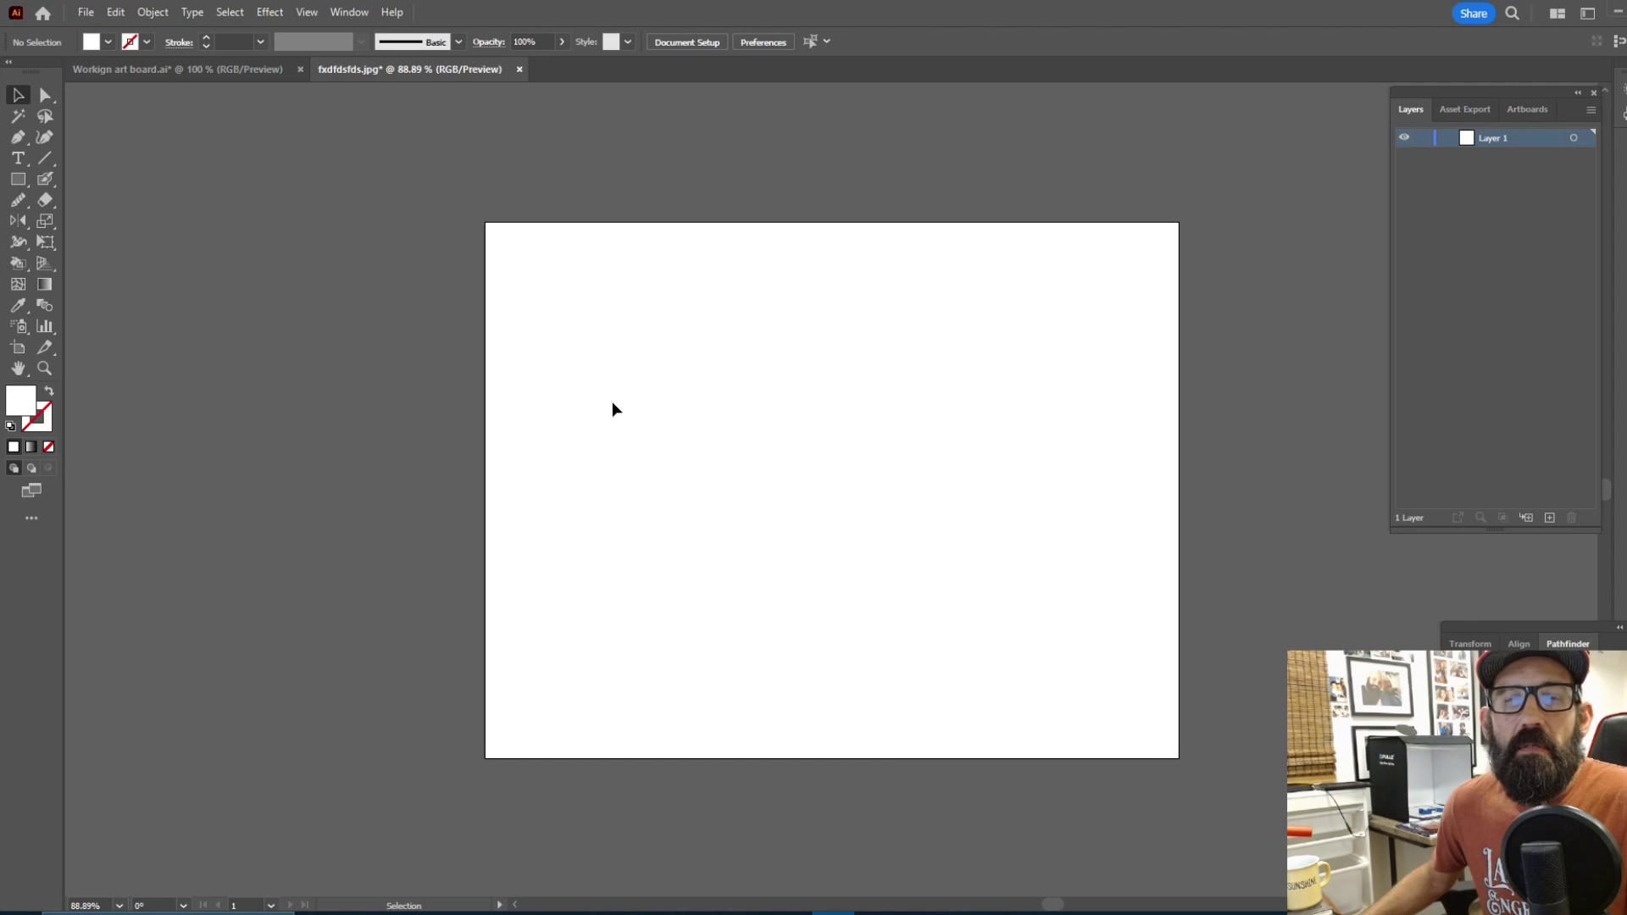
left_click(85, 12)
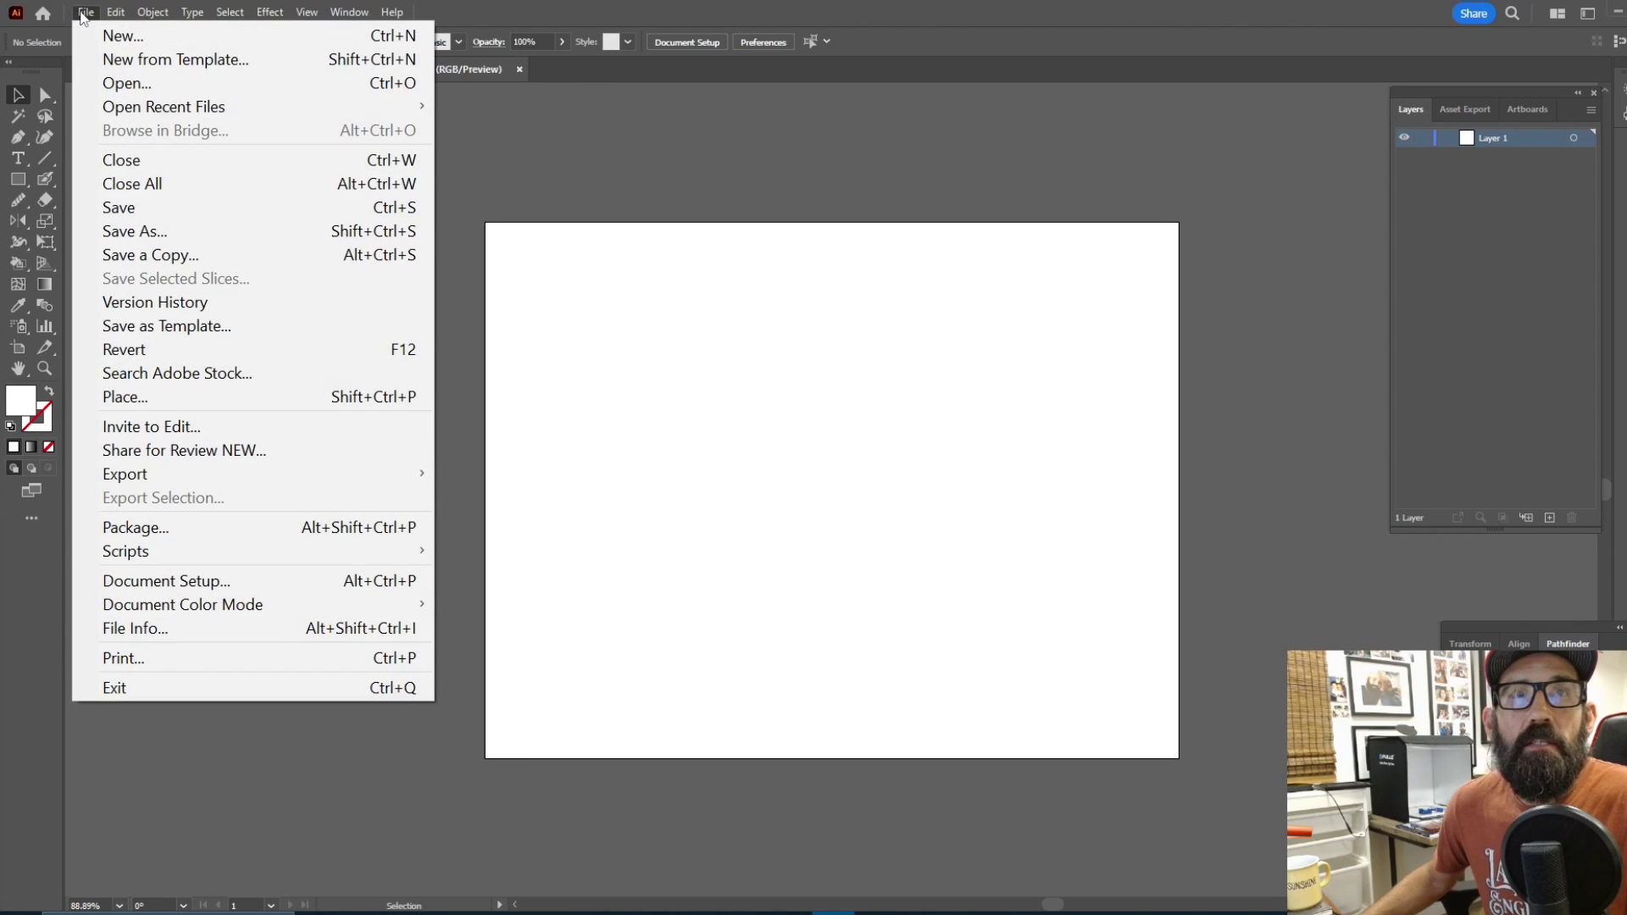
left_click(125, 397)
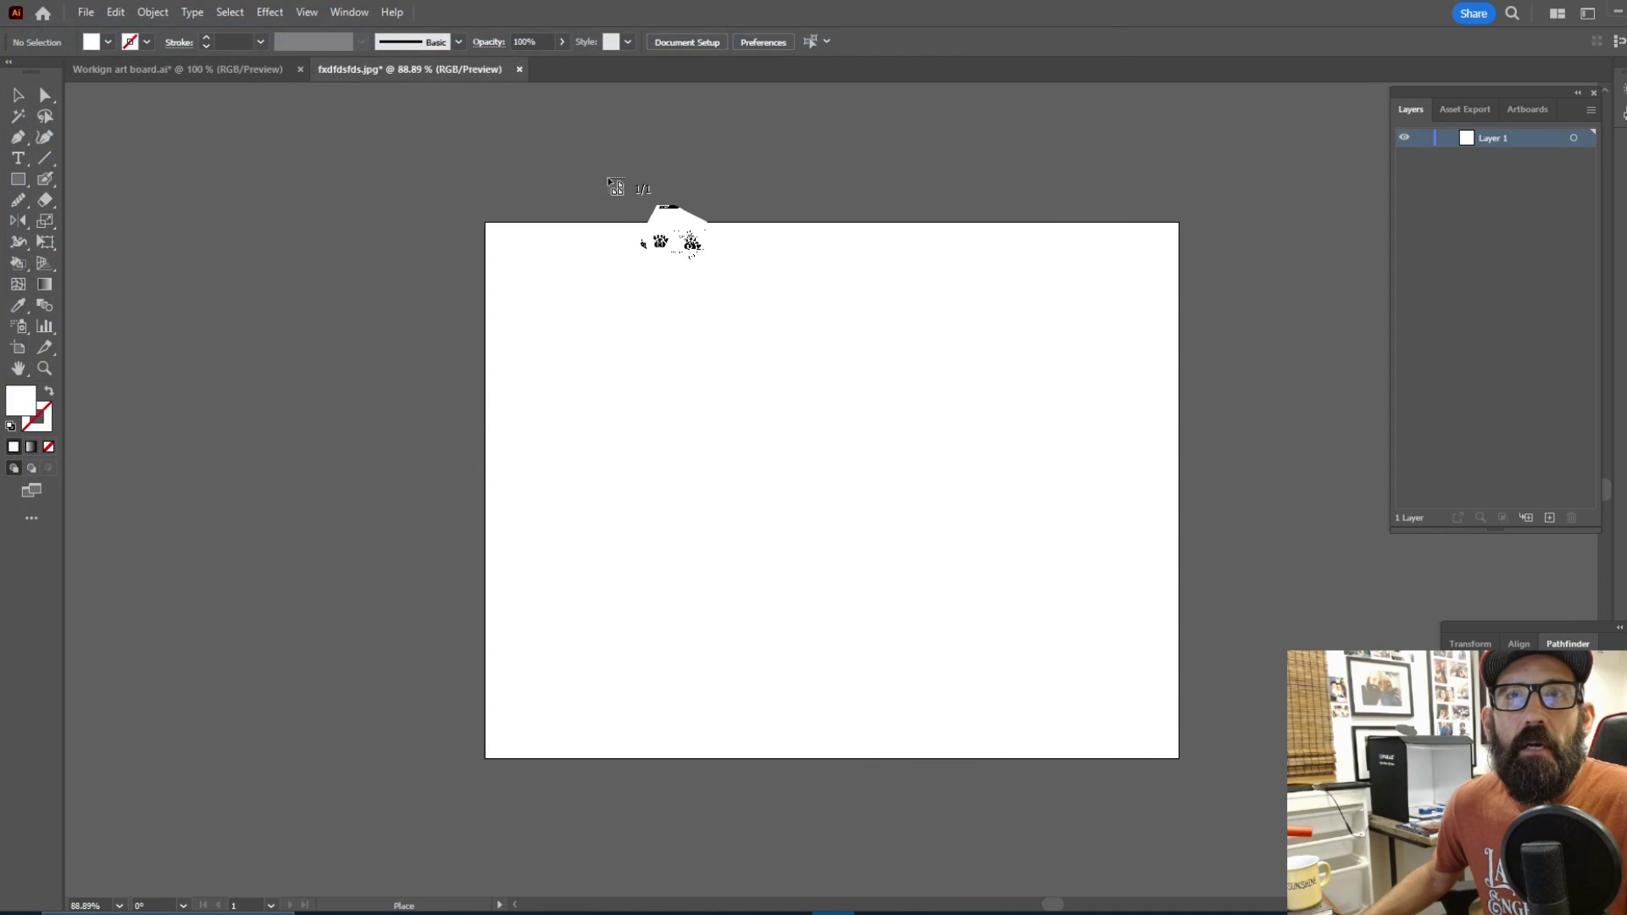
left_click_drag(557, 264, 1135, 755)
left_click_drag(557, 265, 522, 238)
left_click(741, 160)
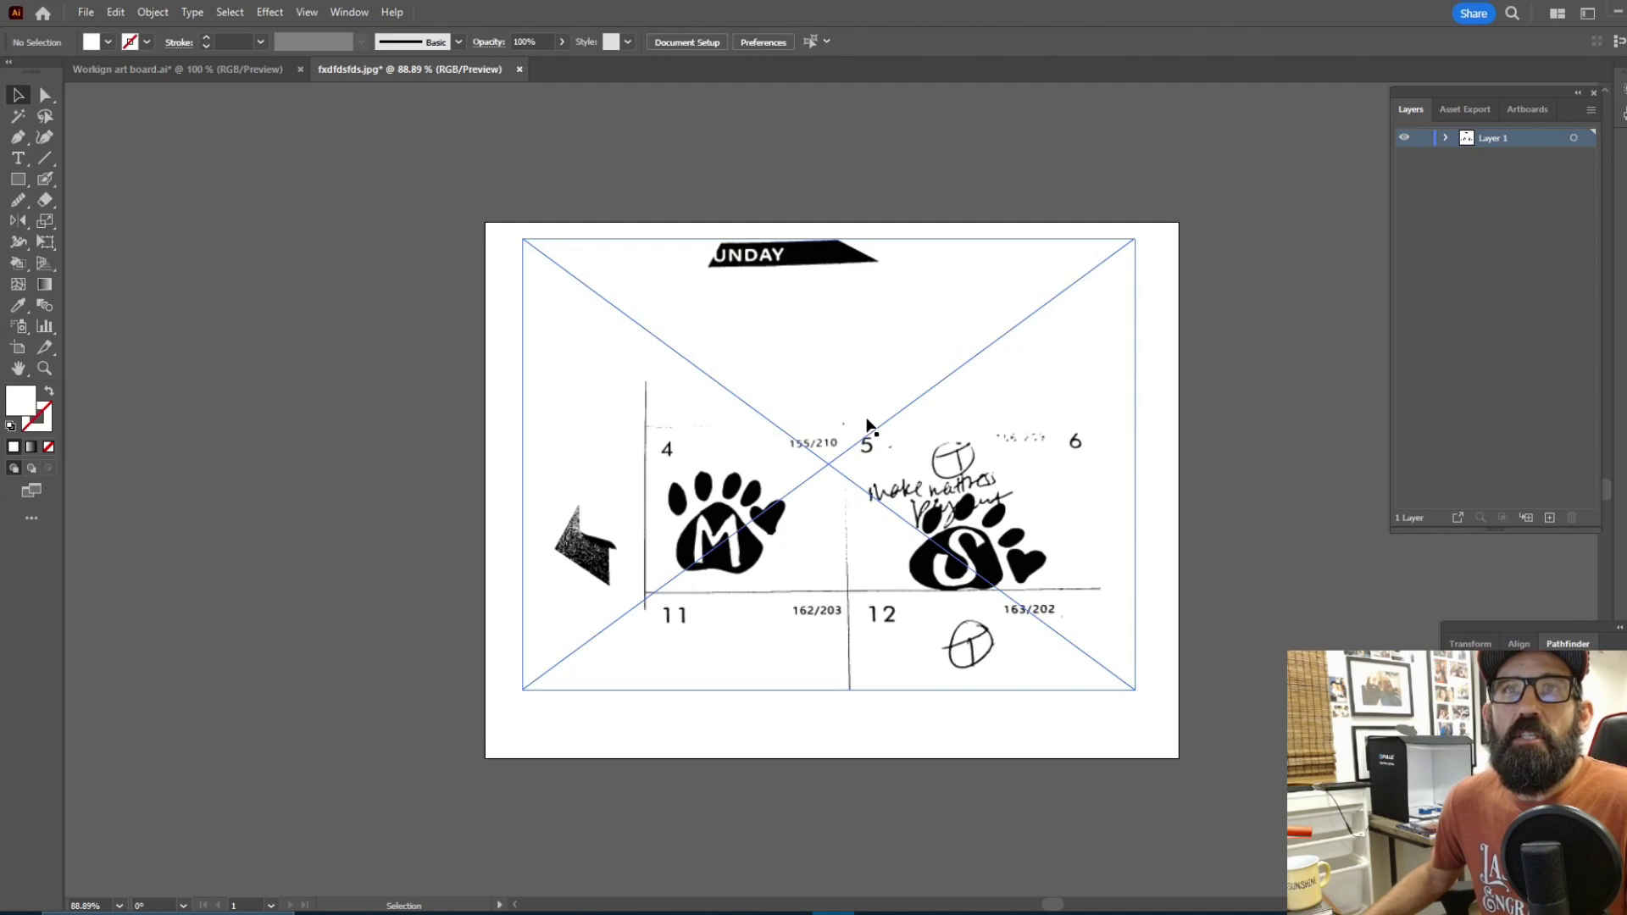
- Image Trace the placed calendar image with the Default preset and expand the tracing into paths
left_click(862, 421)
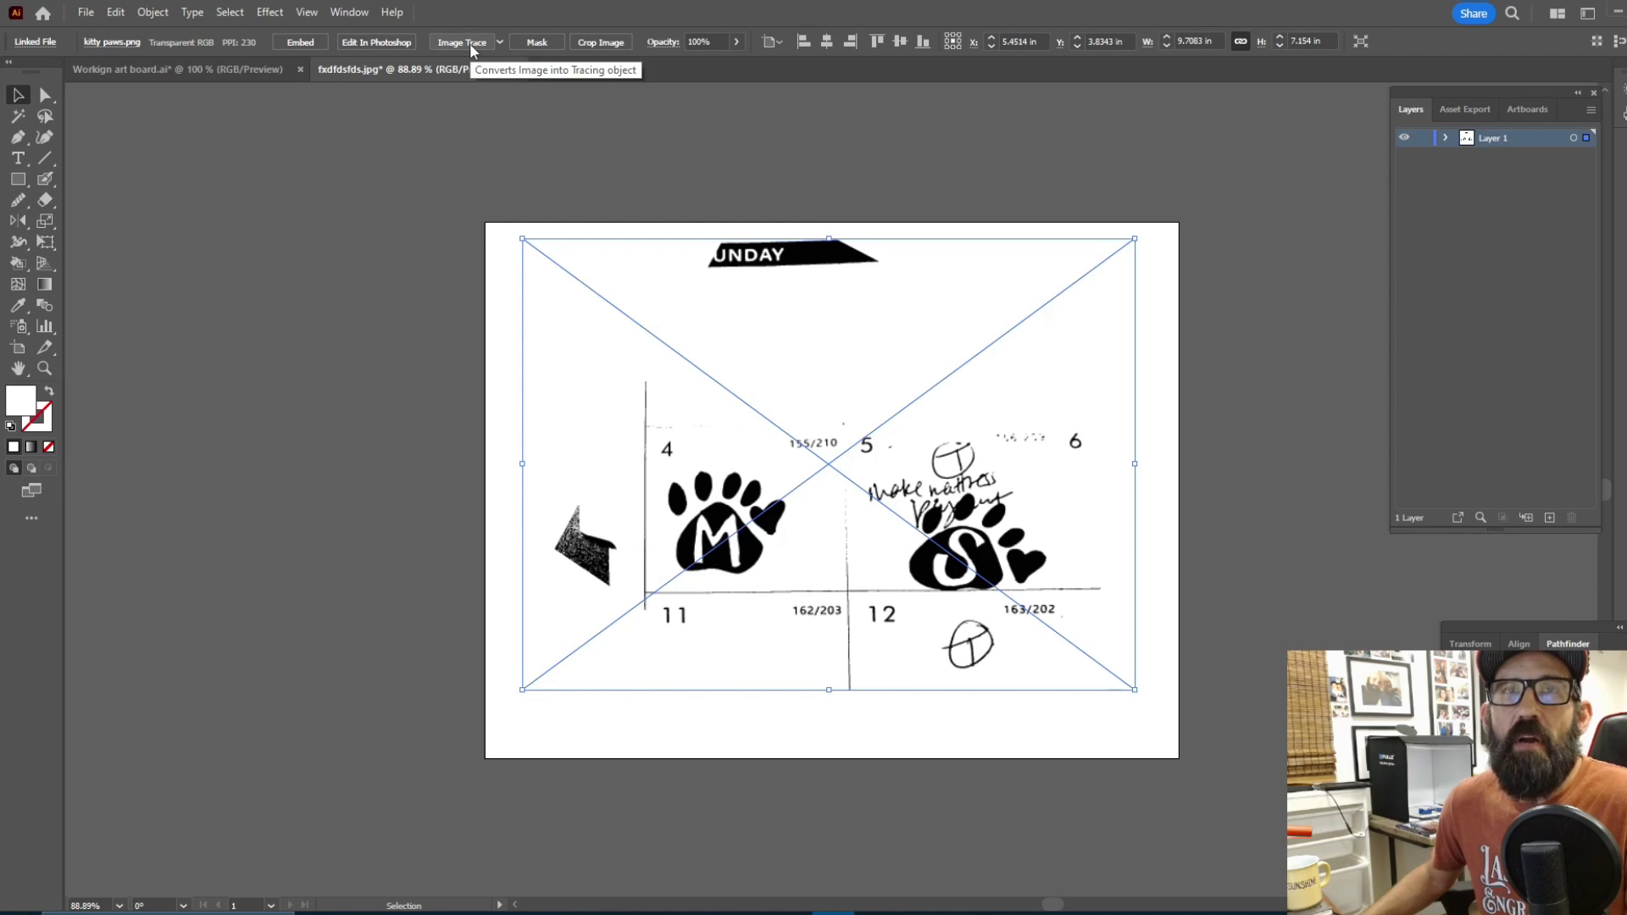
left_click(471, 46)
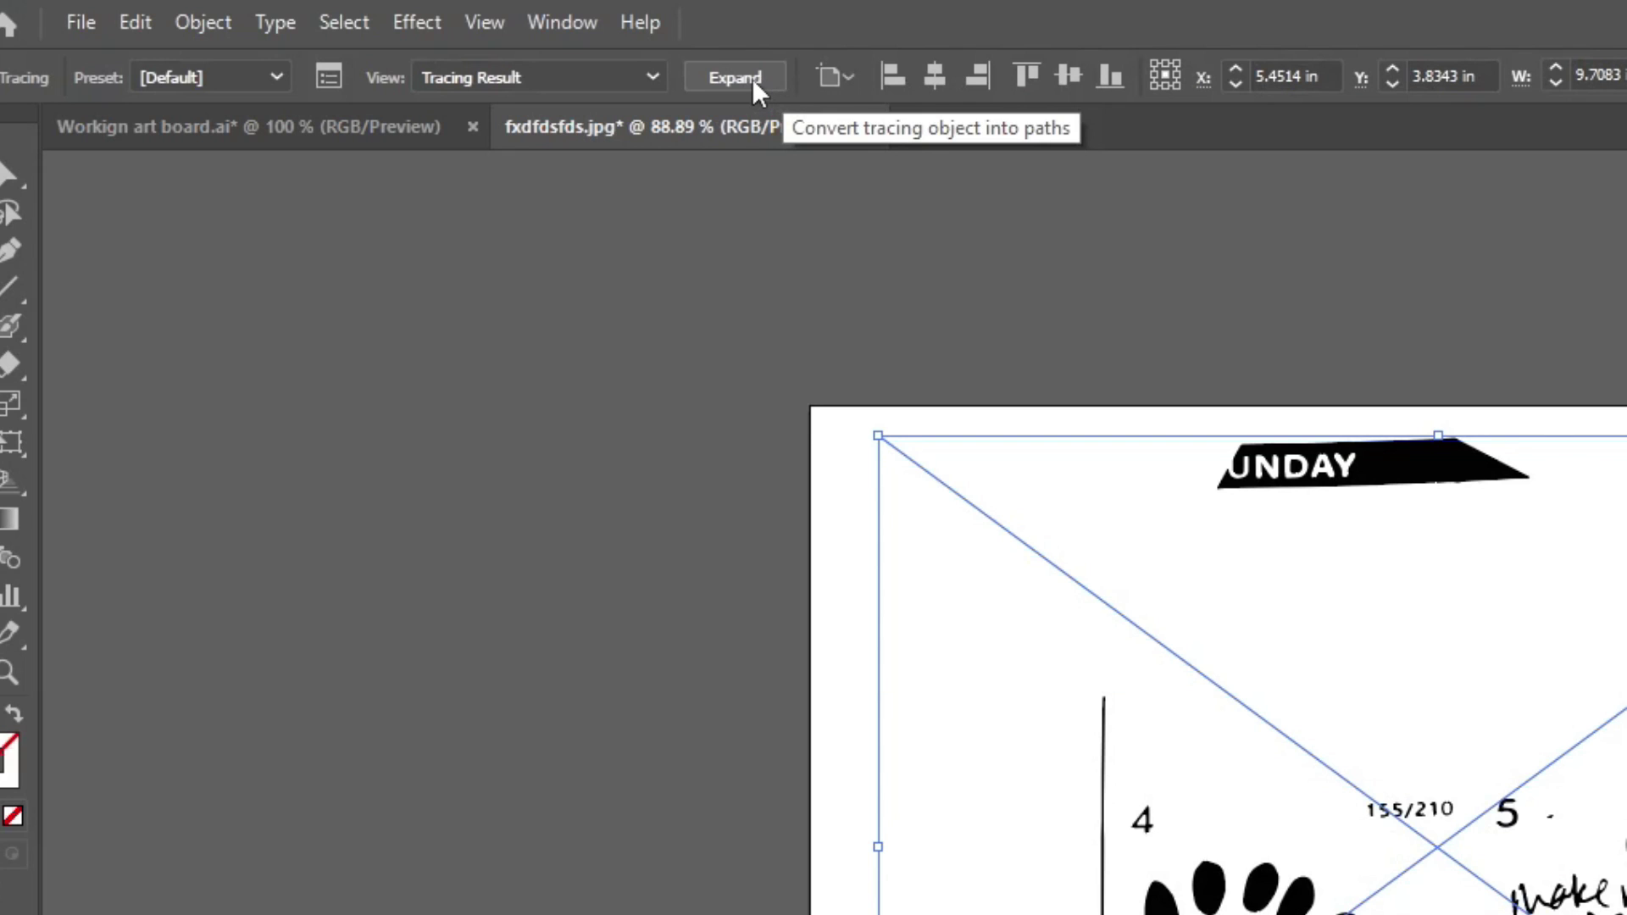
left_click(751, 78)
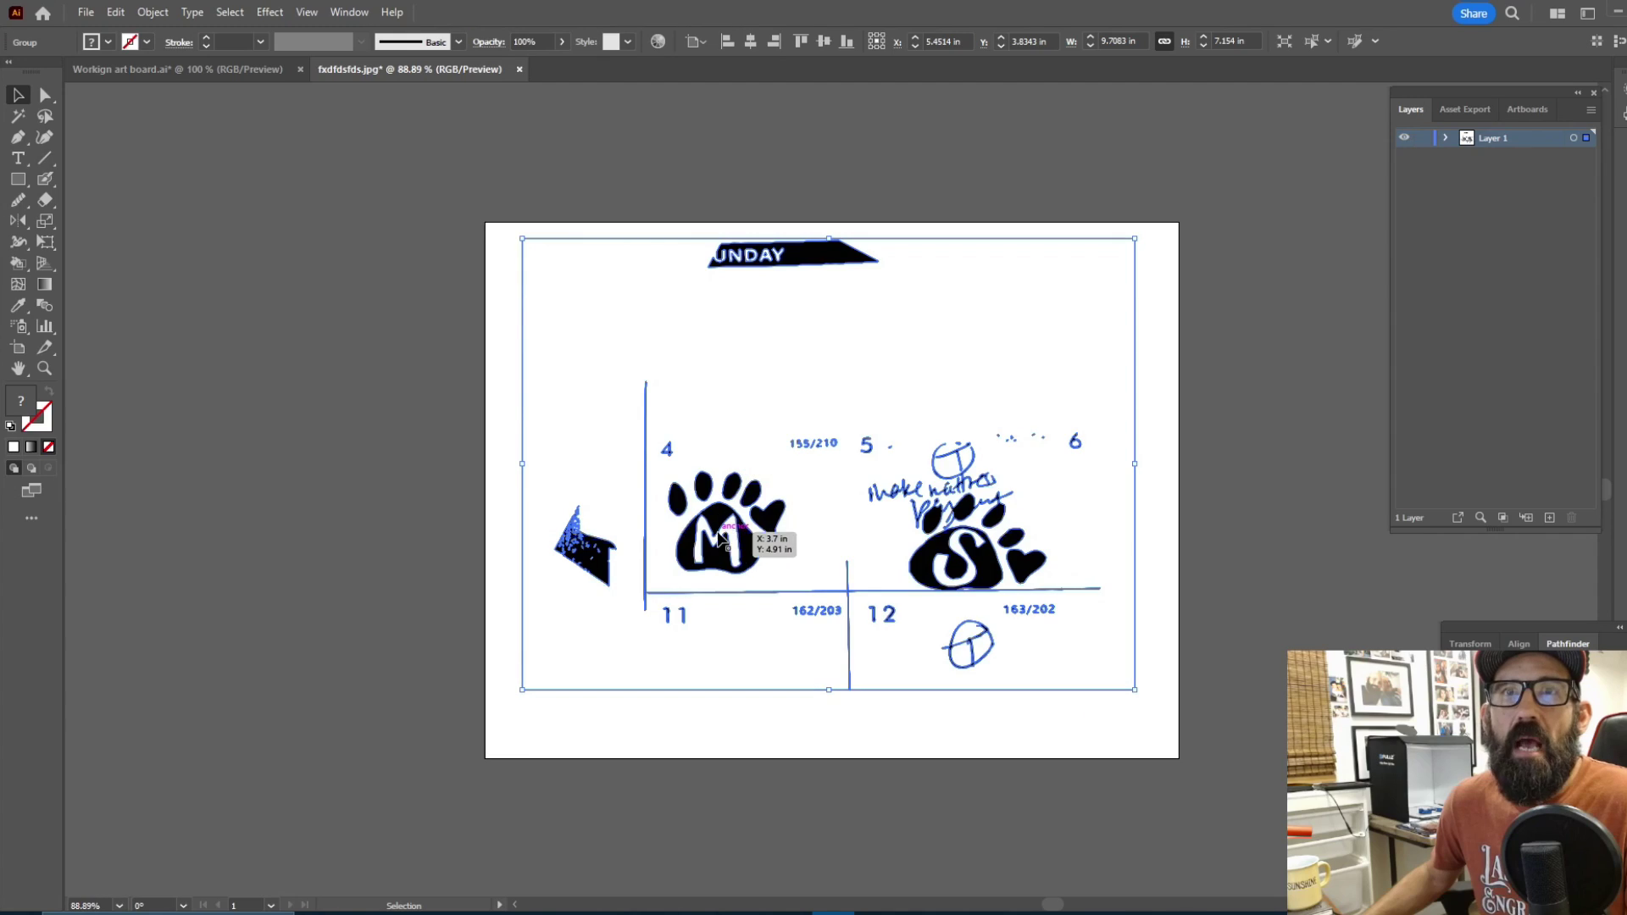
- Move the traced artwork off the artboard into the empty area beside it and ungroup it
mouse_move(712, 541)
left_mouse_down()
mouse_move(368, 500)
mouse_move(382, 513)
left_mouse_up()
left_click_drag(925, 505, 632, 504)
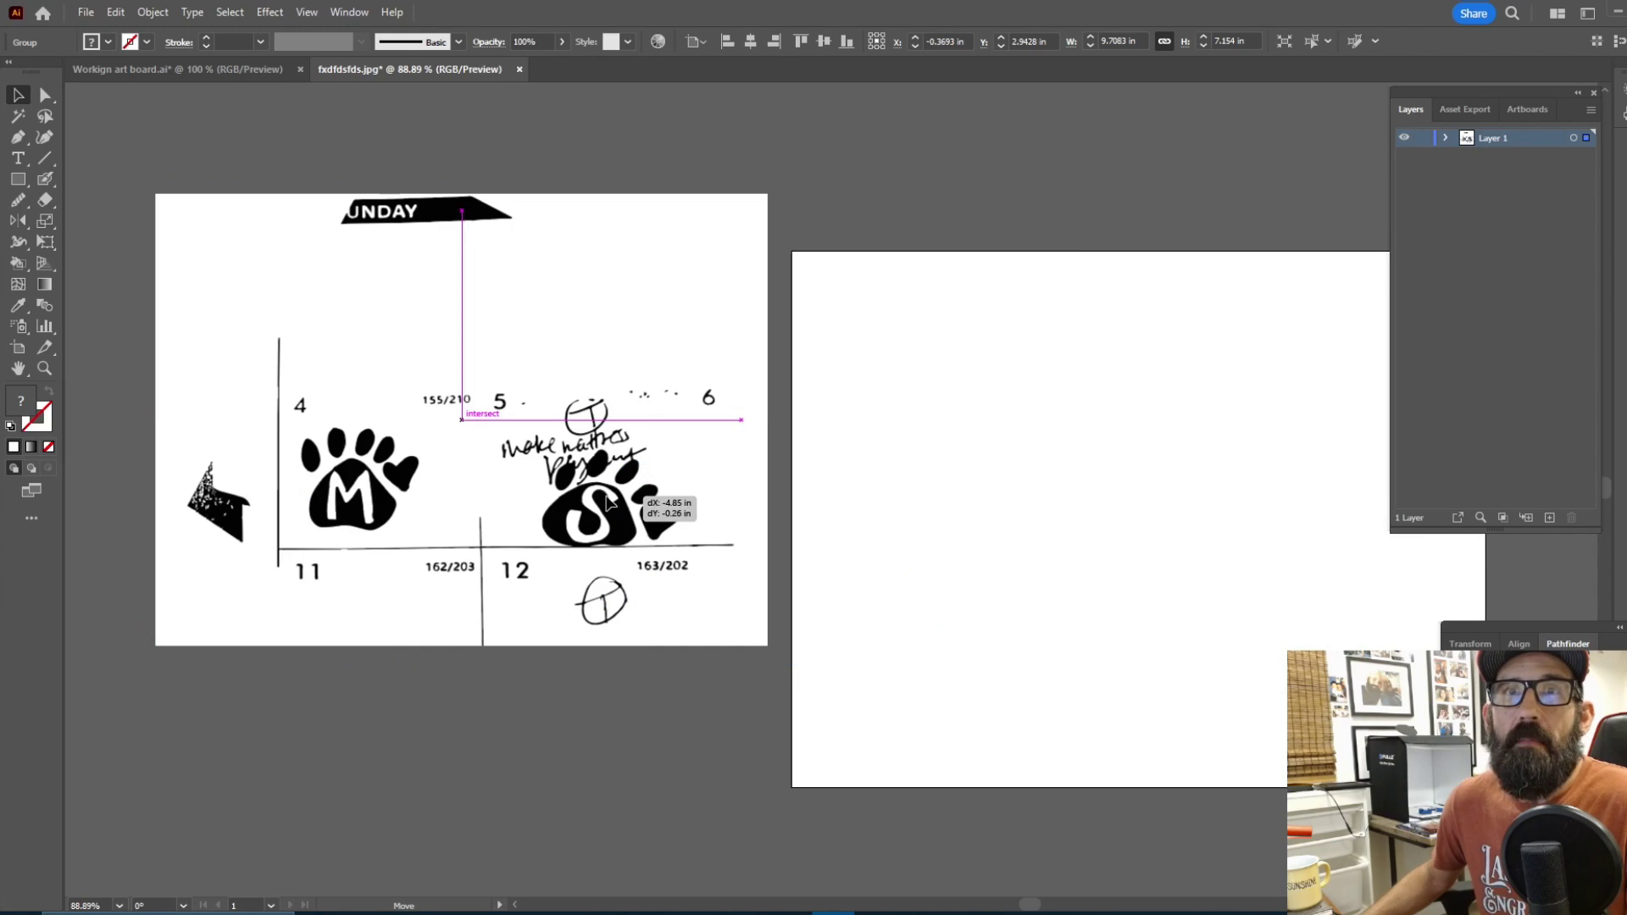
left_click_drag(889, 538, 1035, 573)
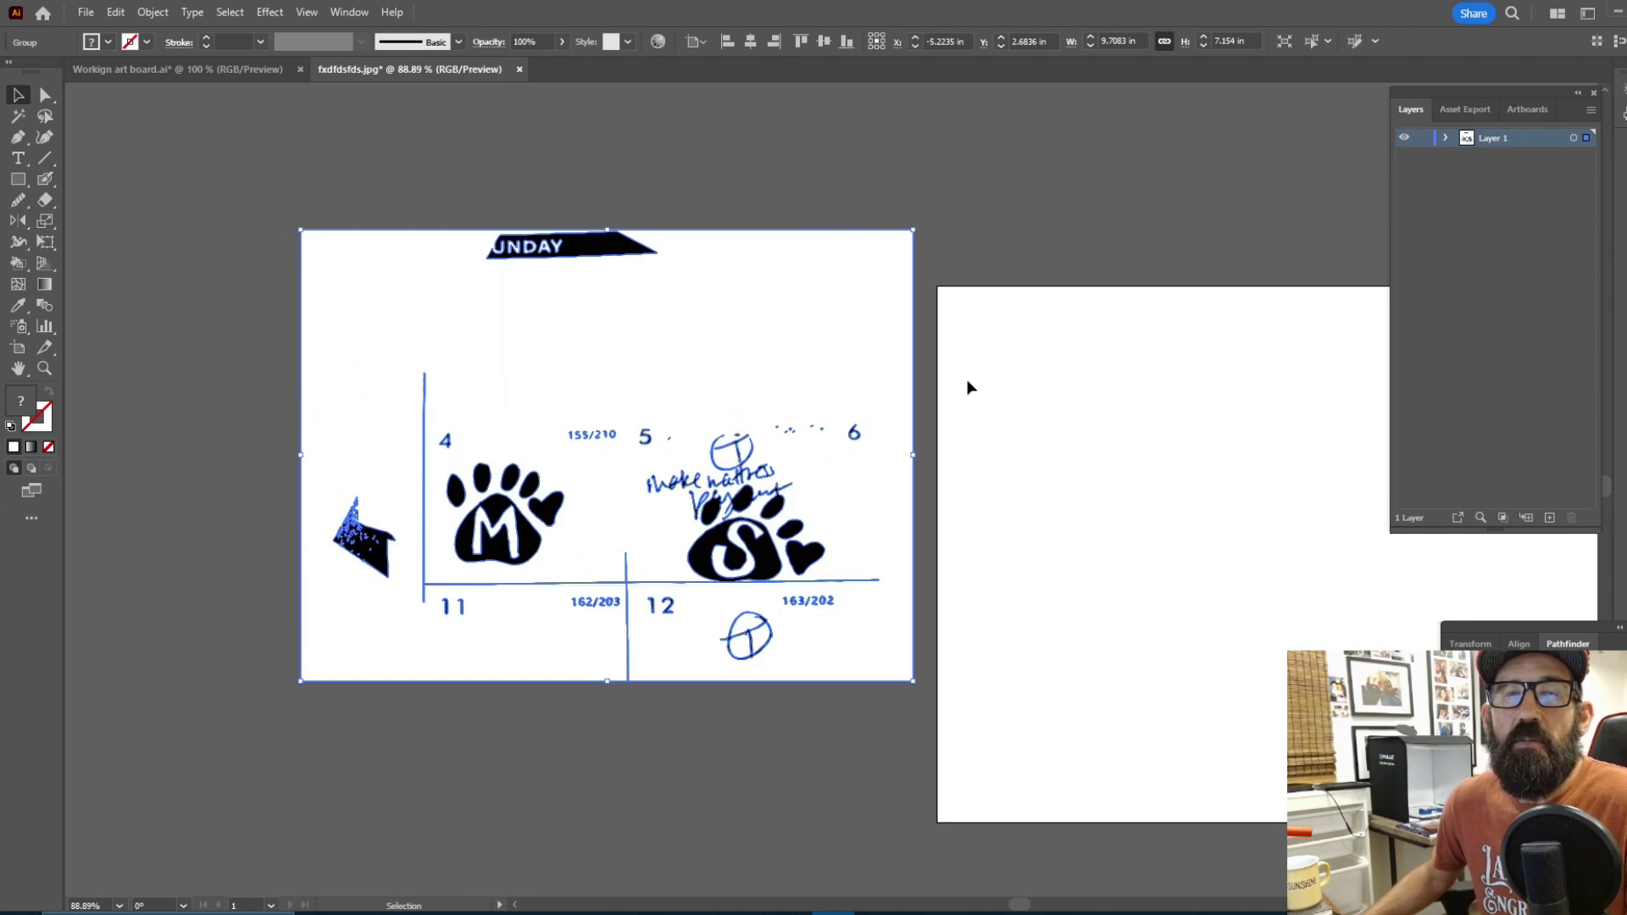
left_click(153, 12)
left_click(254, 149)
left_click(364, 182)
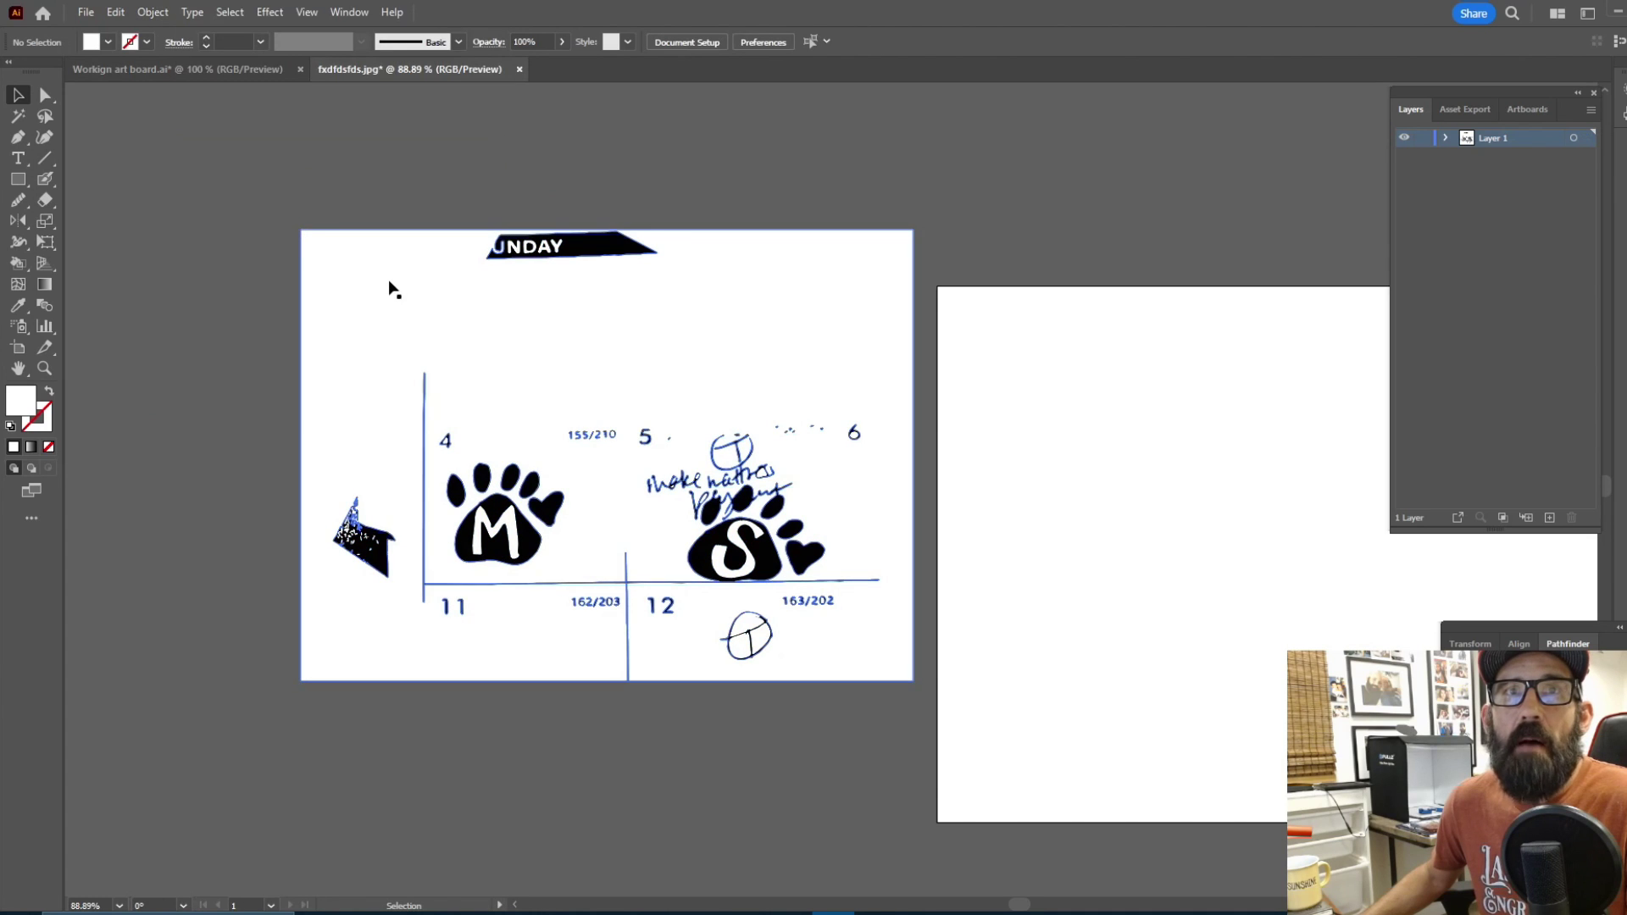
- Delete all shapes sharing the background's white fill color, plus the black SUNDAY header fragment
left_click(392, 288)
left_click(230, 12)
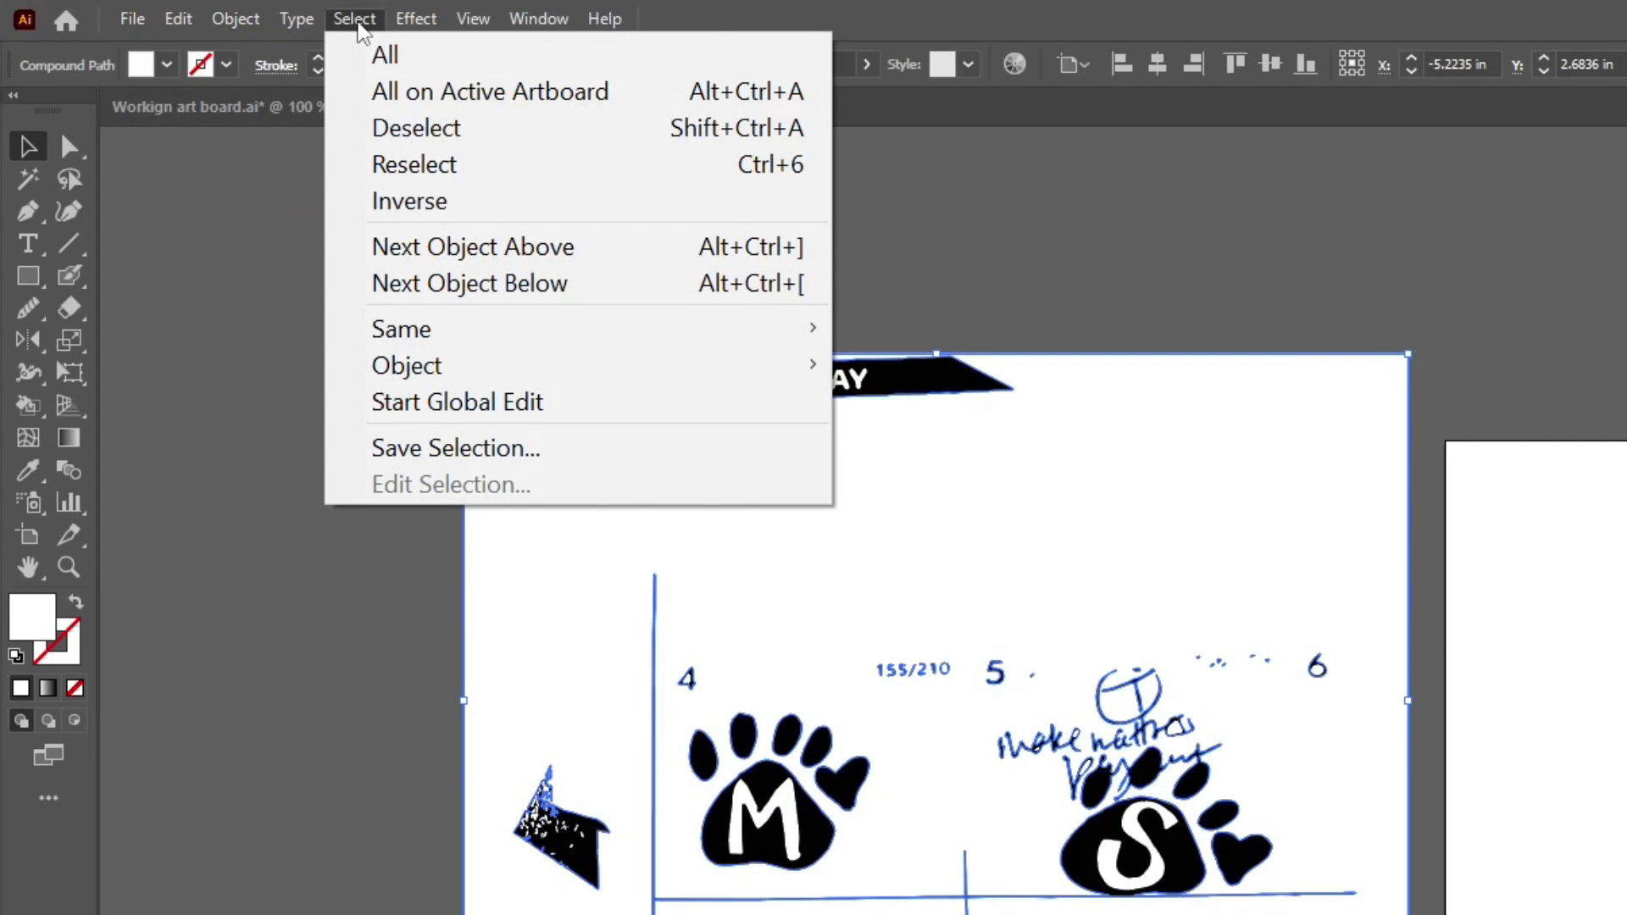
mouse_move(517, 330)
left_click(1030, 445)
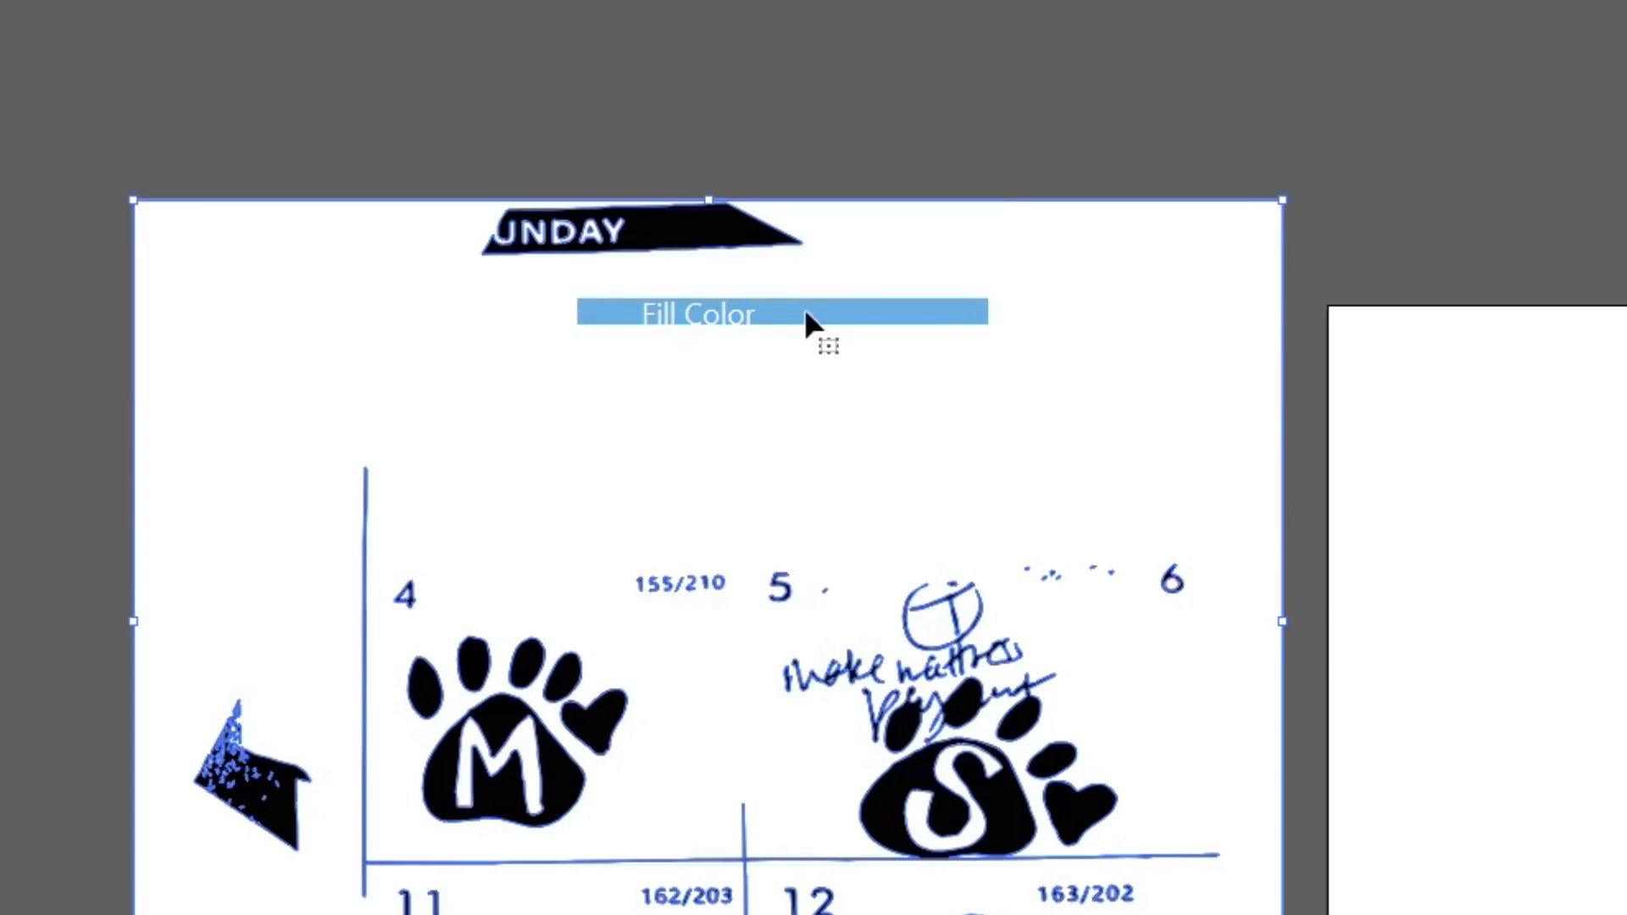
key("Delete")
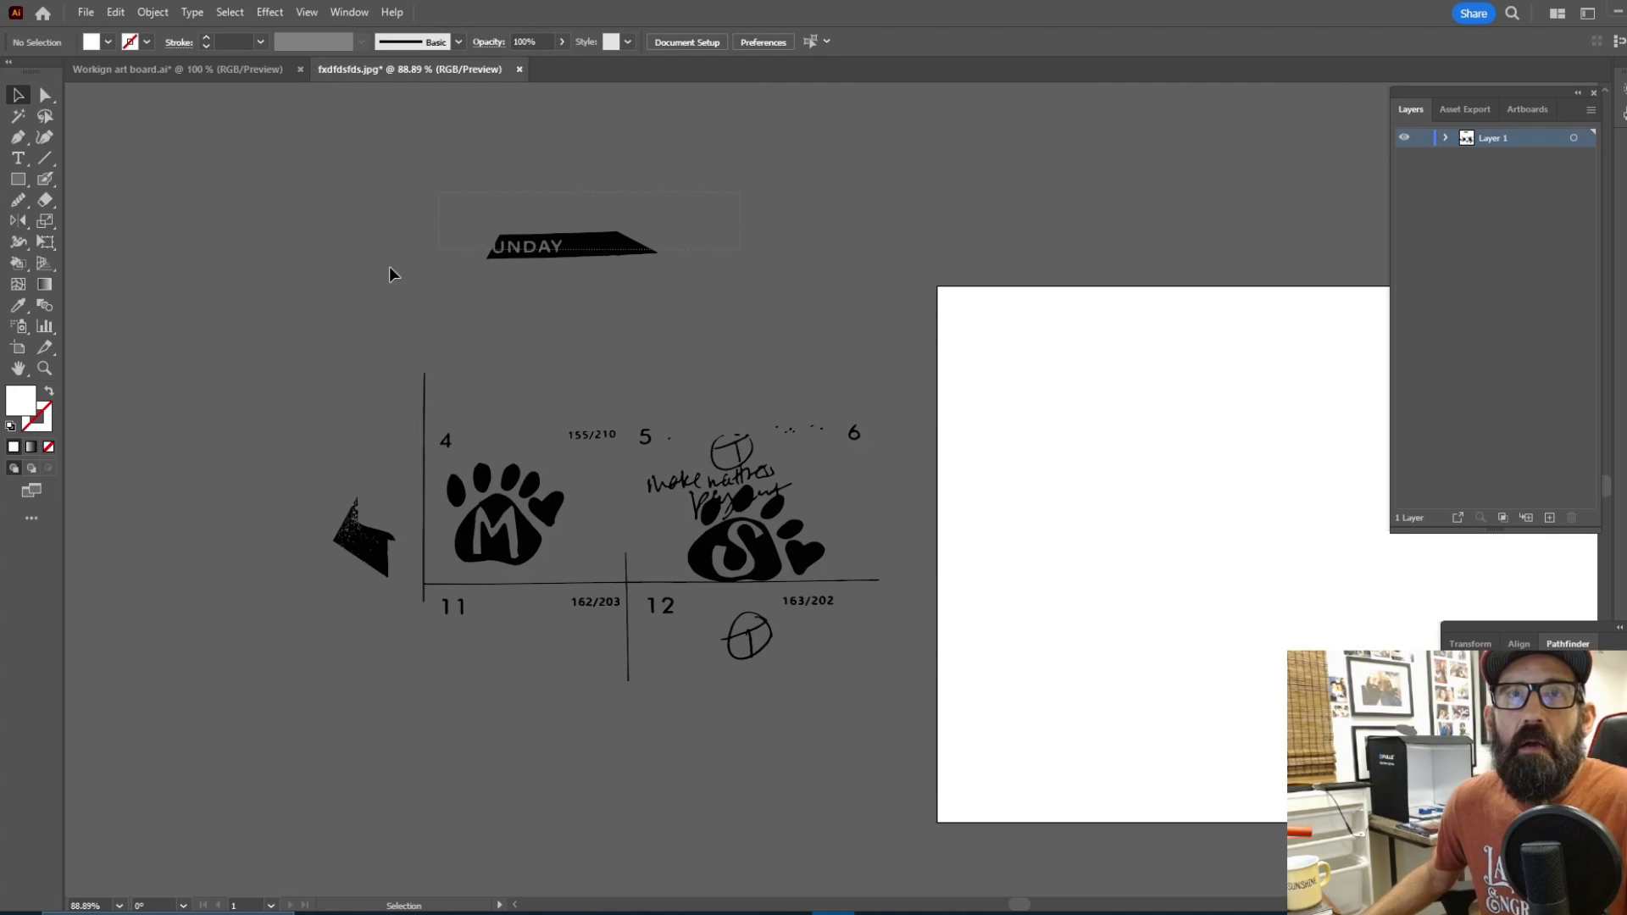
left_click(610, 229)
key("Delete")
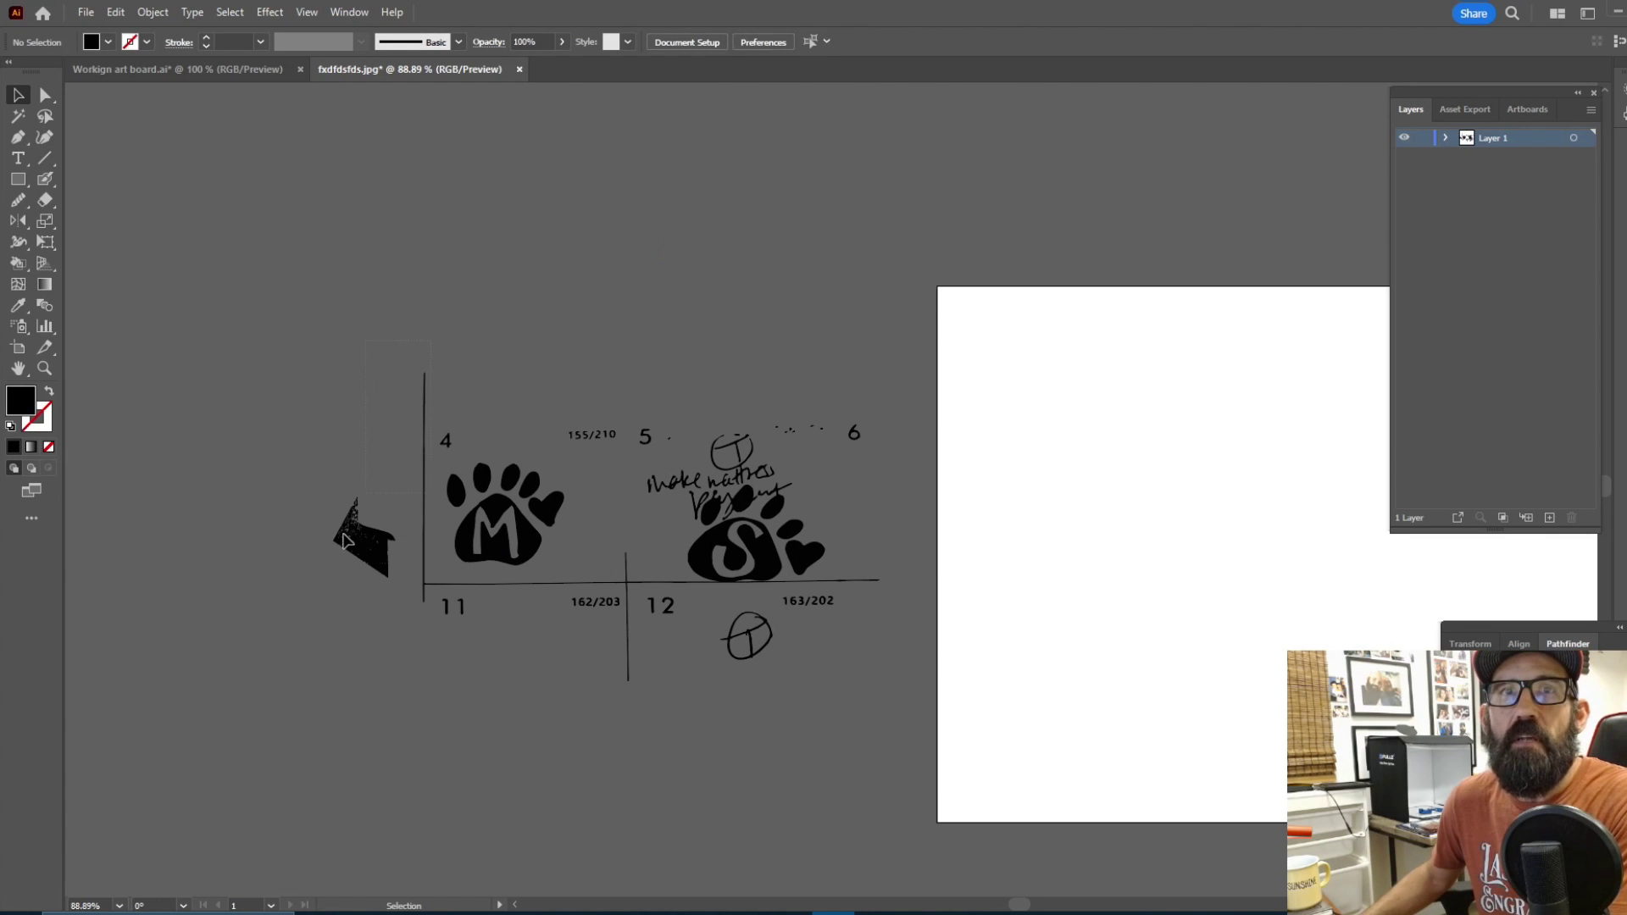
- Erase the calendar grid line where it touches the base of the S paw to separate the paw from the grid
key("ctrl+a")
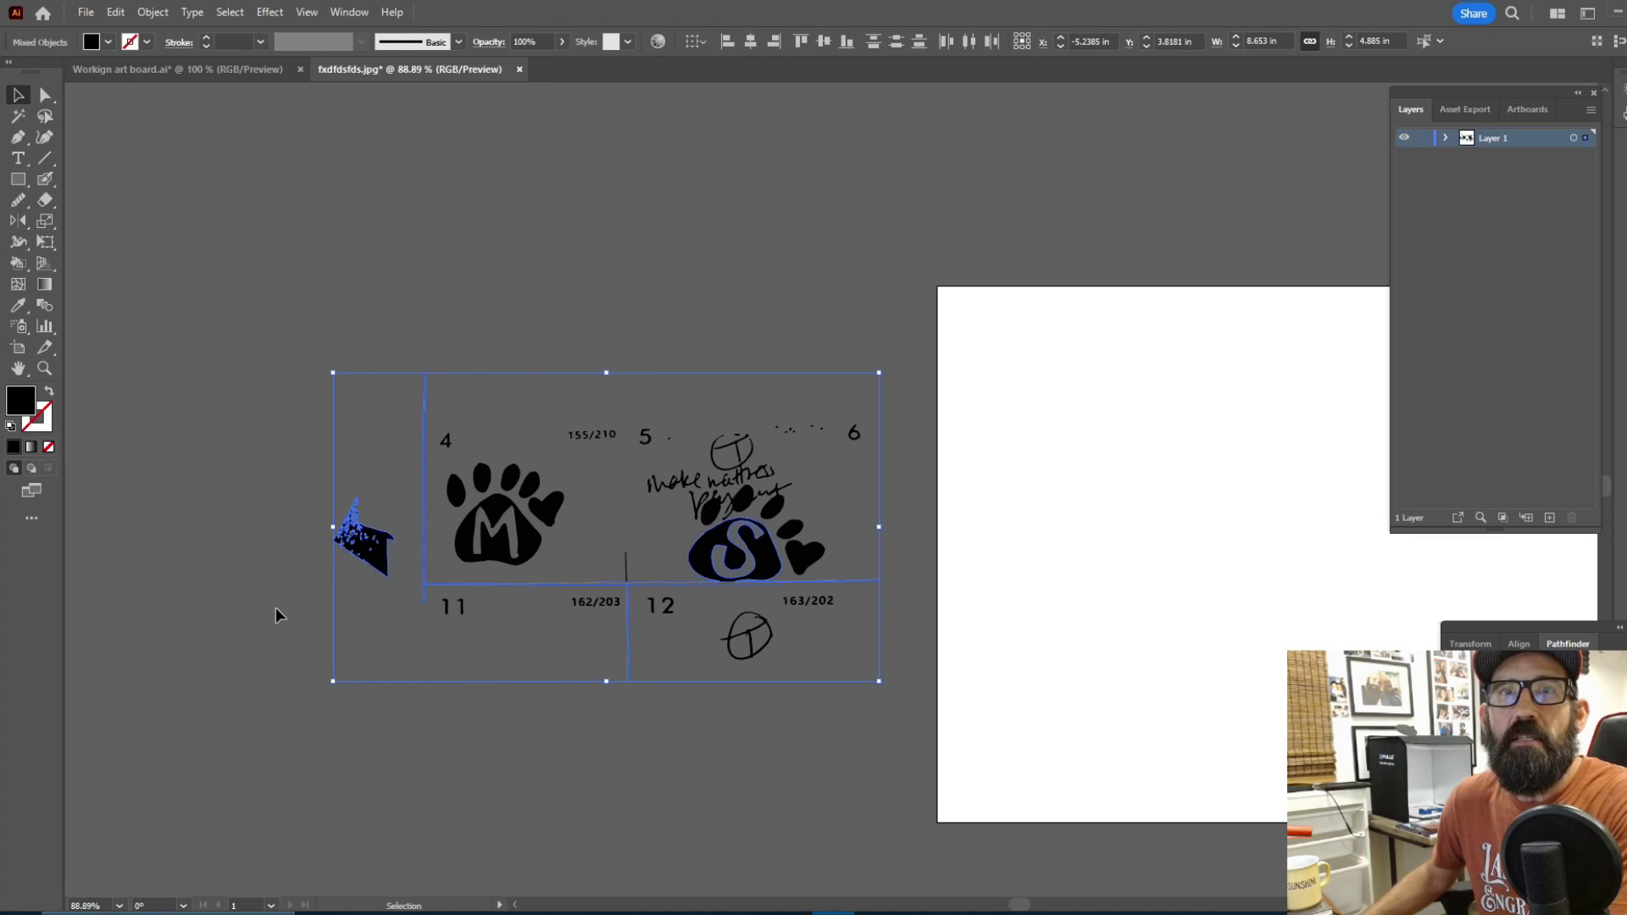
left_click(275, 614)
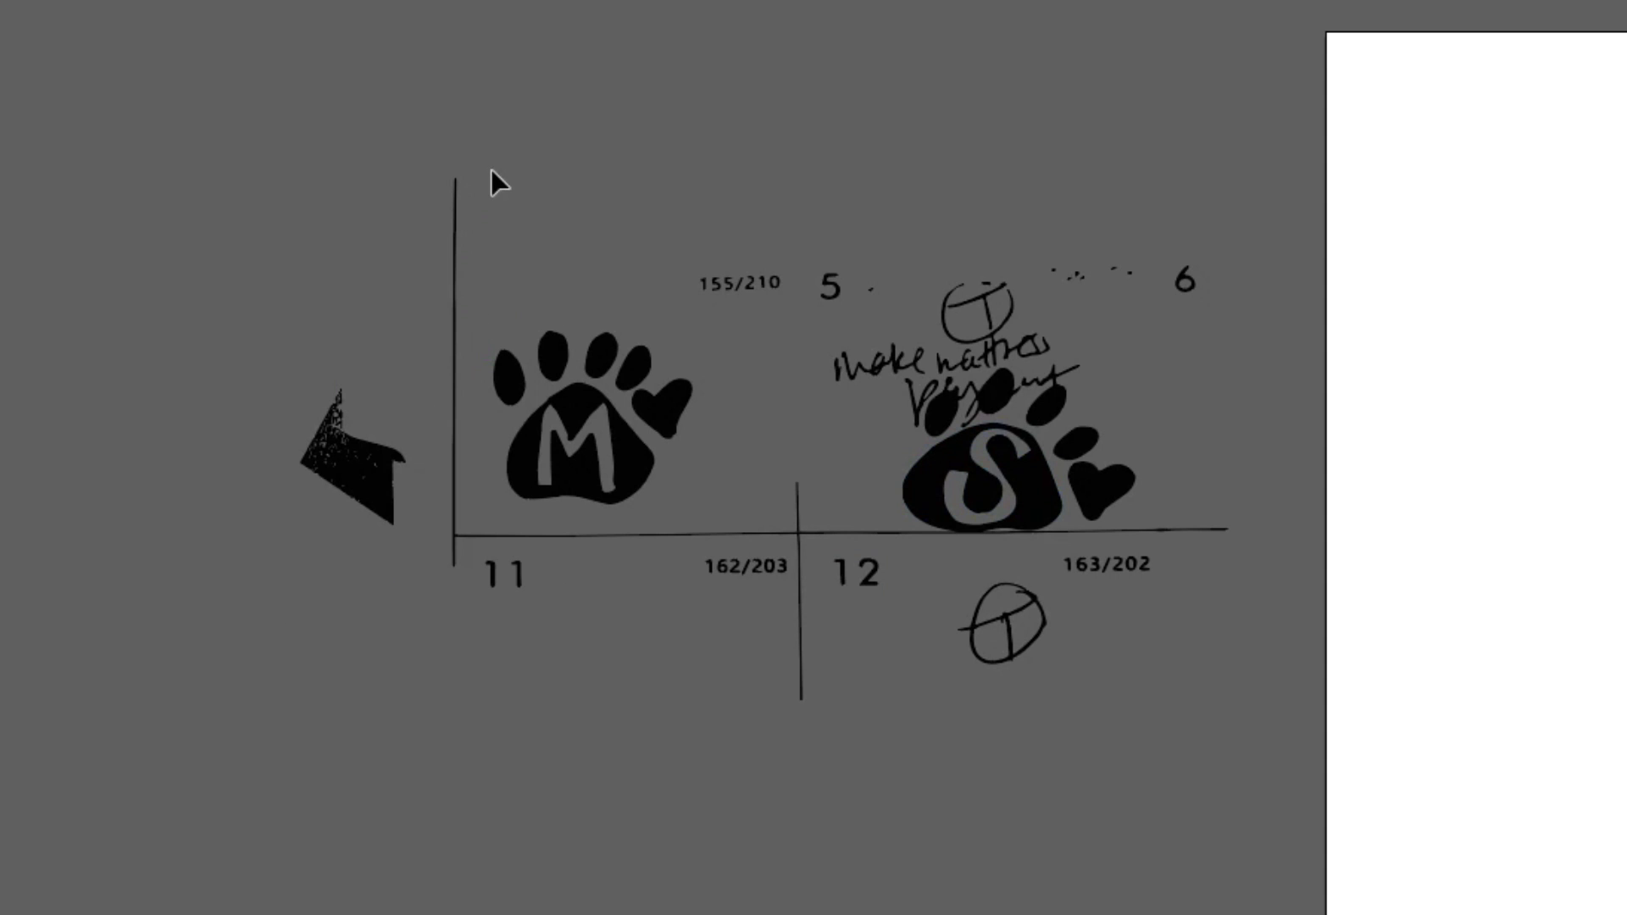
key("ctrl+a")
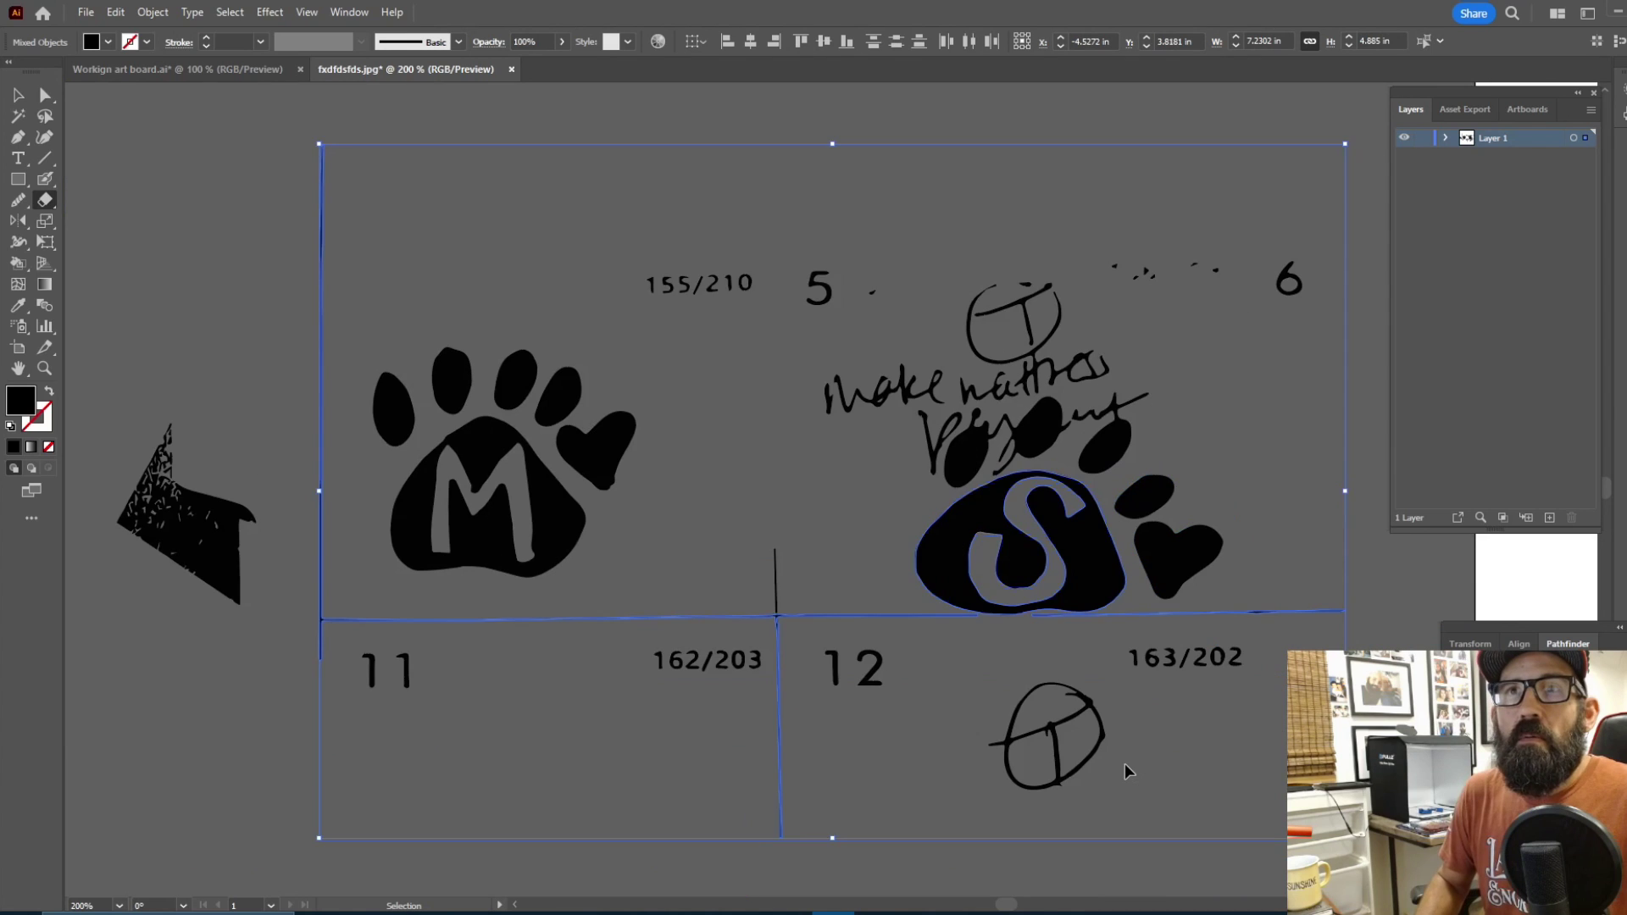
key("shift+e")
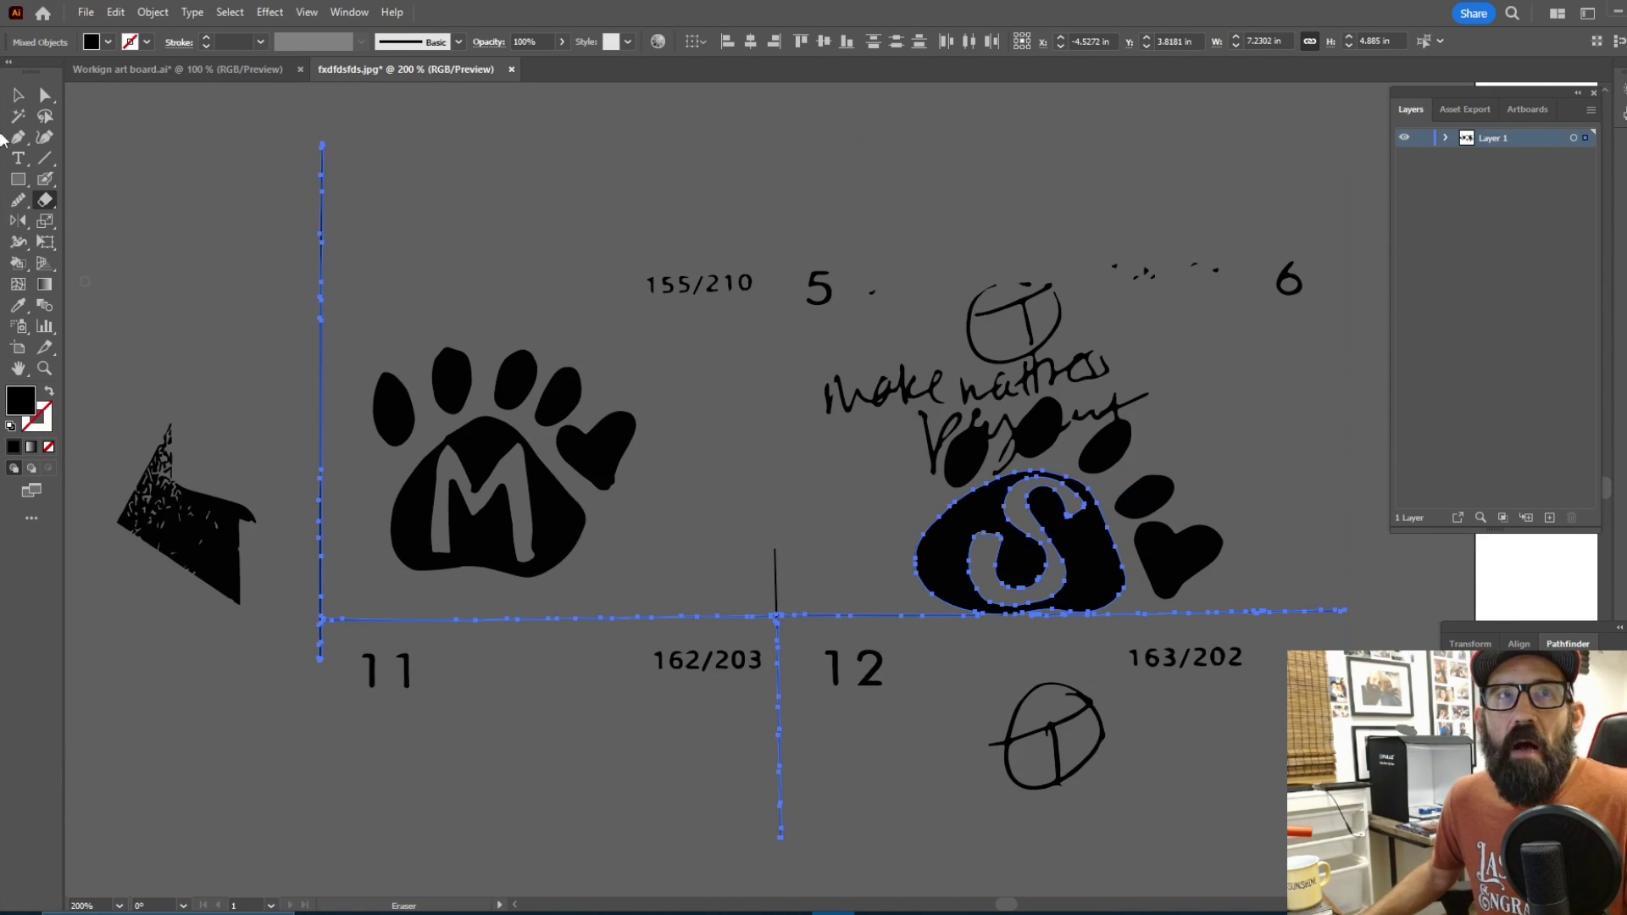
left_click(18, 95)
key("ctrl+minus")
key("ctrl+shift+a")
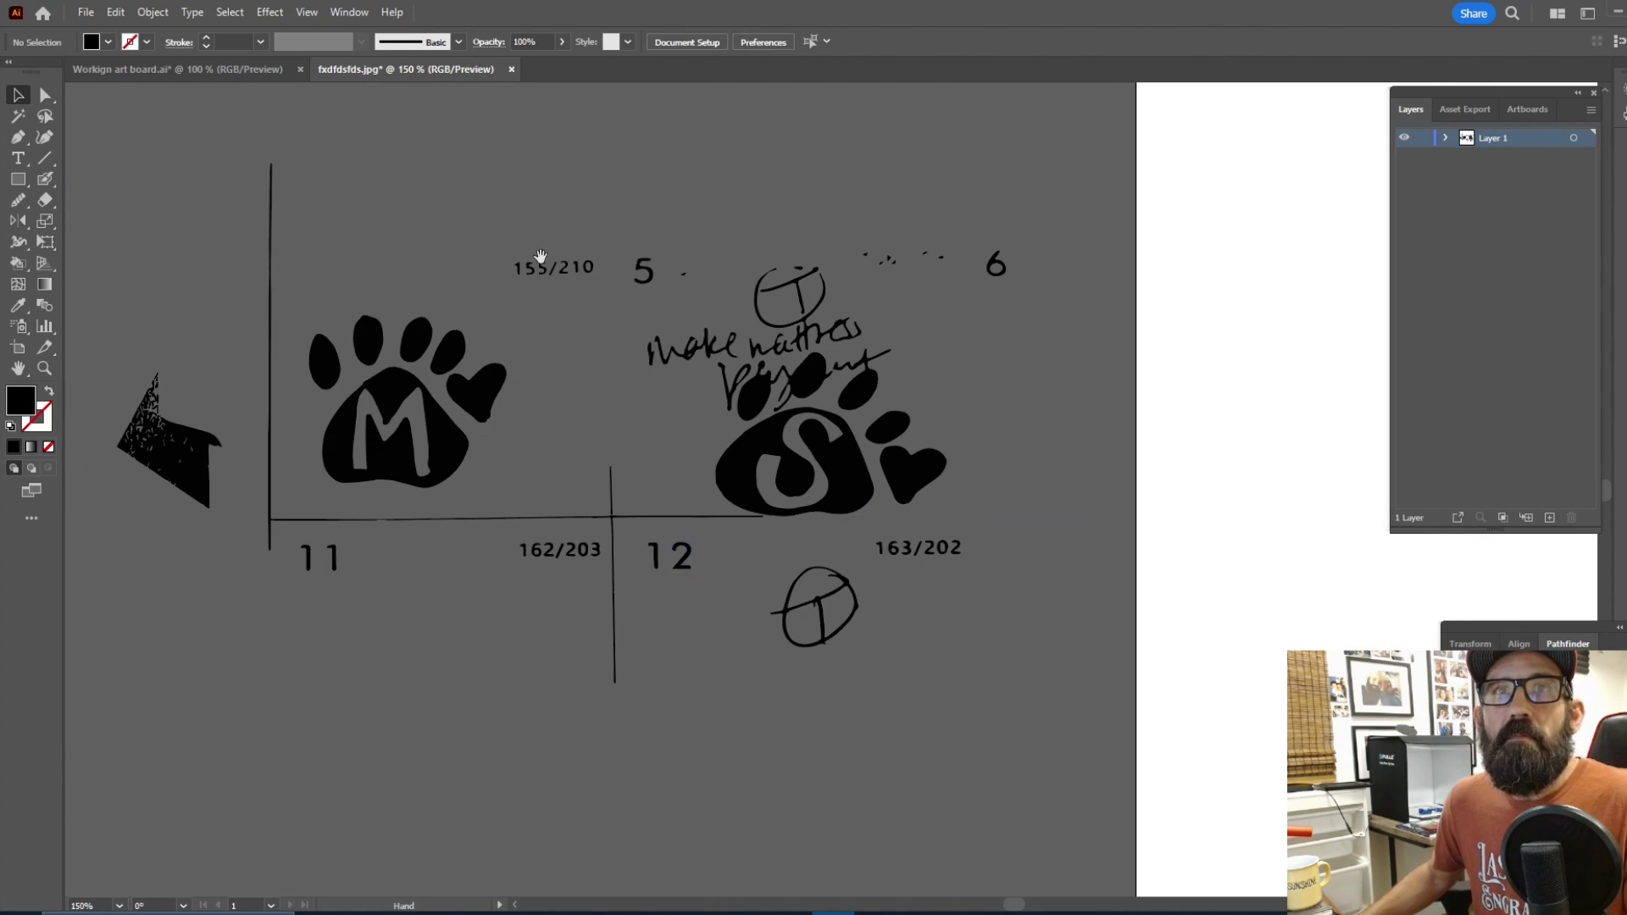
- Delete the calendar grid lines, the black fragment beside them, and the dates and numbers surrounding the M paw
left_click_drag(541, 255, 581, 314)
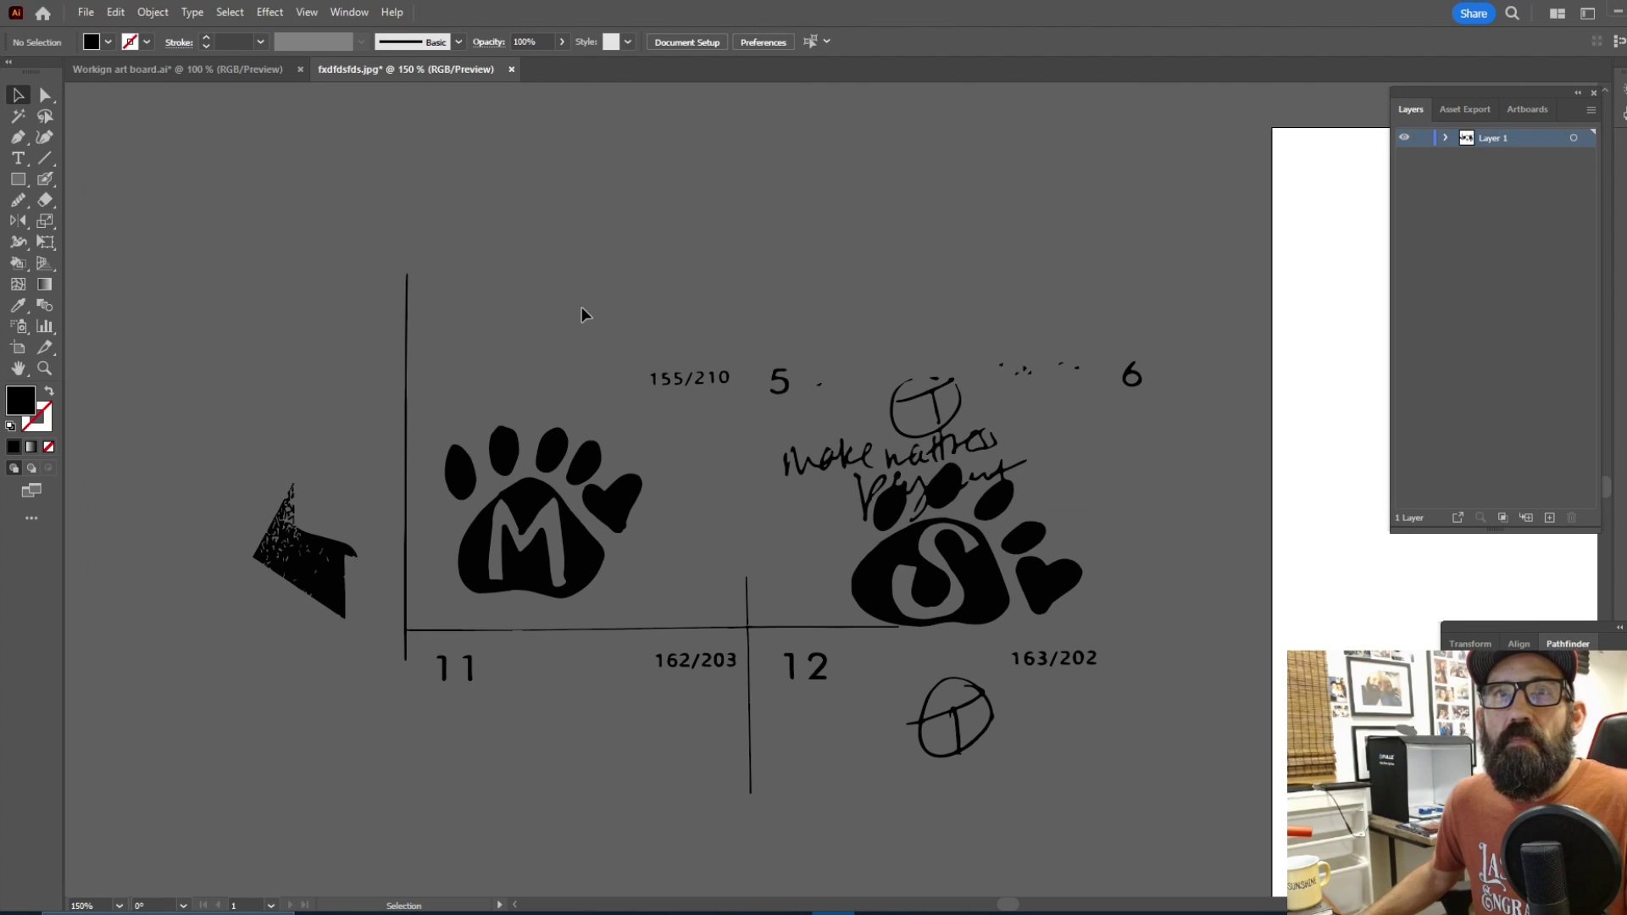
left_click(407, 405)
key("Delete")
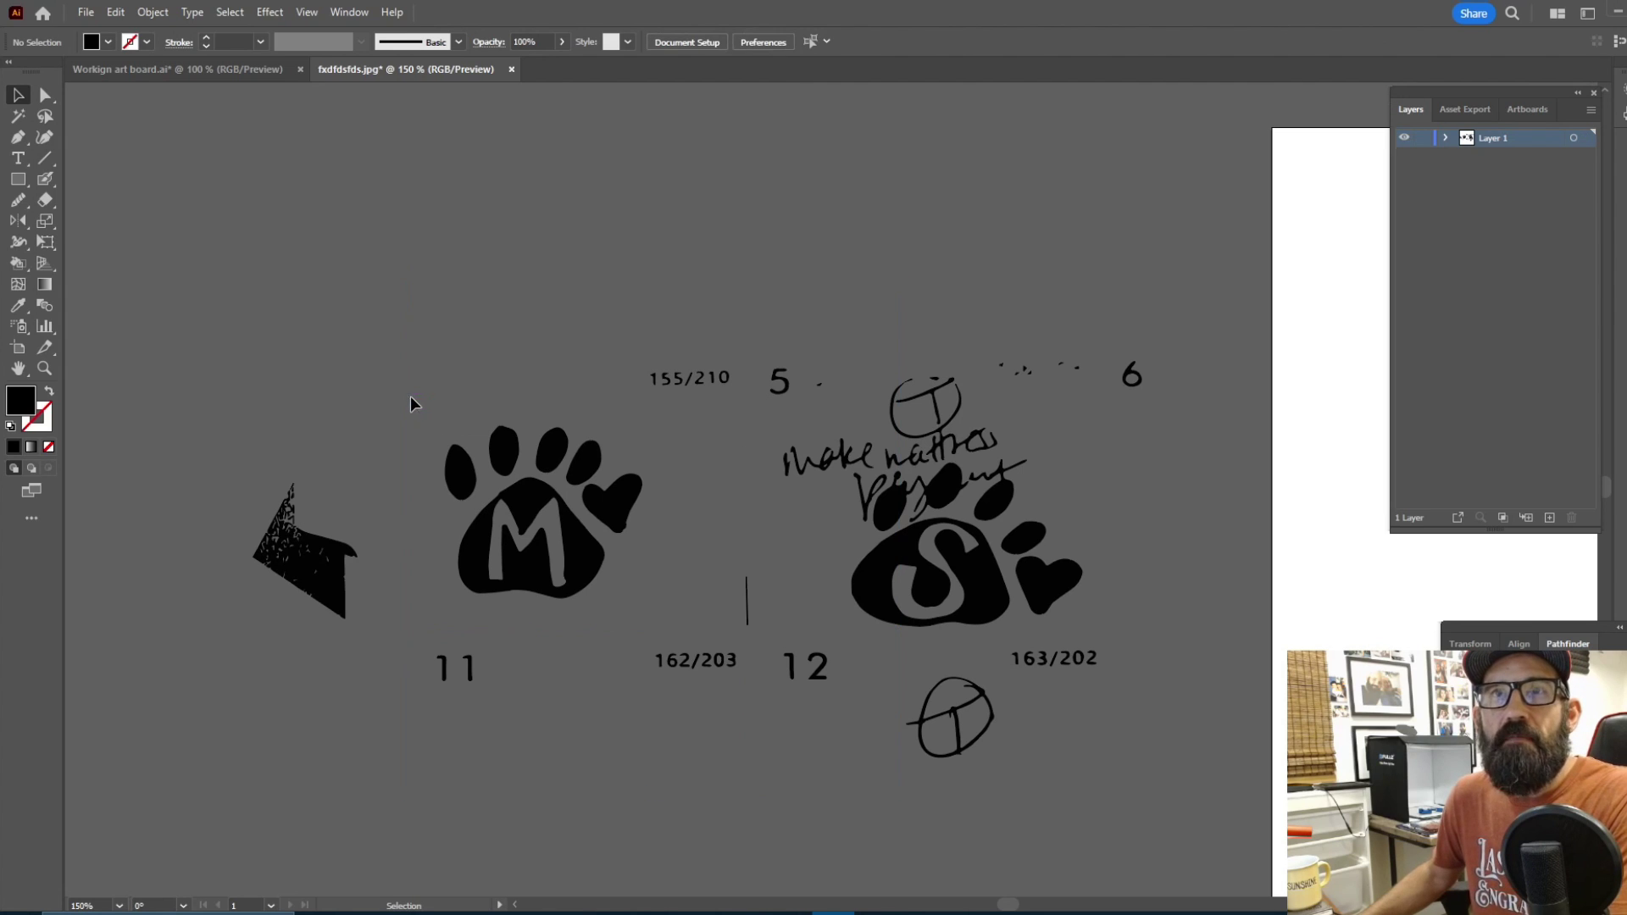
left_click(669, 683)
key("Delete")
left_click_drag(805, 360, 644, 418)
key("Delete")
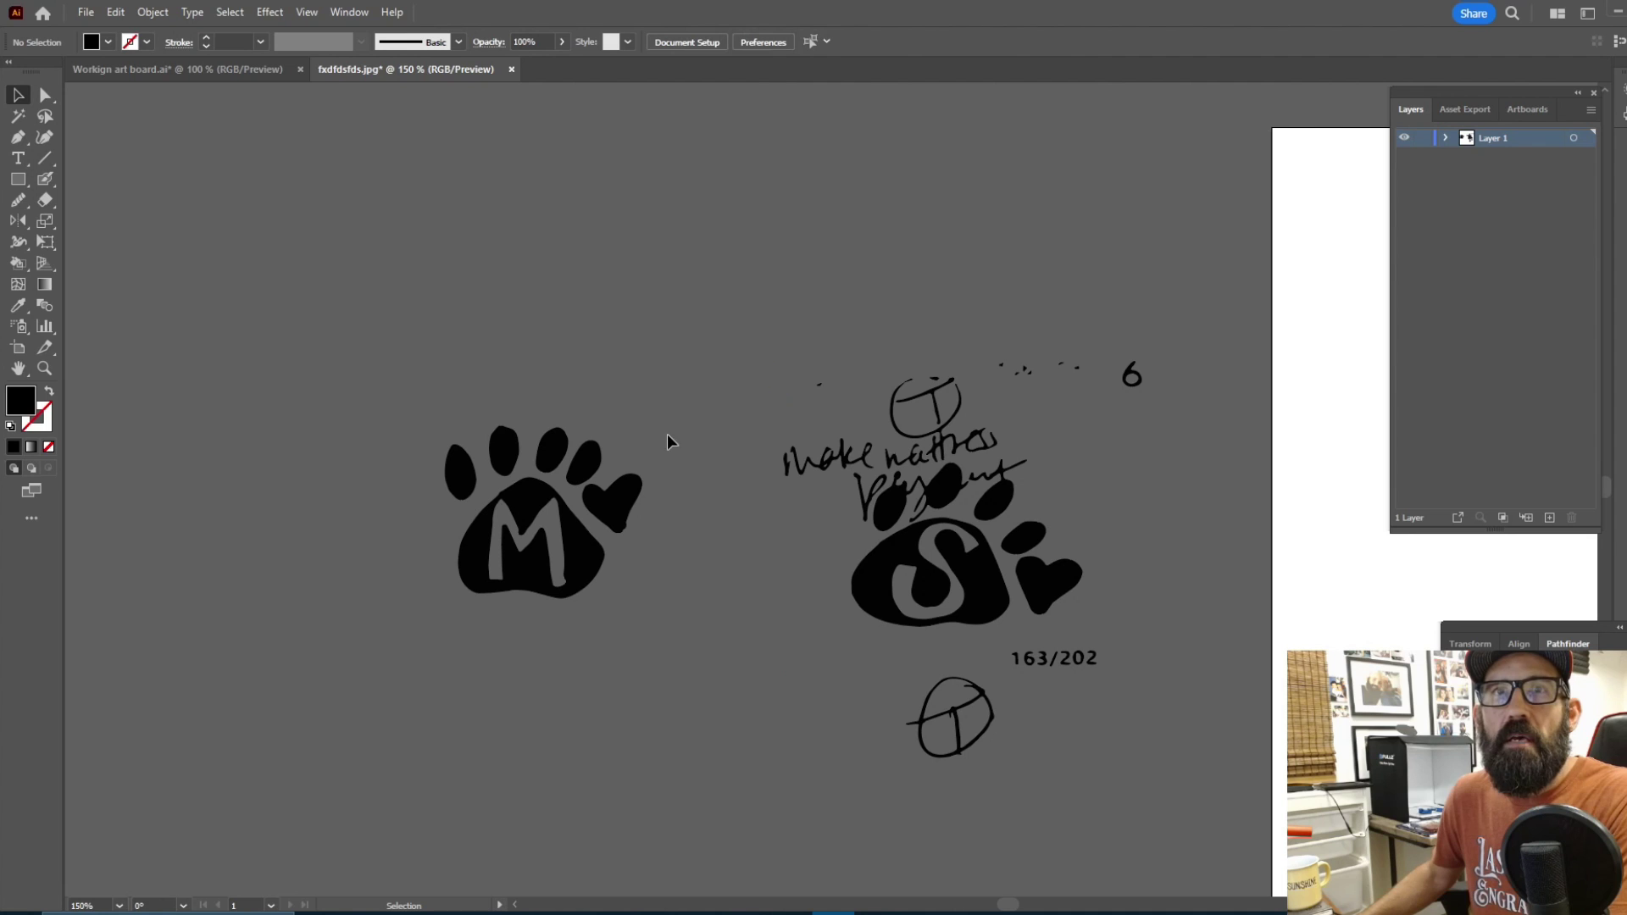
- Group all the M paw shapes and move the paw up and away from the S paw
left_click(542, 550)
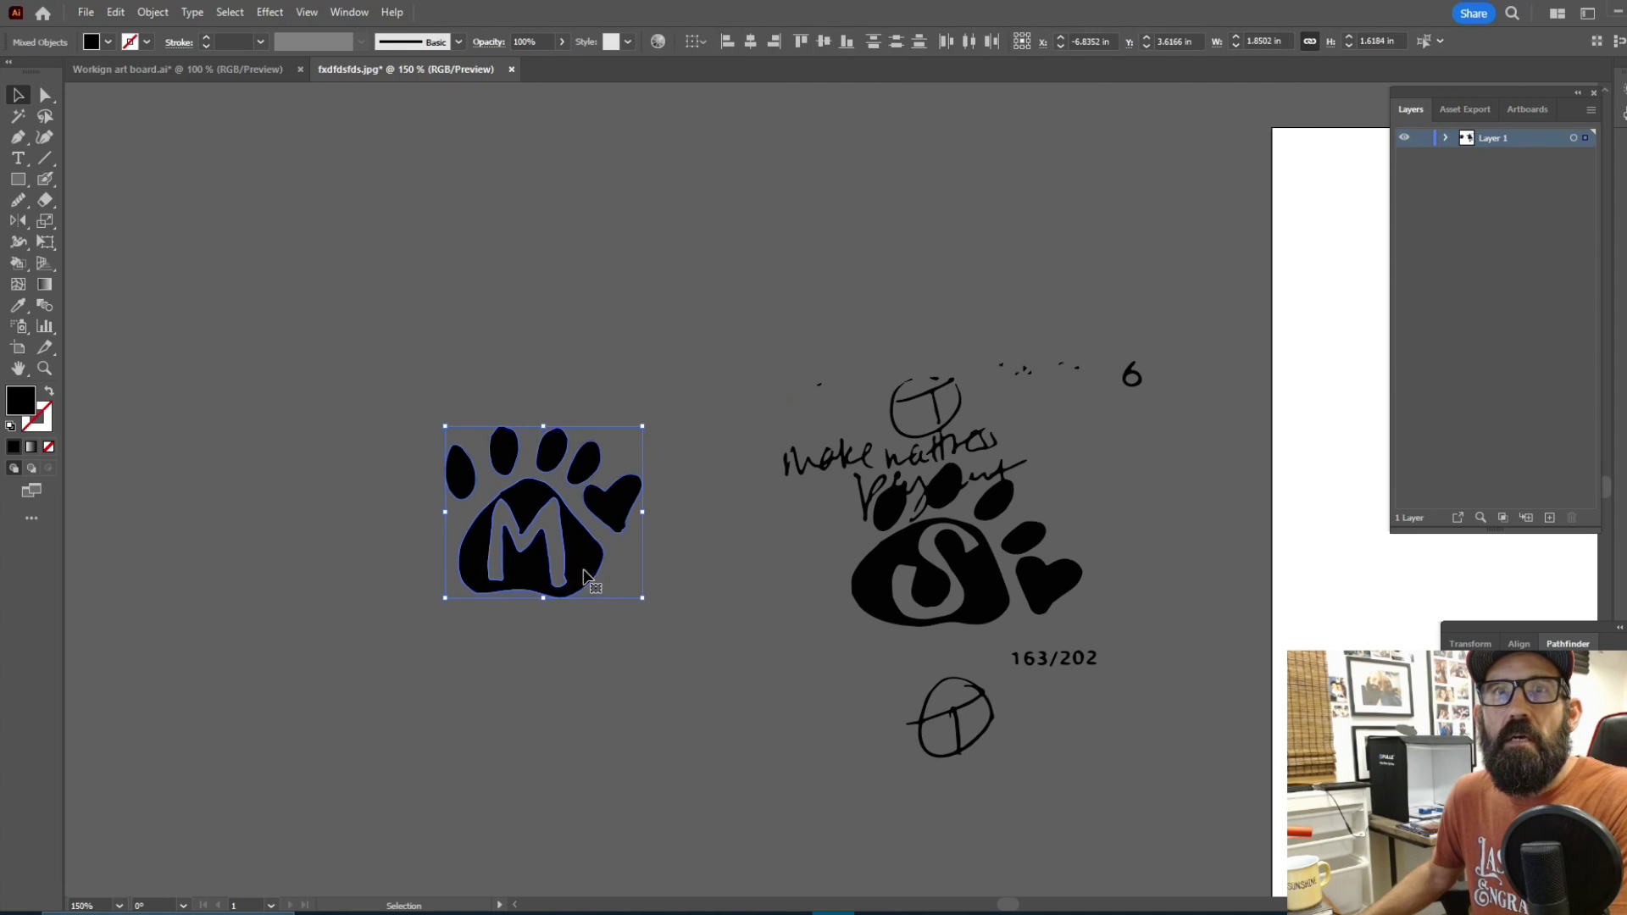
left_click_drag(603, 576, 542, 435)
key("ctrl+g")
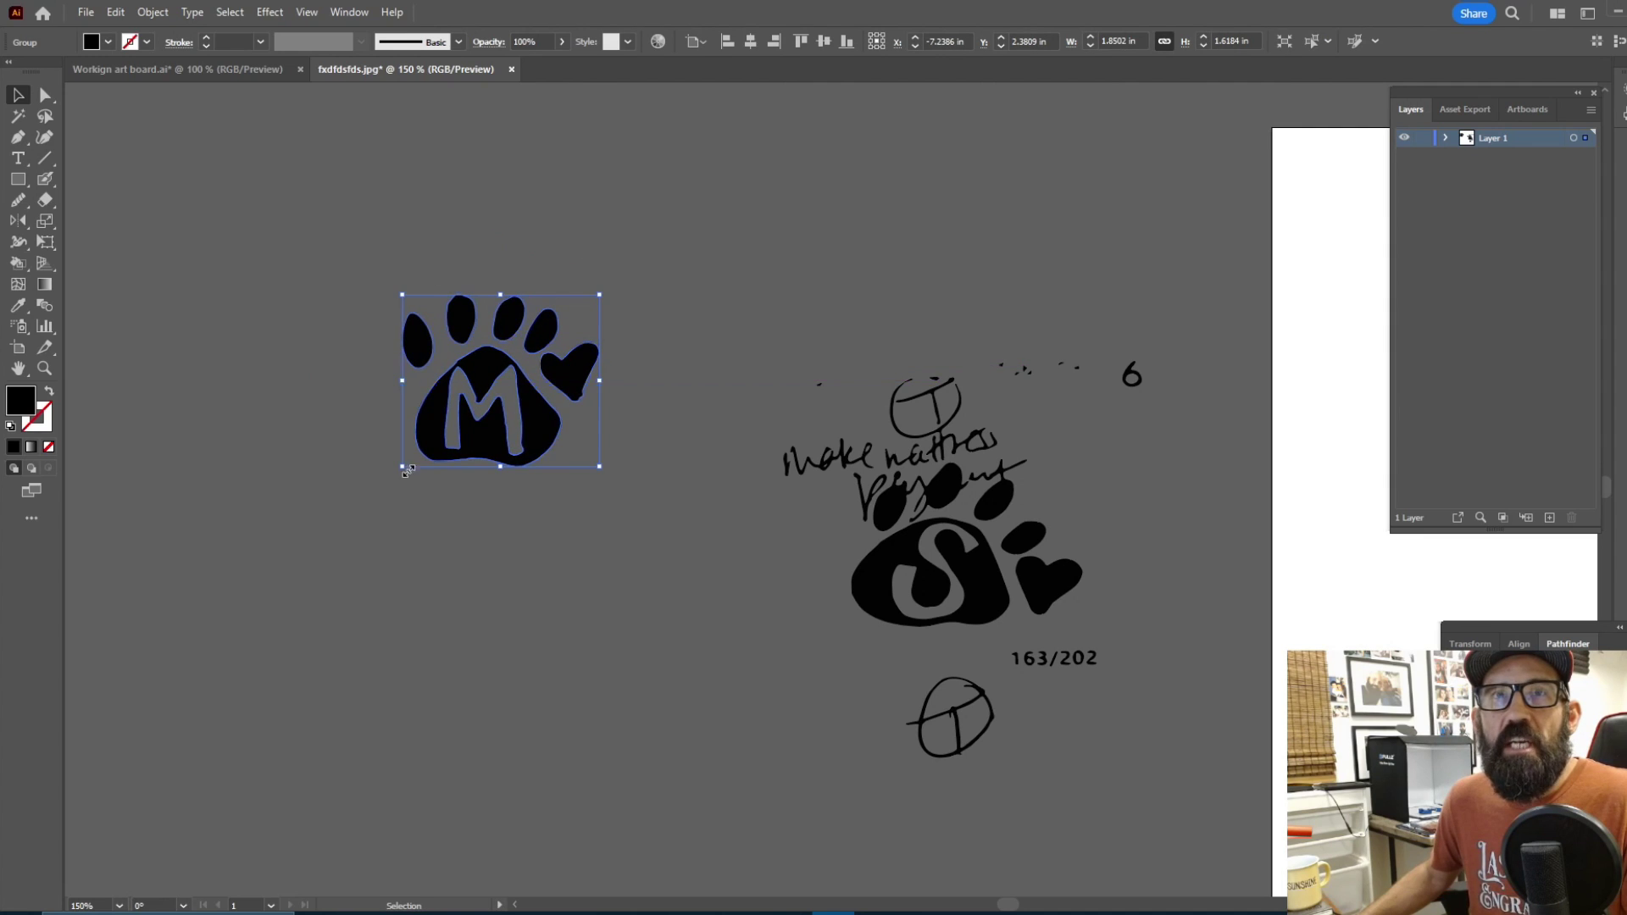
- Delete the loose marks around the S paw: the 6, dots, circled T's, 163/202 and the upper line of handwriting
left_click_drag(1153, 356, 821, 409)
key("Delete")
mouse_move(740, 458)
left_mouse_down()
mouse_move(792, 471)
mouse_move(719, 515)
left_mouse_up()
key("Delete")
left_click(820, 563)
- Erase the remaining handwriting strokes crossing and joining the toes of the S paw with the Eraser tool
scroll(820, 562, "up", 5)
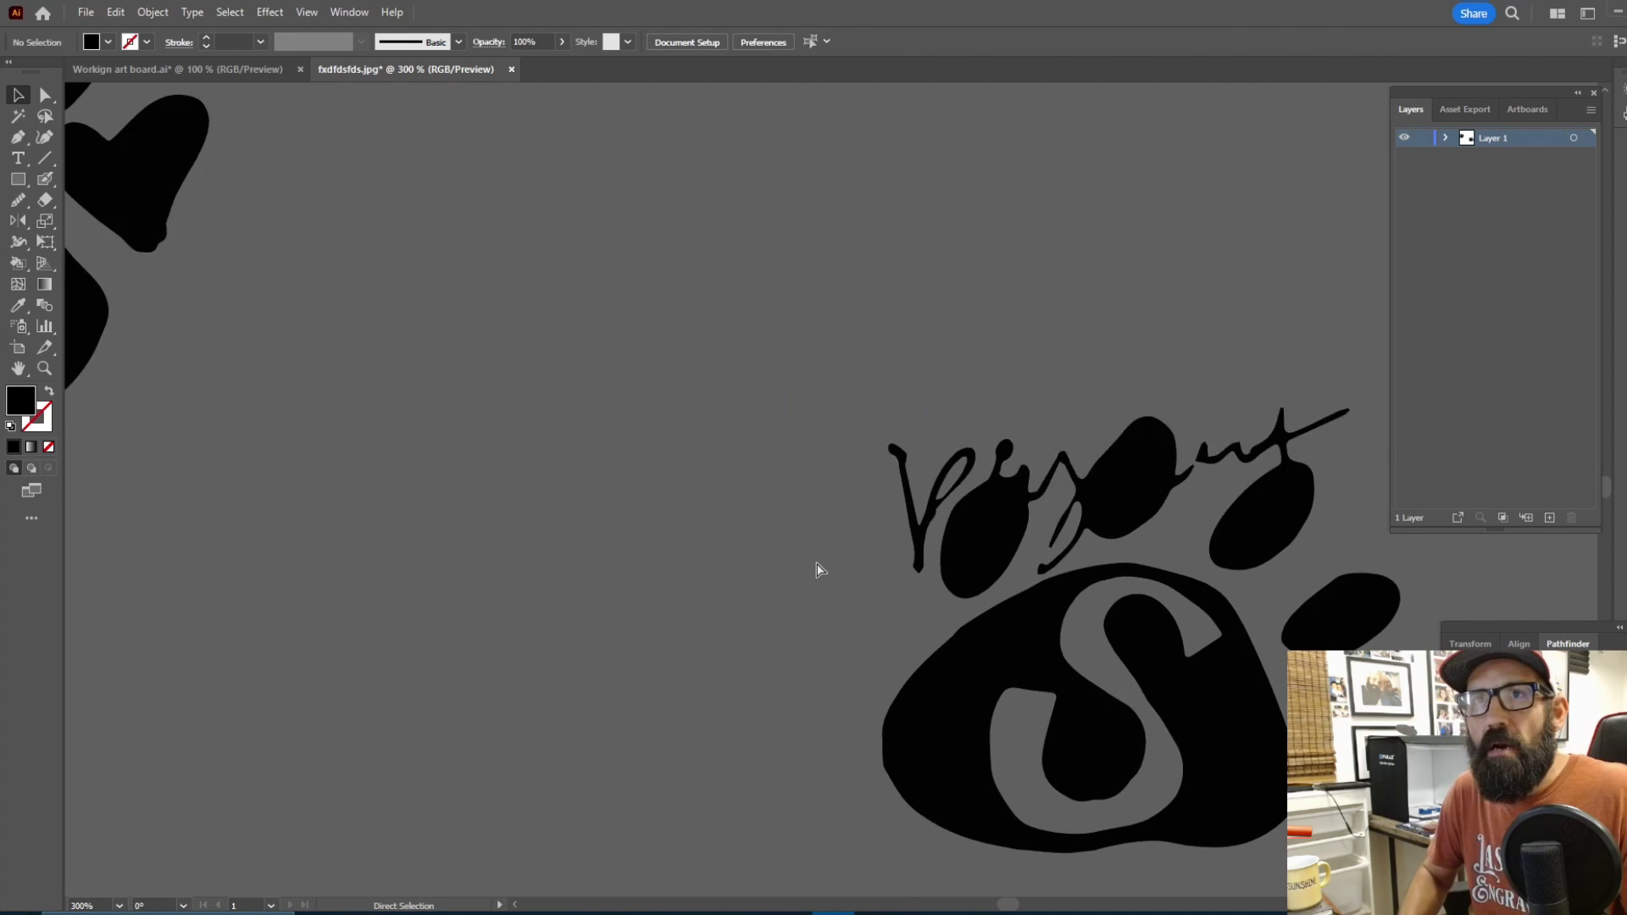
left_click_drag(821, 563, 232, 778)
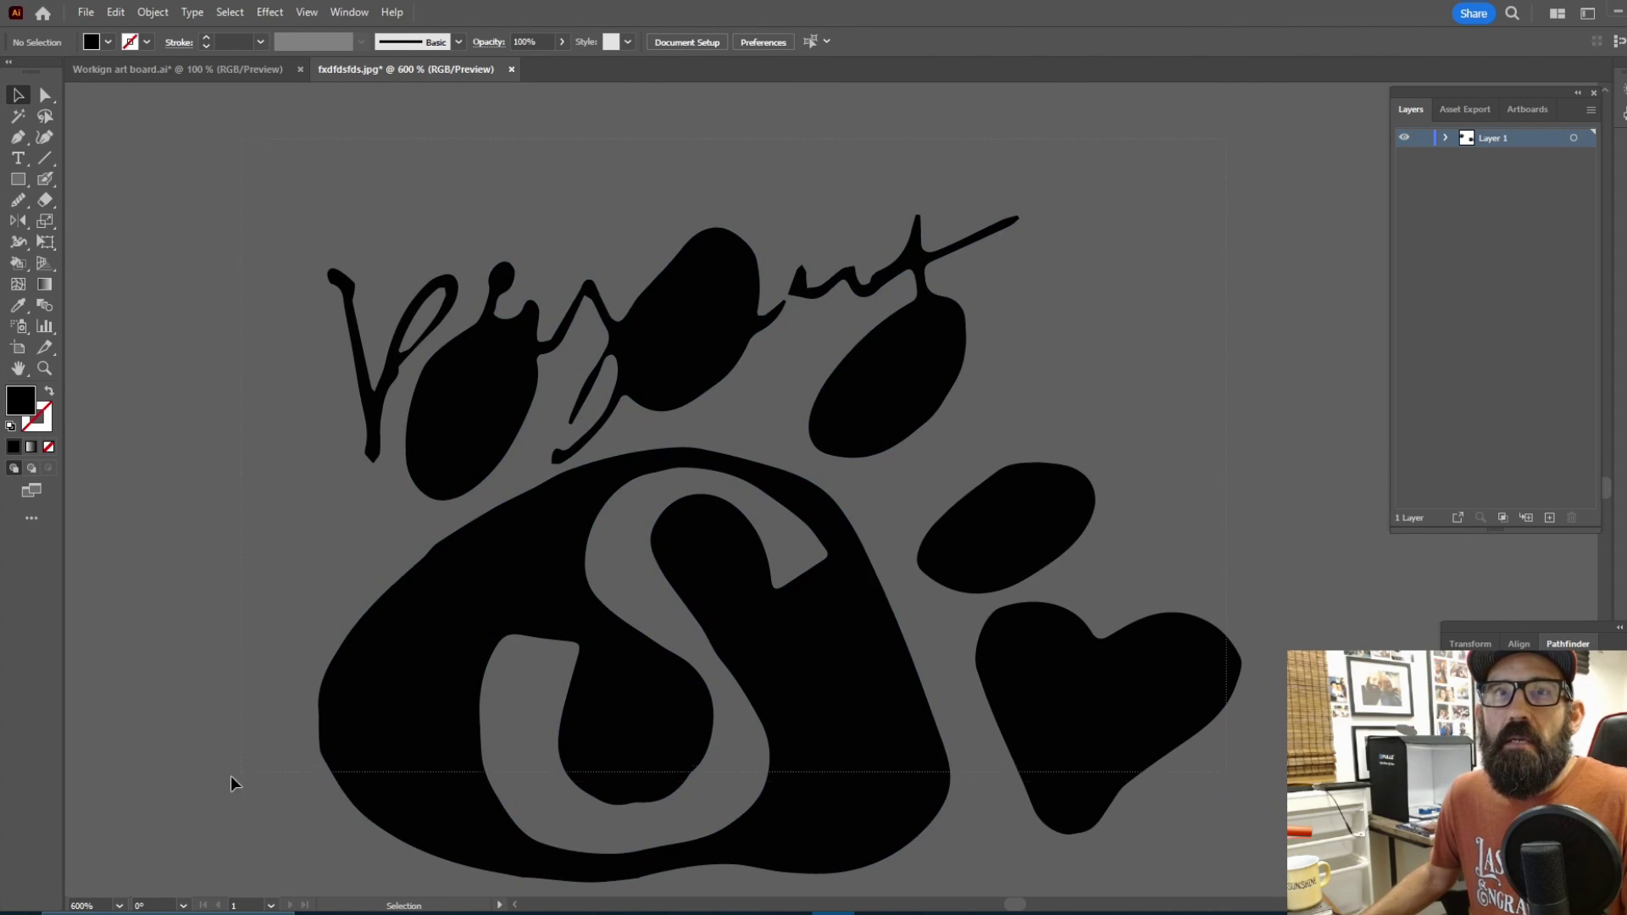
key("ctrl+a")
left_click(44, 201)
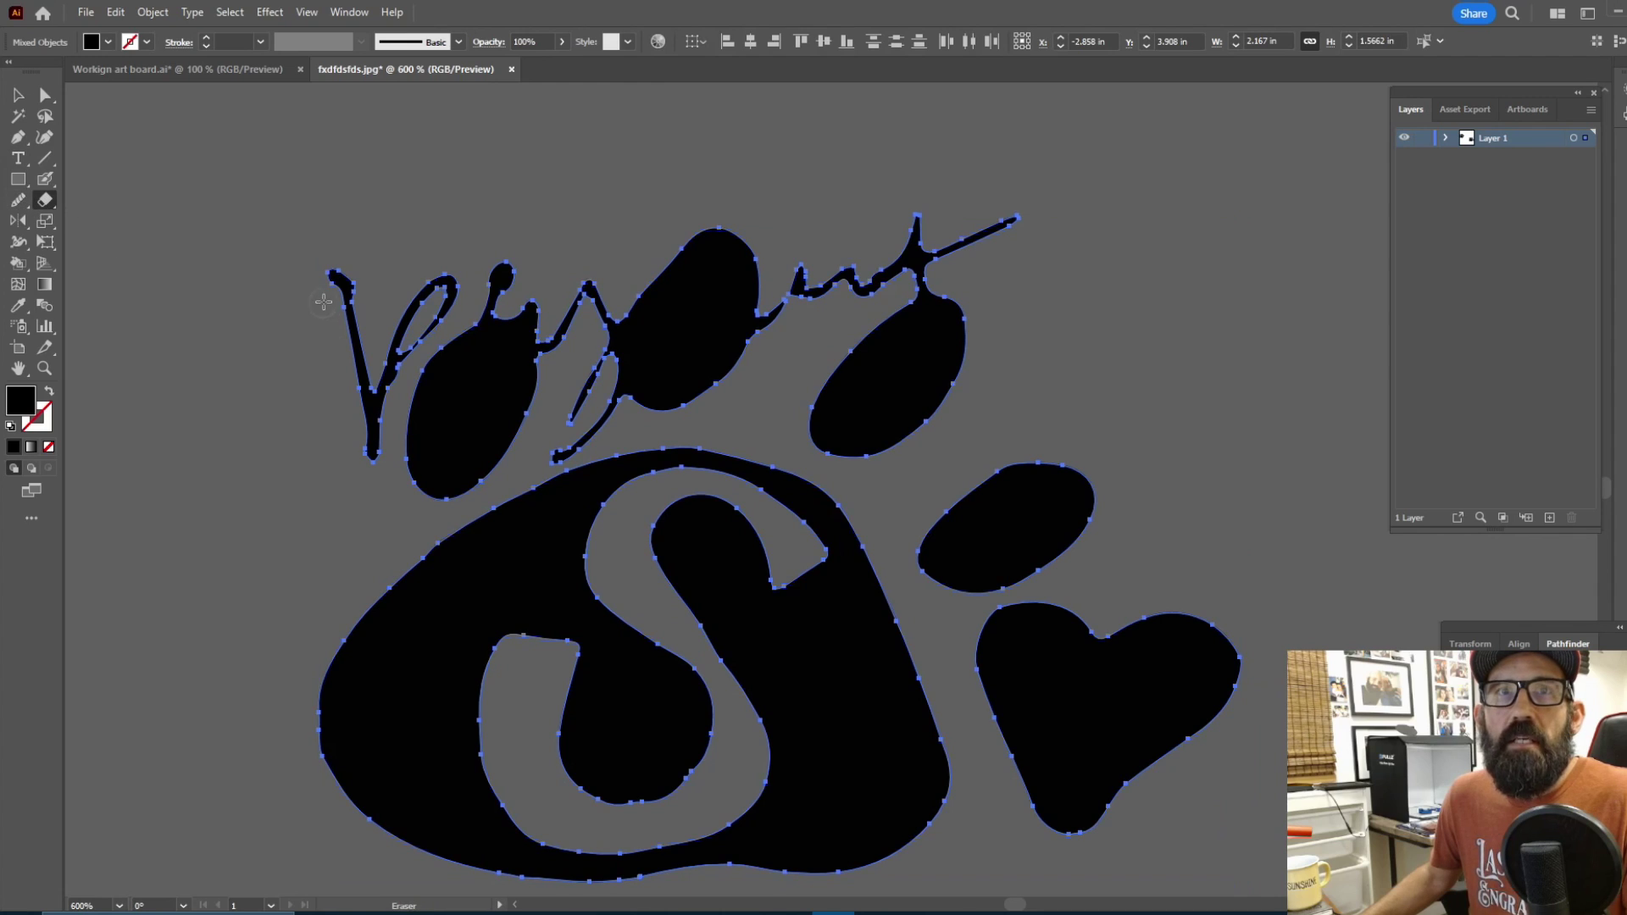
mouse_move(338, 276)
left_mouse_down()
mouse_move(367, 462)
mouse_move(379, 380)
mouse_move(412, 320)
left_mouse_up()
left_click_drag(513, 260, 476, 292)
mouse_move(583, 278)
left_mouse_down()
mouse_move(555, 359)
mouse_move(560, 331)
mouse_move(589, 315)
mouse_move(595, 361)
mouse_move(610, 295)
left_mouse_up()
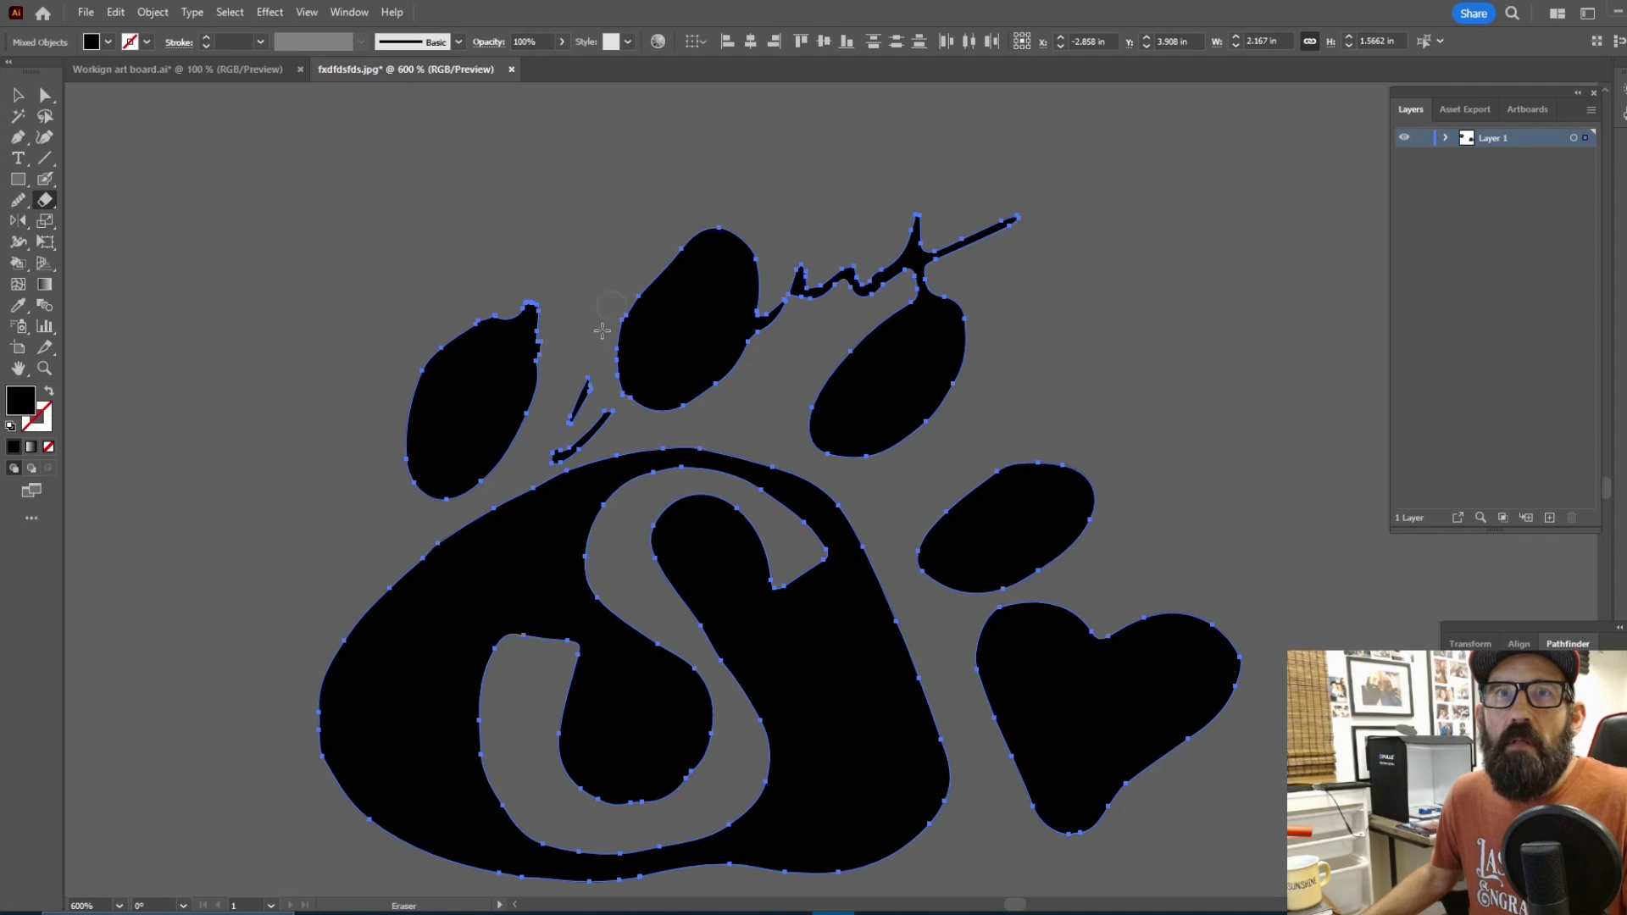
left_click_drag(591, 366, 571, 428)
left_click_drag(562, 444, 603, 408)
mouse_move(783, 333)
left_mouse_down()
mouse_move(698, 332)
mouse_move(687, 316)
mouse_move(678, 339)
left_mouse_up()
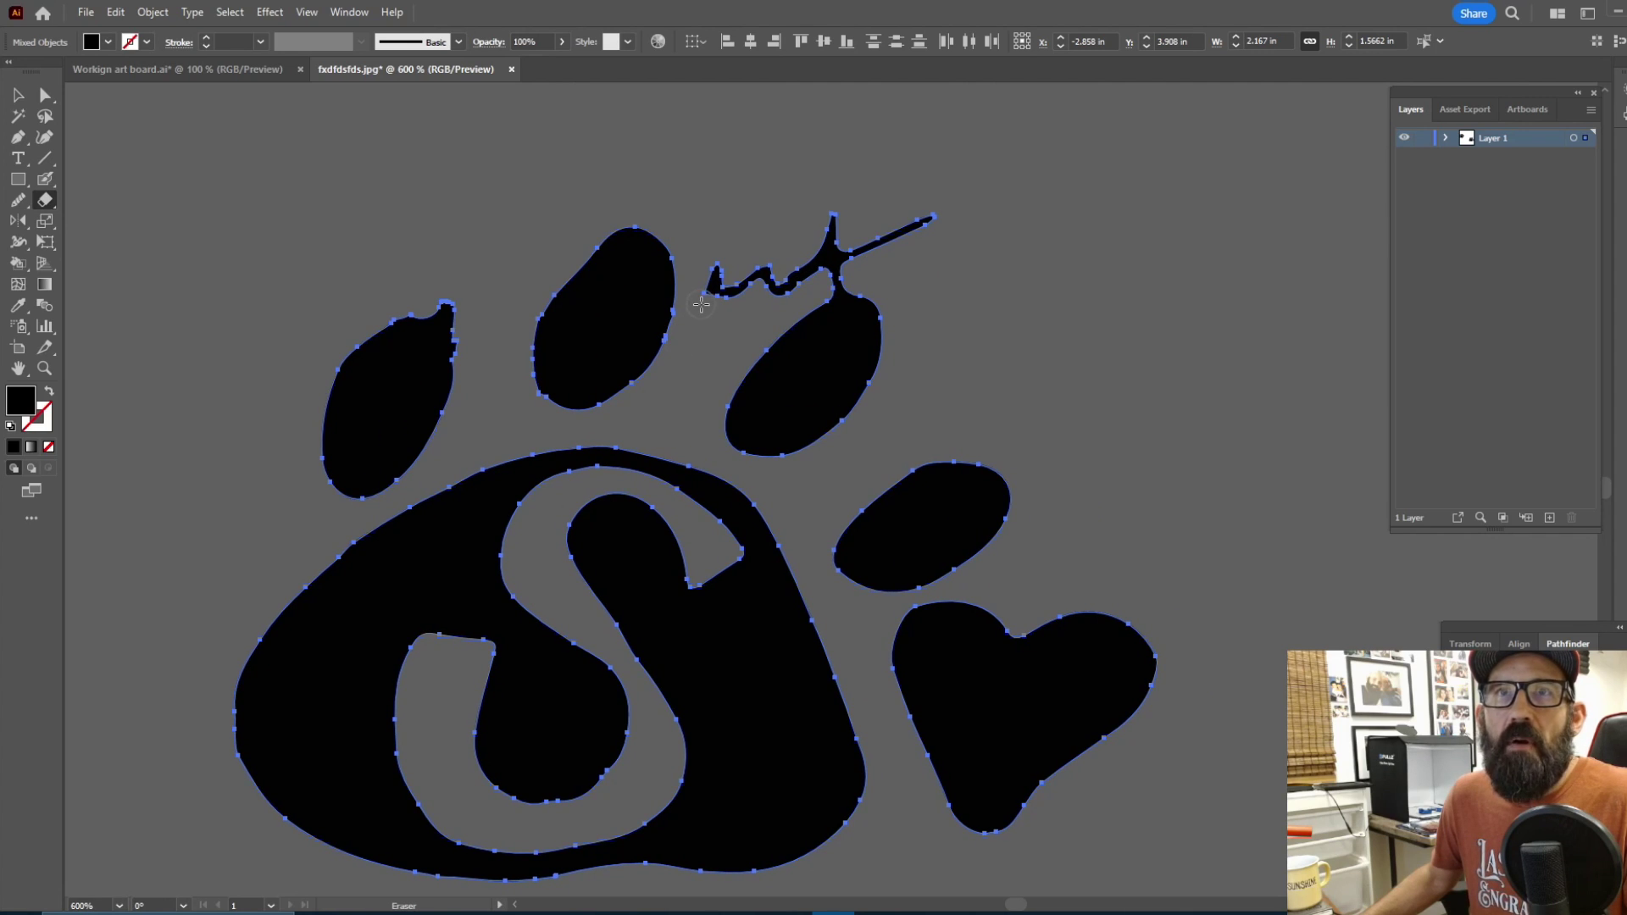
- Fill the notch in the upper edge of the S paw's leftmost toe with the Blob Brush
key("ctrl+equal")
key("ctrl+equal")
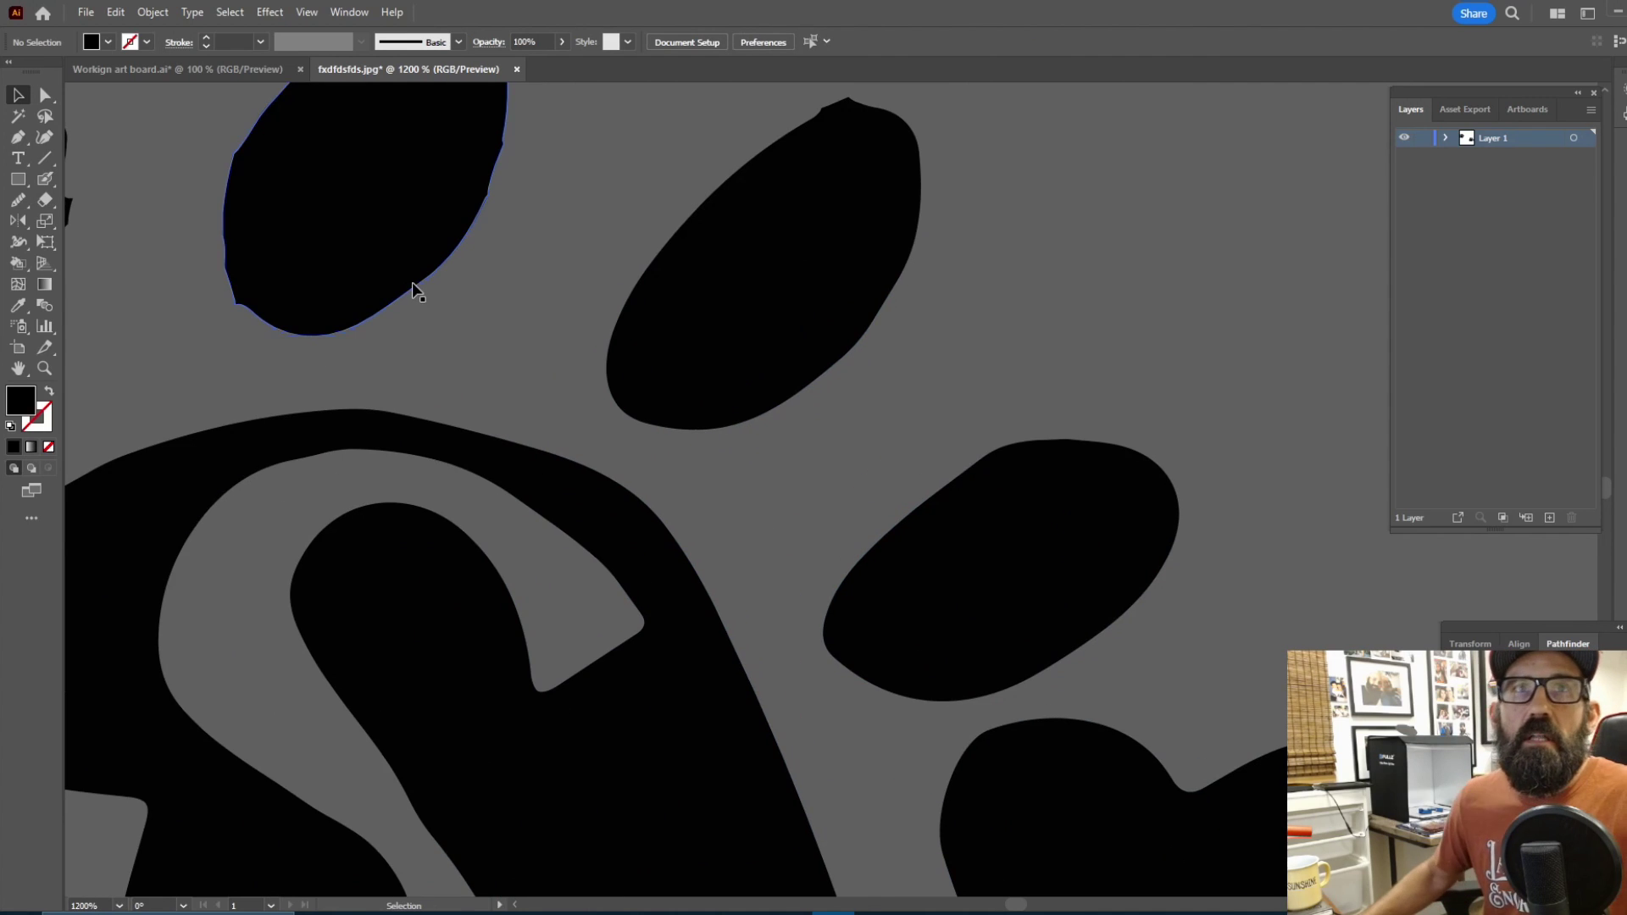
key("v")
left_click(200, 338)
left_click_drag(200, 338, 686, 571)
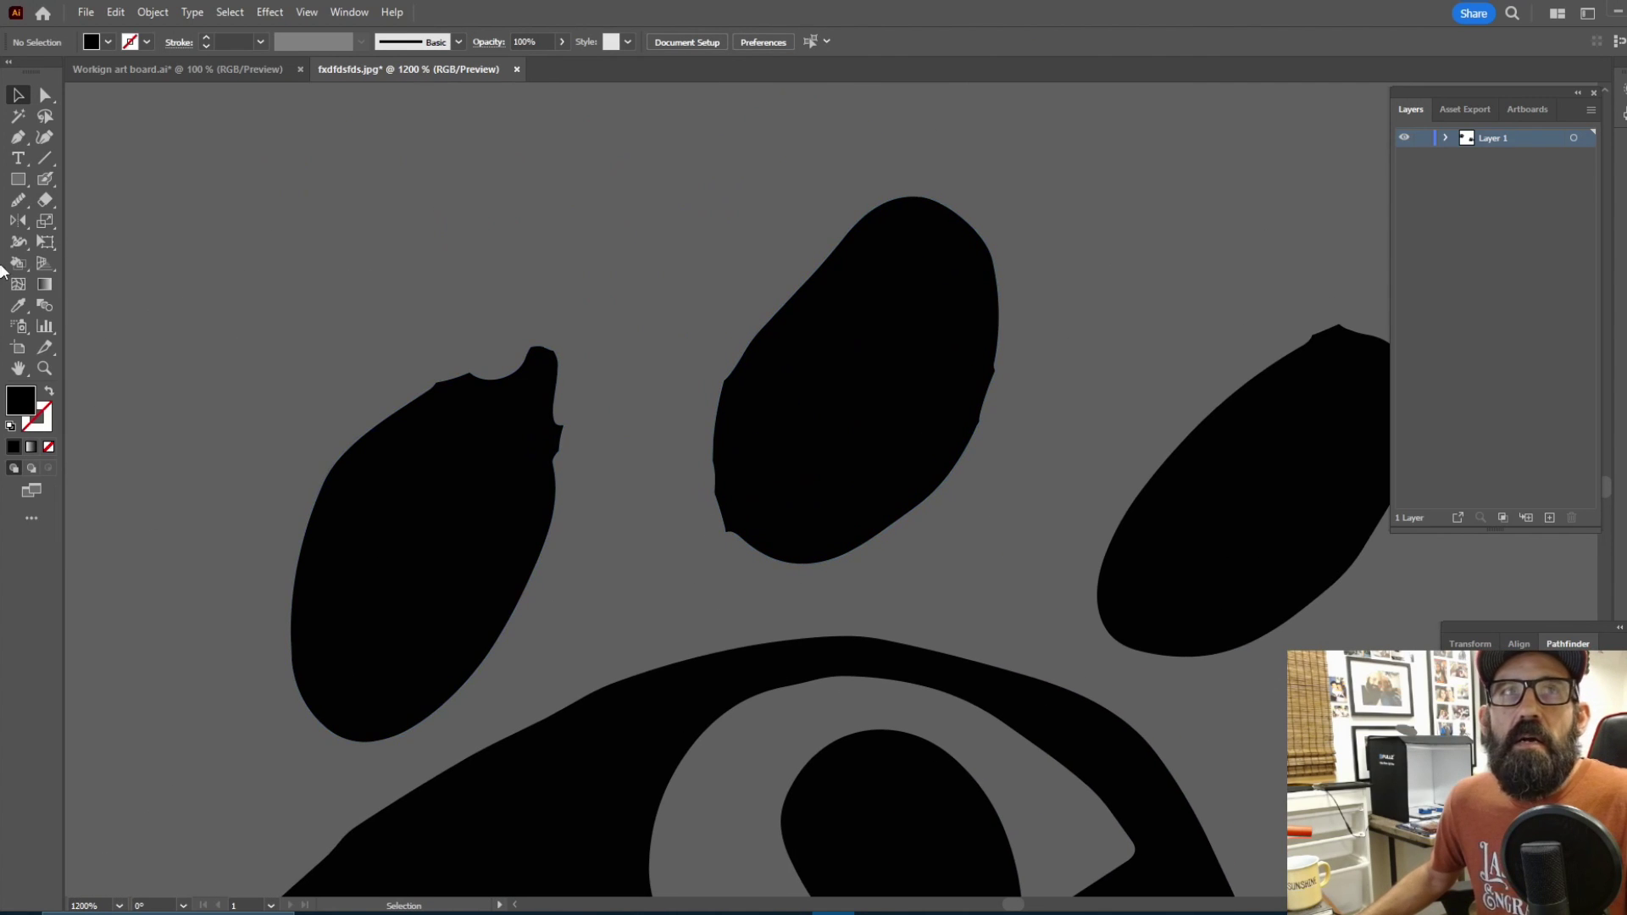
left_click(46, 183)
left_click(123, 201)
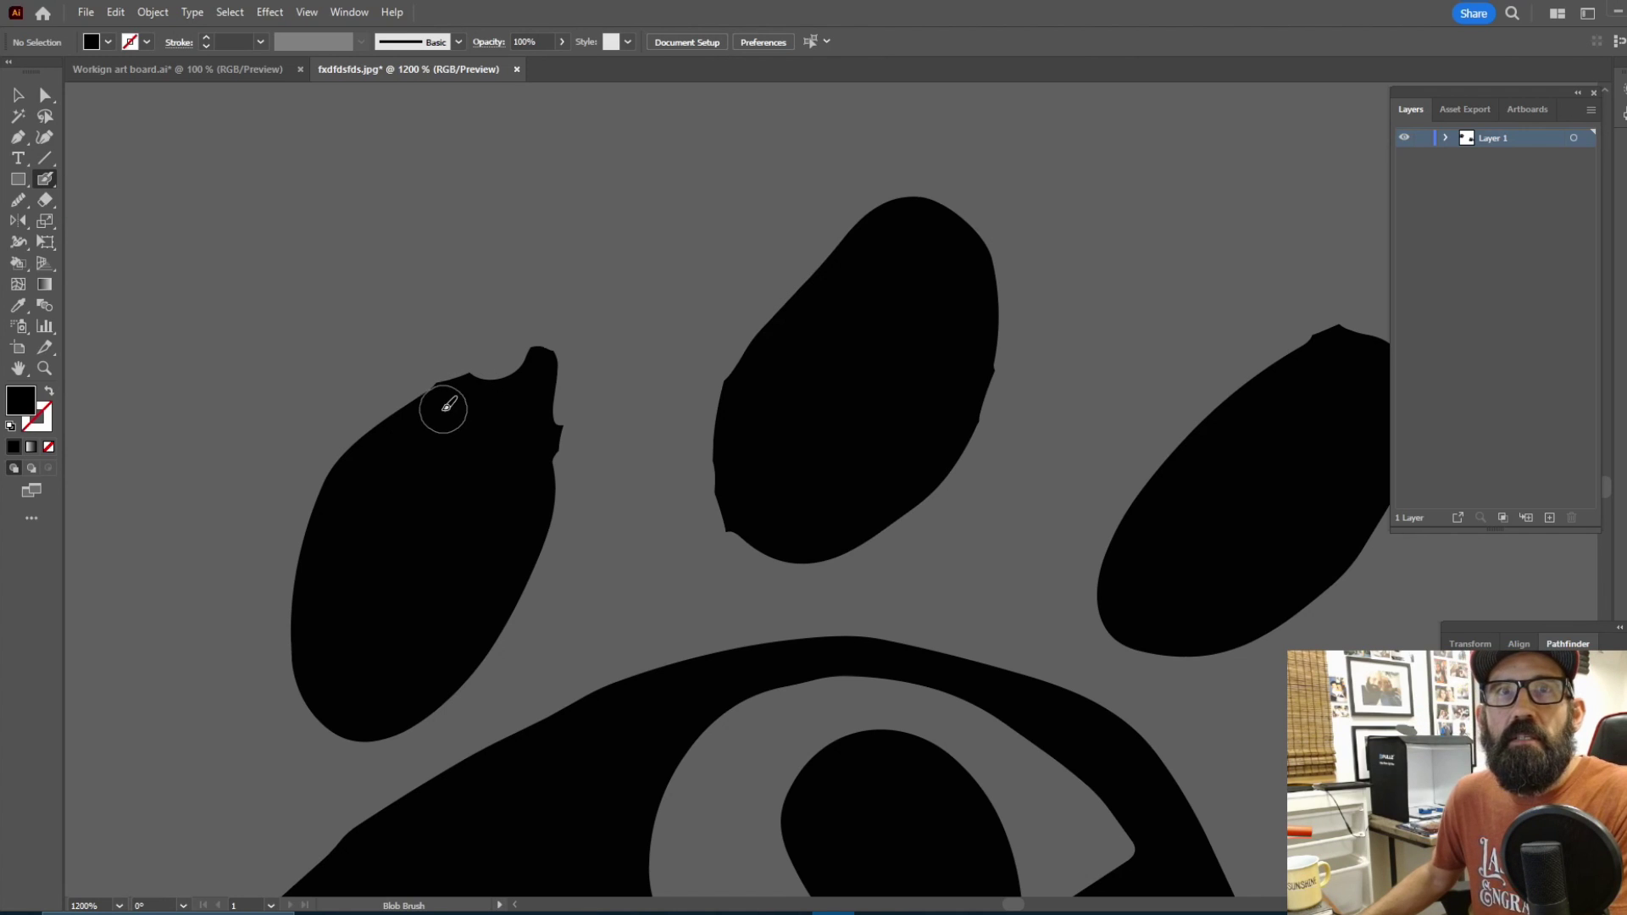
mouse_move(483, 390)
left_mouse_down()
mouse_move(520, 439)
mouse_move(543, 413)
left_mouse_up()
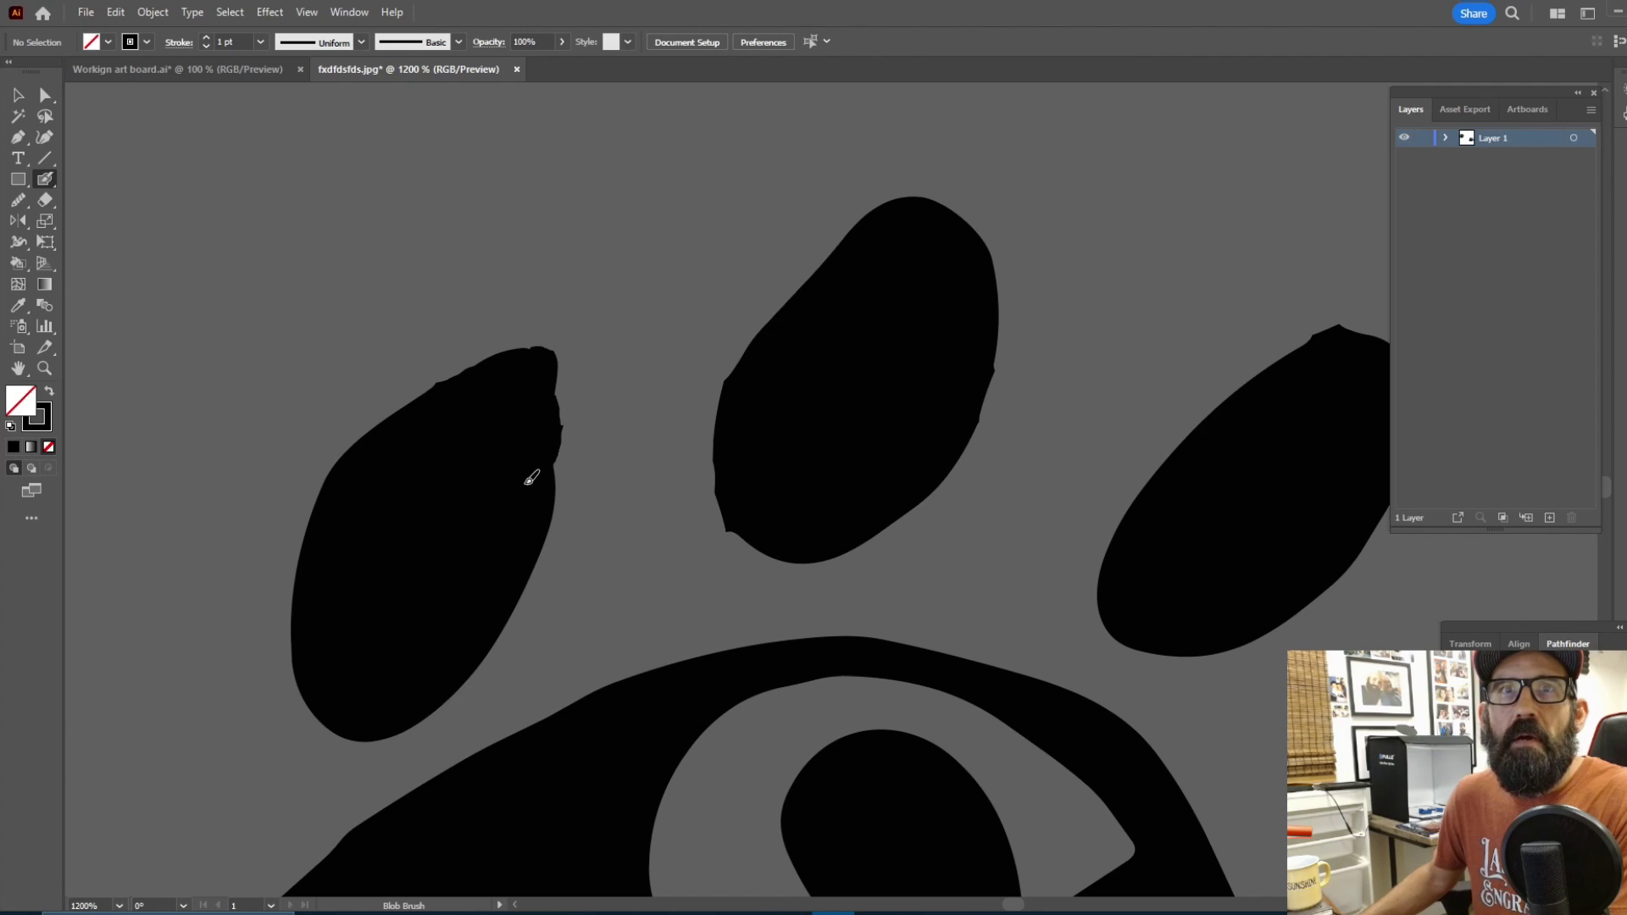
- Select both cleaned paw logos, place them side by side, and move them to the middle of the artboard
key("ctrl+minus")
key("ctrl+minus")
key("ctrl+minus")
key("ctrl+minus")
key("ctrl+minus")
key("ctrl+minus")
key("v")
left_click(803, 518)
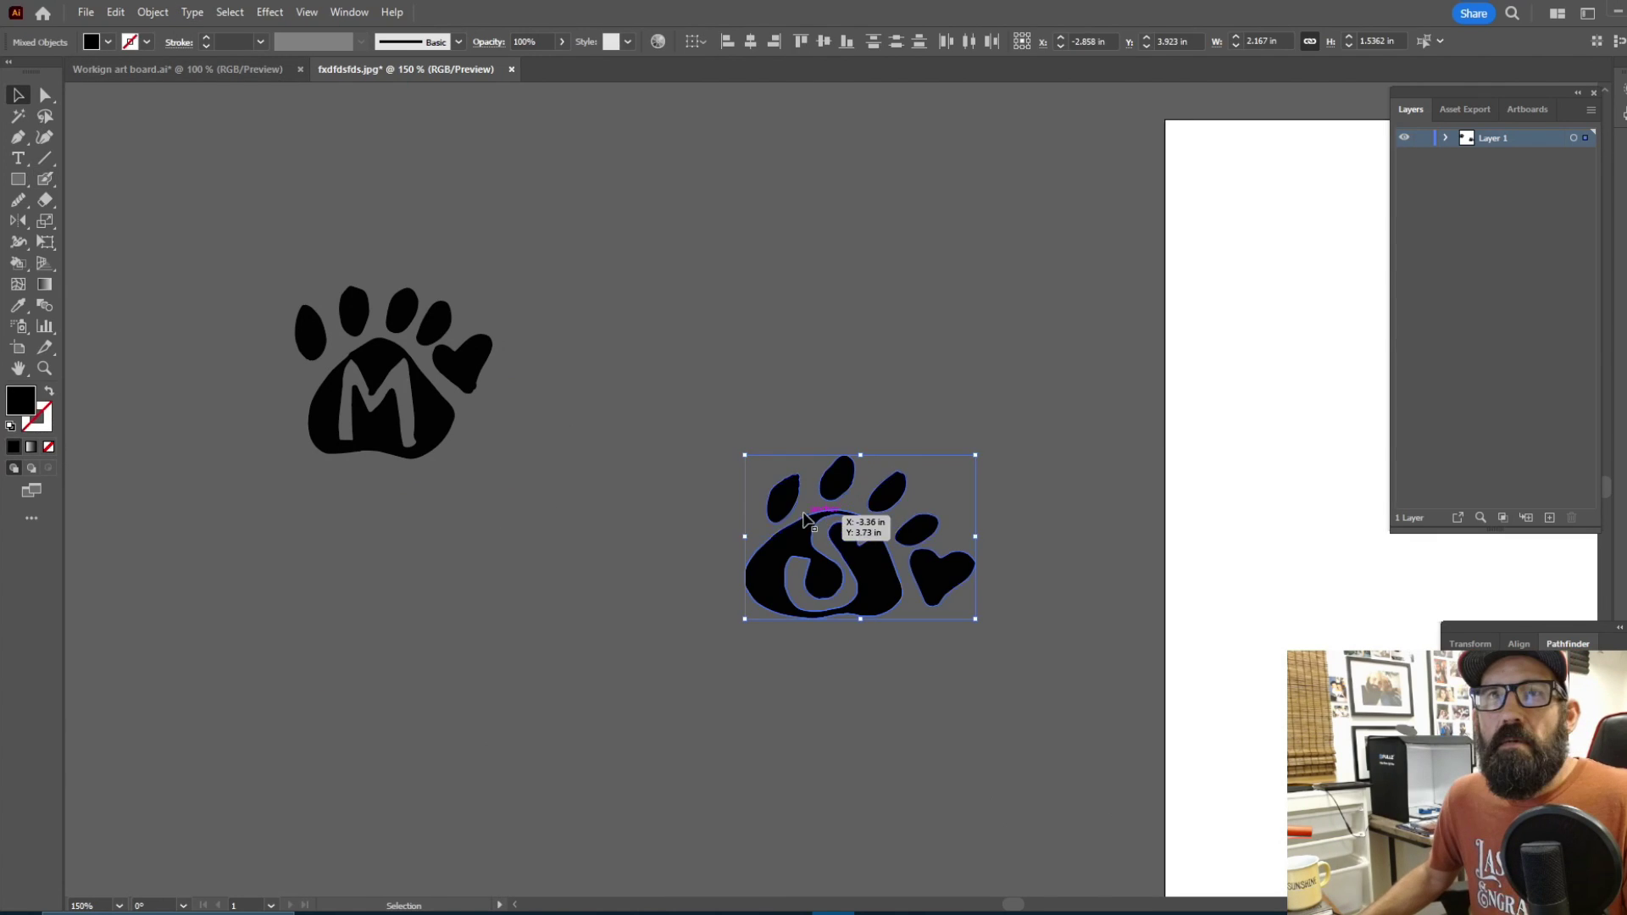
left_click(922, 639)
left_click_drag(659, 623, 715, 644)
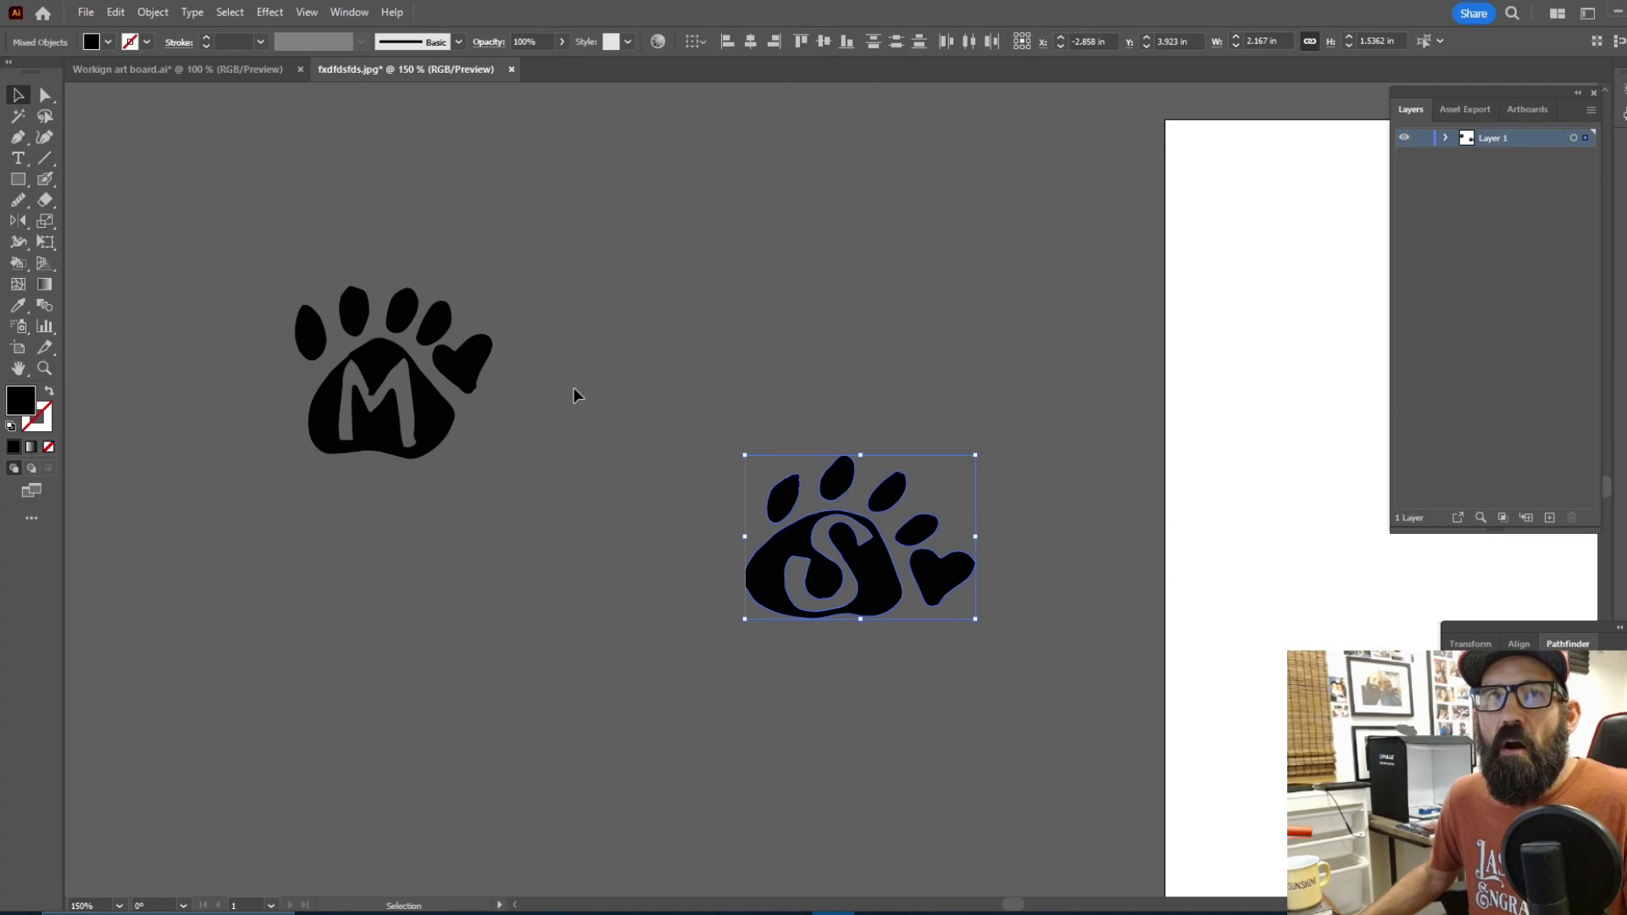
left_click_drag(170, 484, 637, 578)
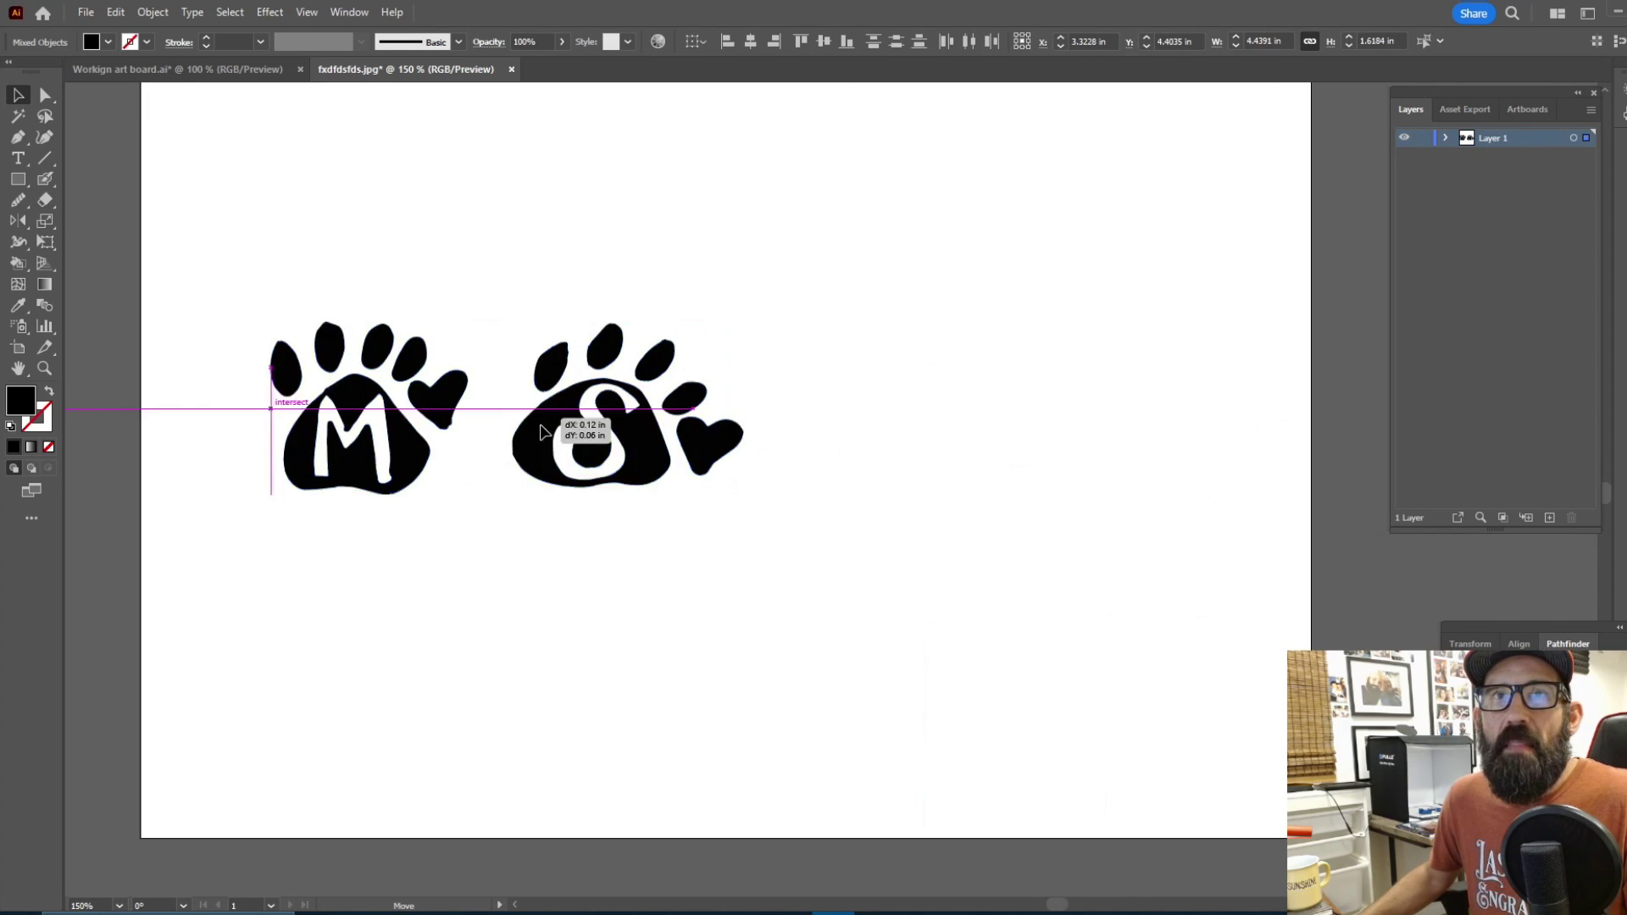
left_click_drag(526, 443, 796, 479)
- Move the S paw slightly closer to the M paw and a little lower
left_click(835, 678)
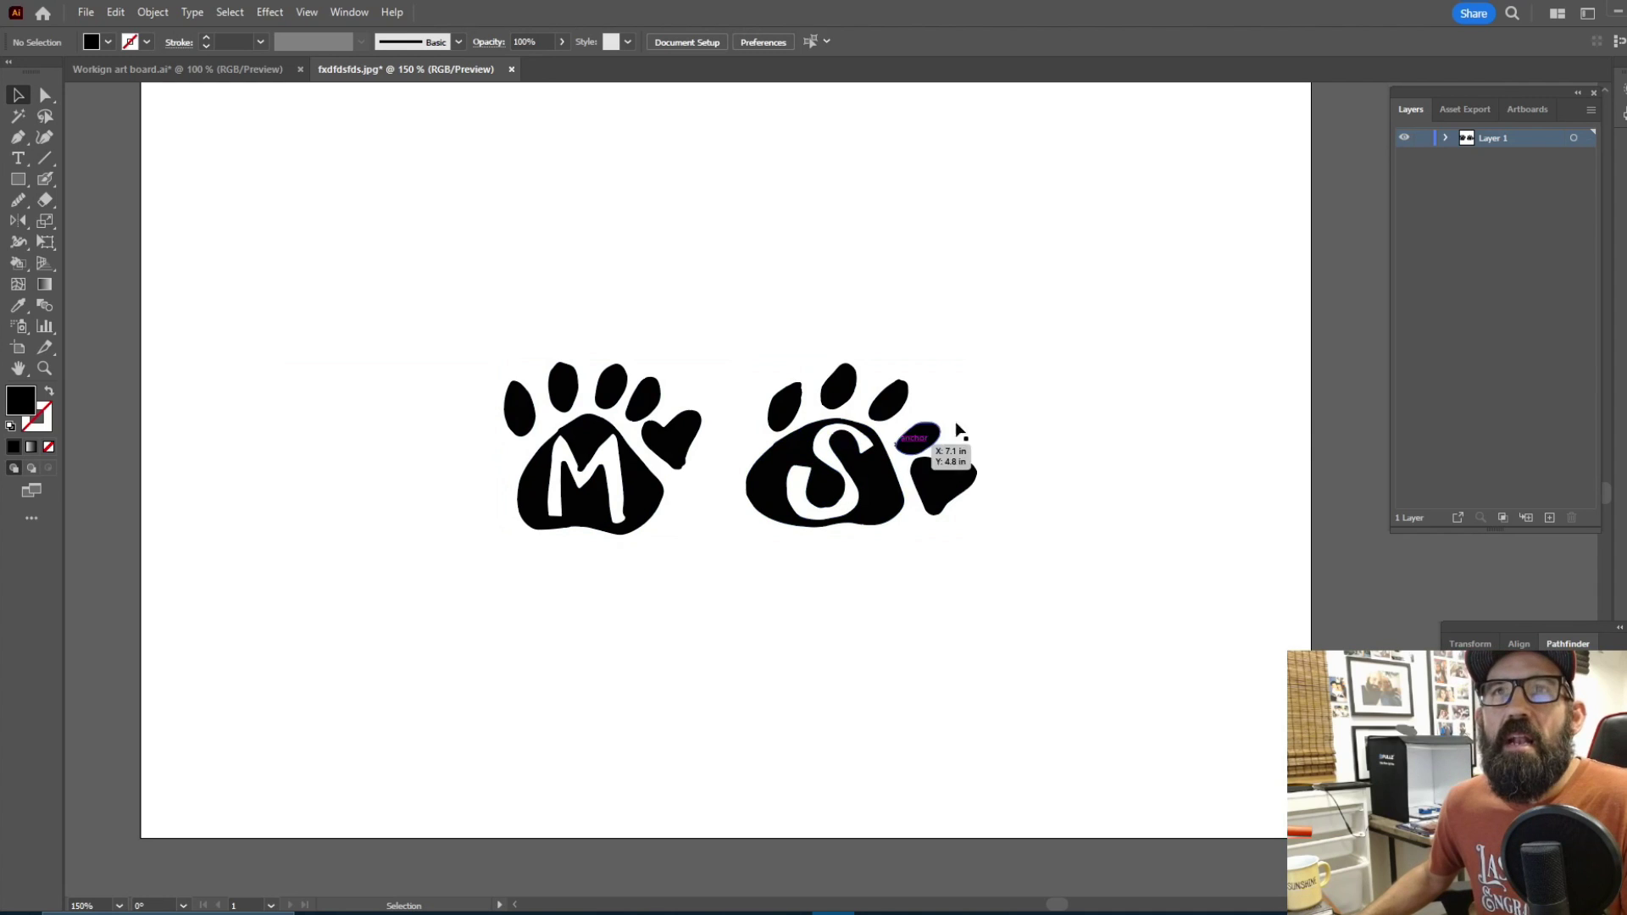
left_click_drag(1035, 323, 745, 581)
left_click_drag(785, 464, 765, 474)
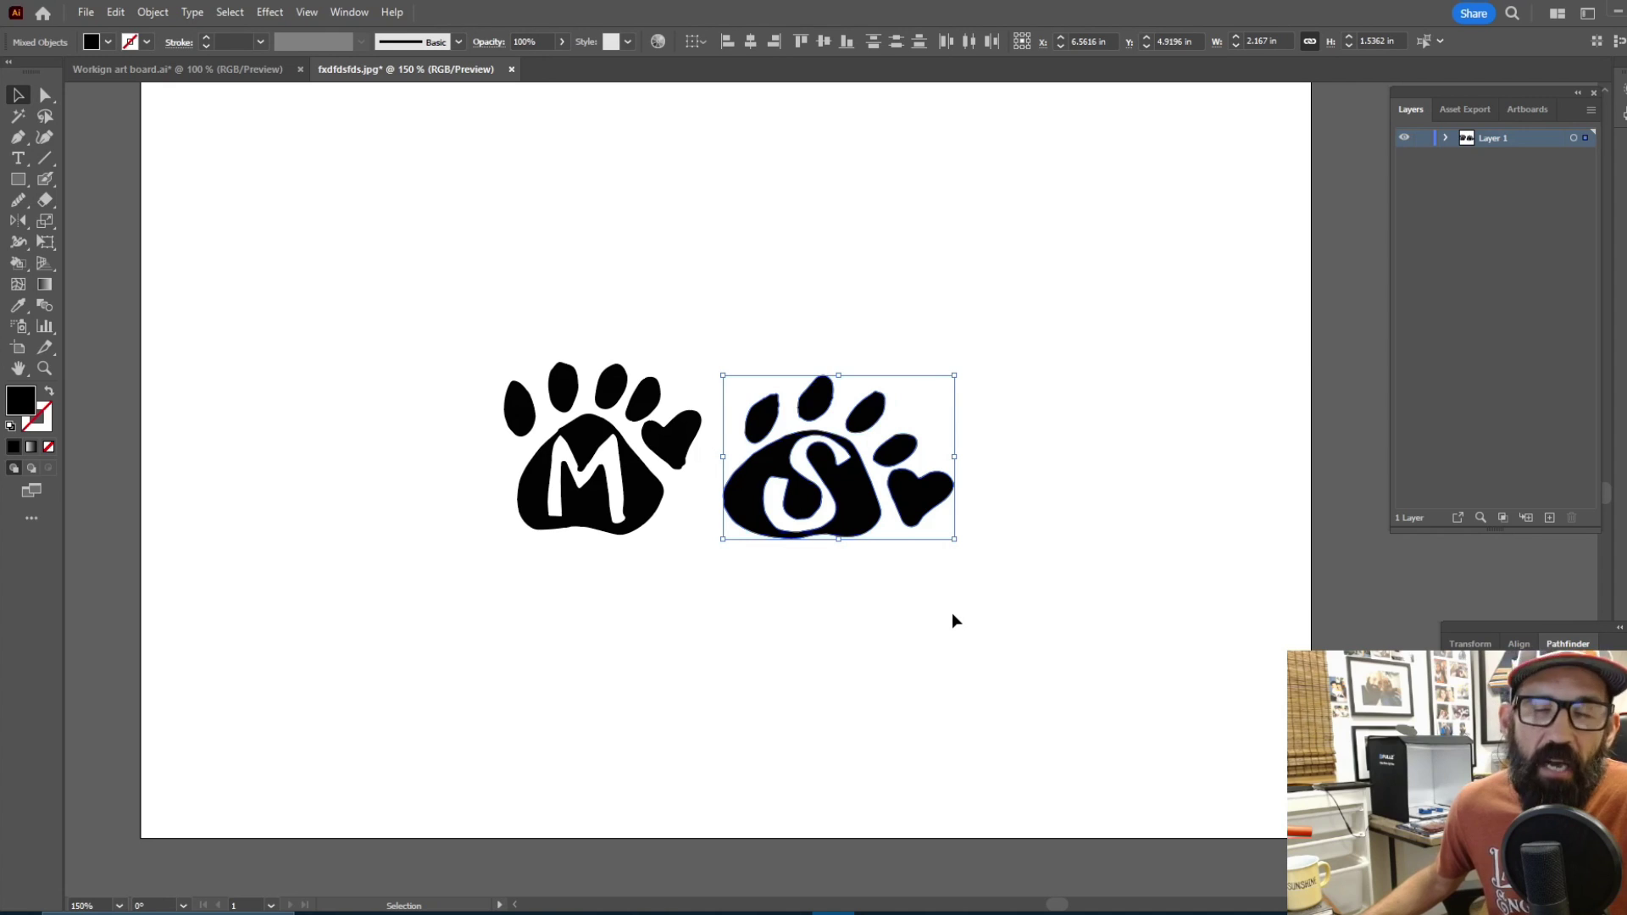